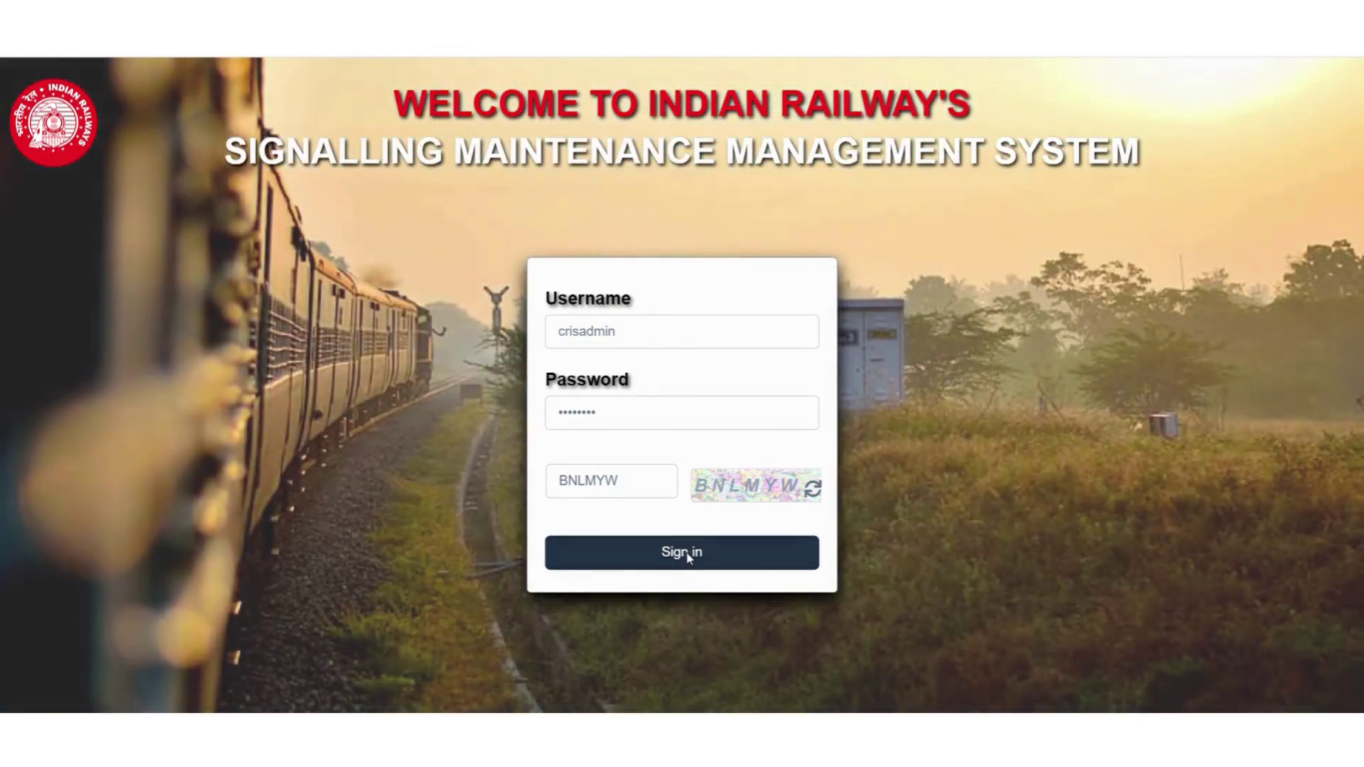
- Sign in with the filled-in credentials and open the asset list for LED Signal - Main
left_click(688, 558)
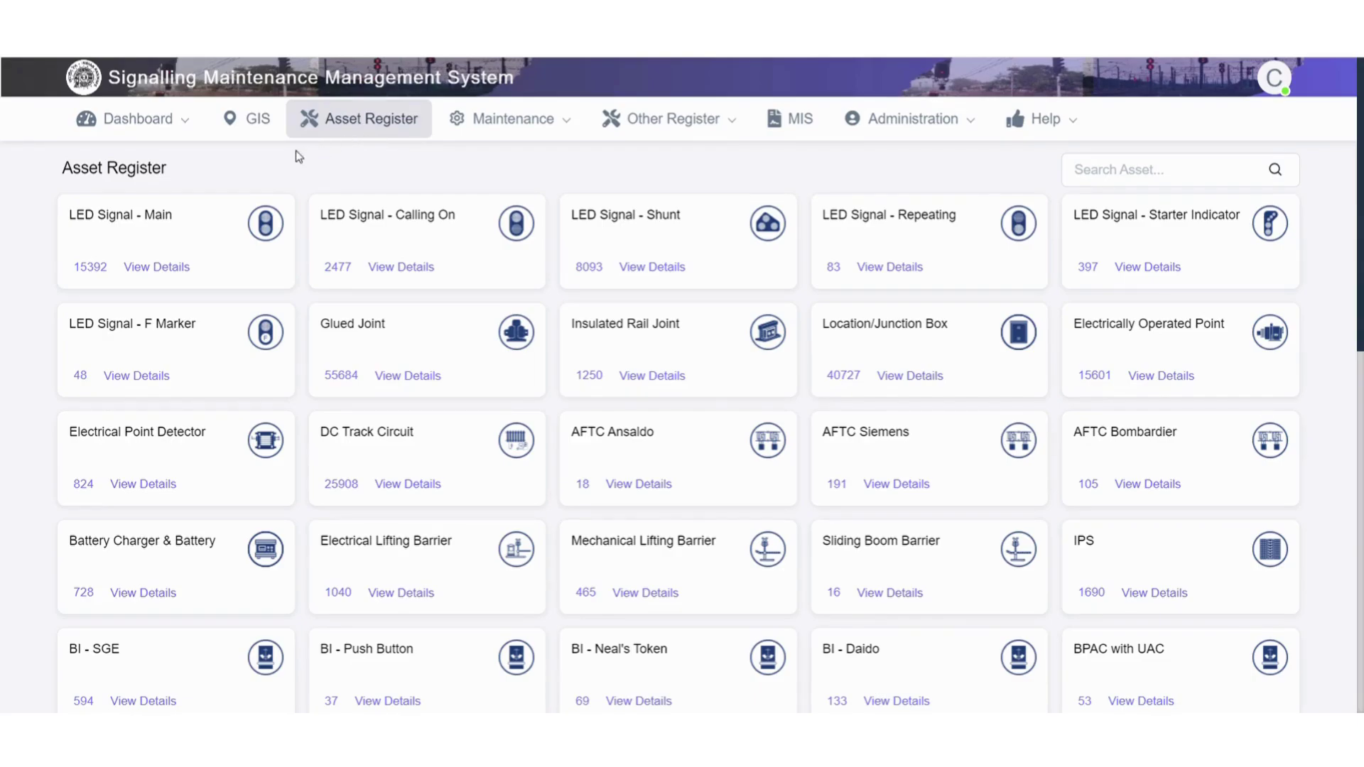
left_click(167, 276)
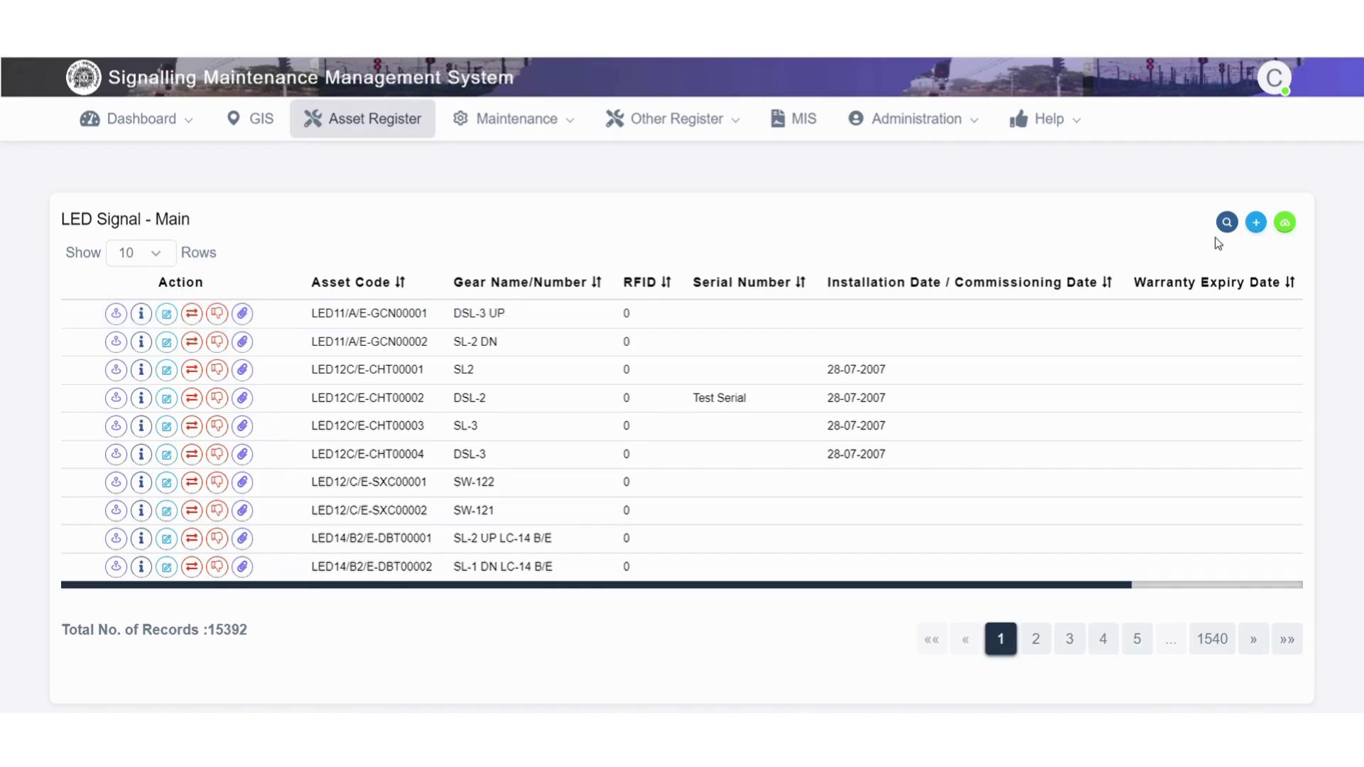
- Look over the filter criteria available for the LED Signal - Main list and close the filter without applying any
left_click(1227, 222)
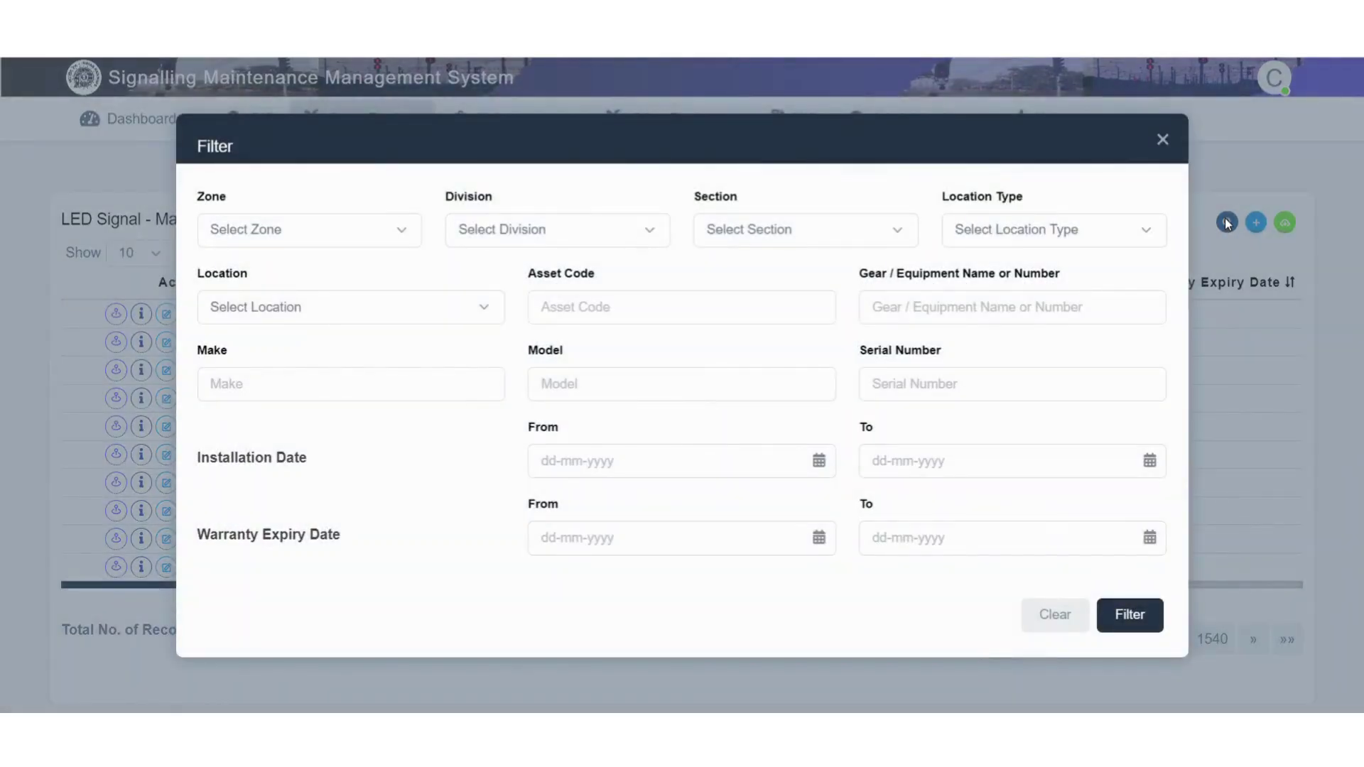
left_click(1163, 140)
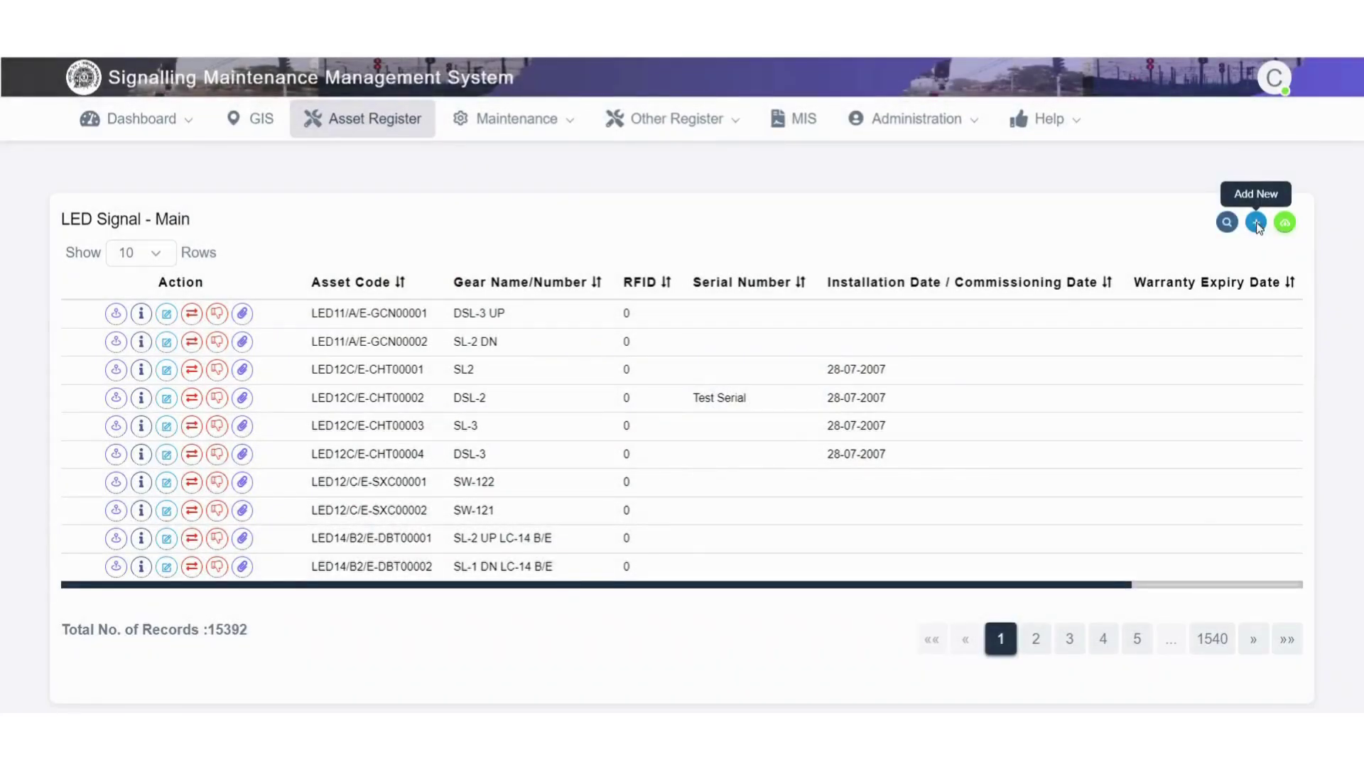
- Examine the General Info, Install Location and Components sections of a new LED Signal - Main entry and return to the list without saving
left_click(1256, 223)
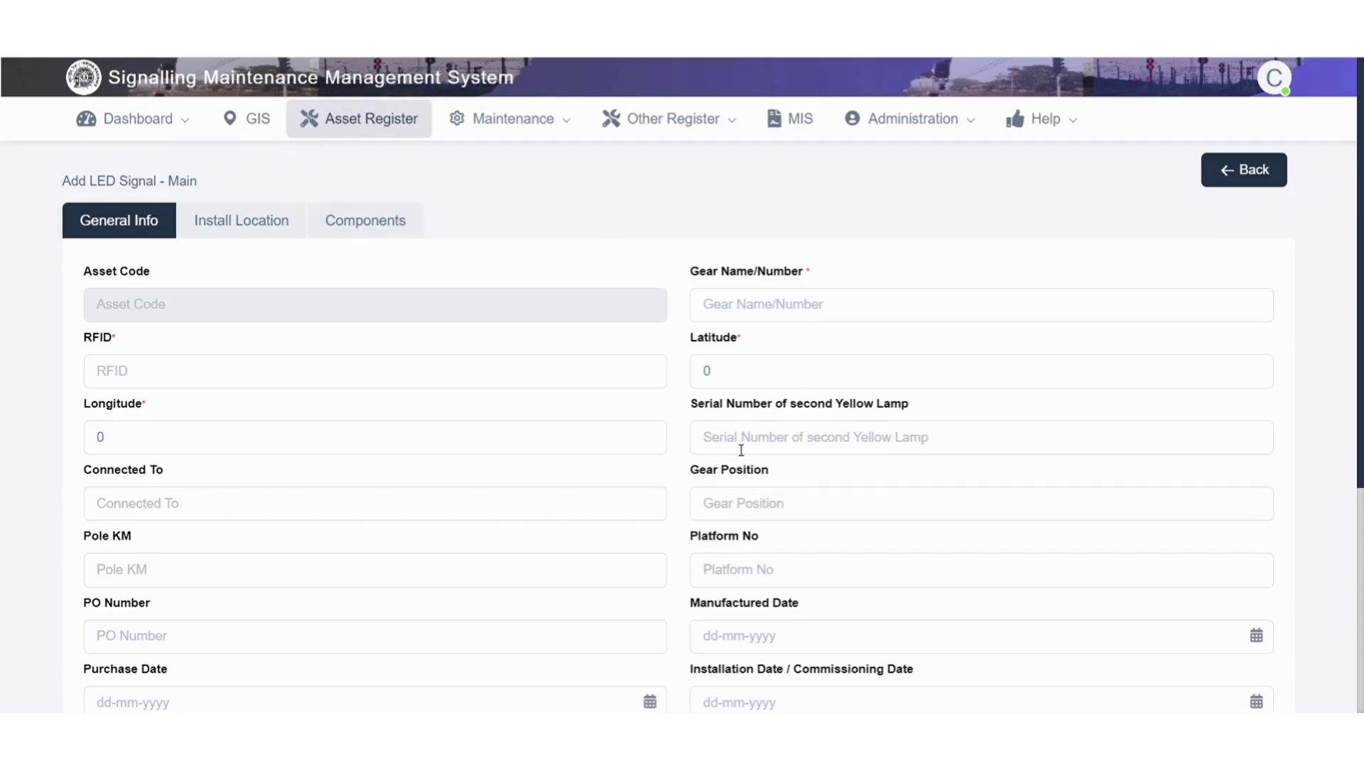
scroll(735, 451, "down", 4)
scroll(735, 453, "up", 5)
scroll(542, 332, "down", 2)
scroll(542, 331, "down", 1)
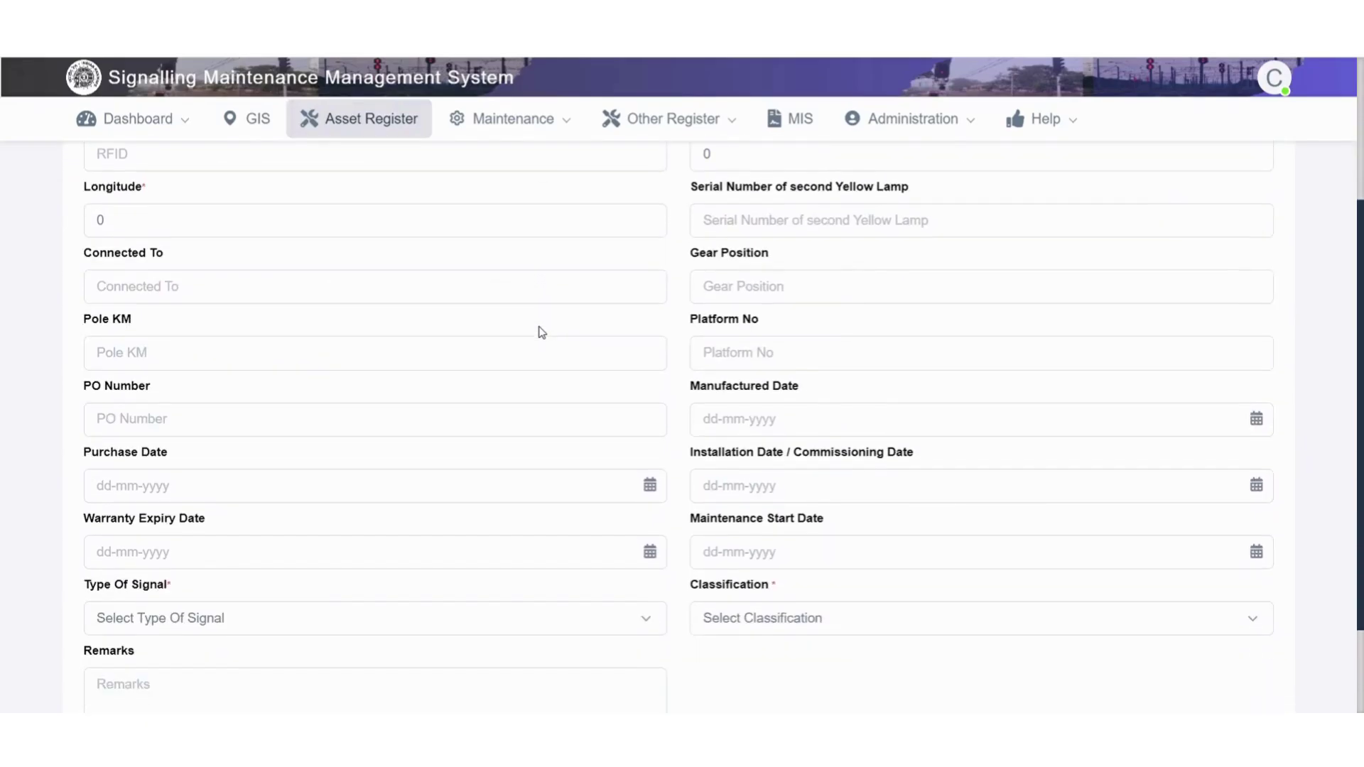
scroll(542, 332, "up", 3)
left_click(274, 221)
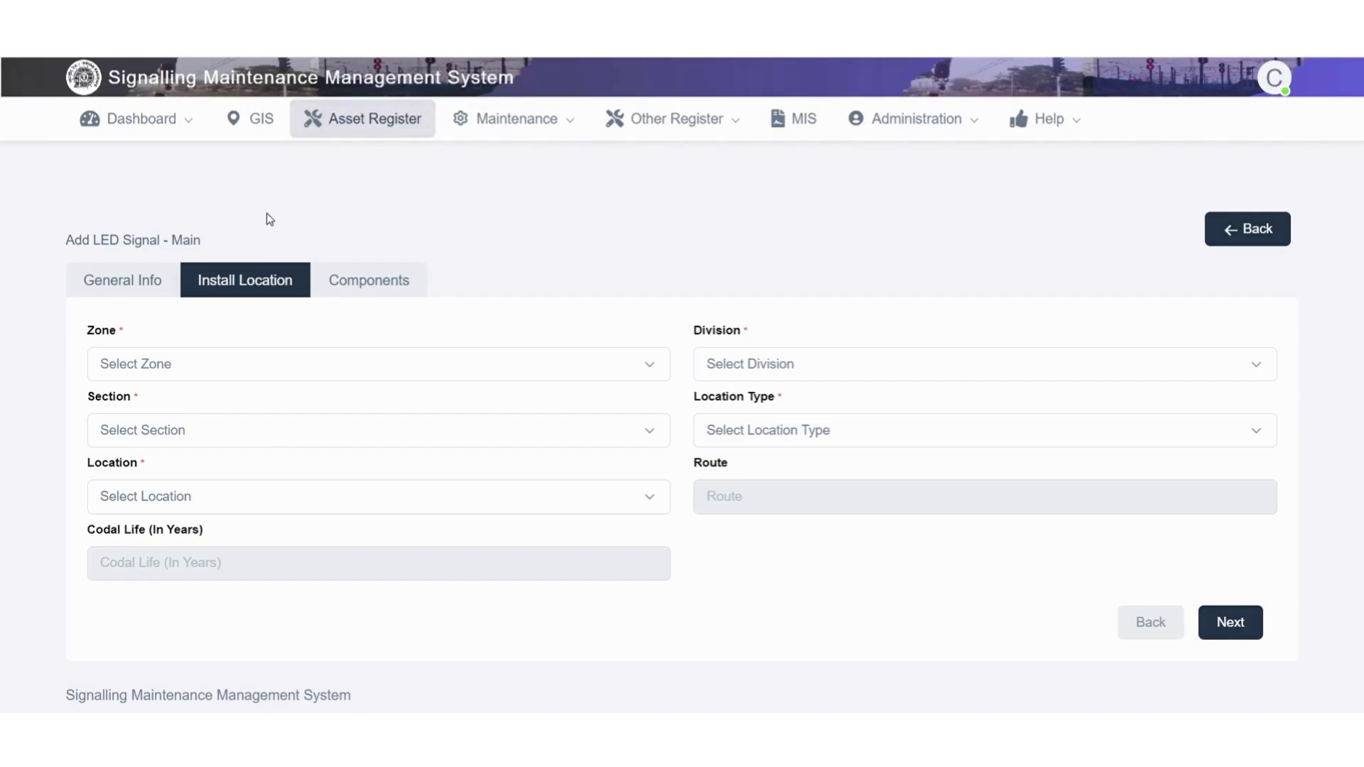
left_click(378, 281)
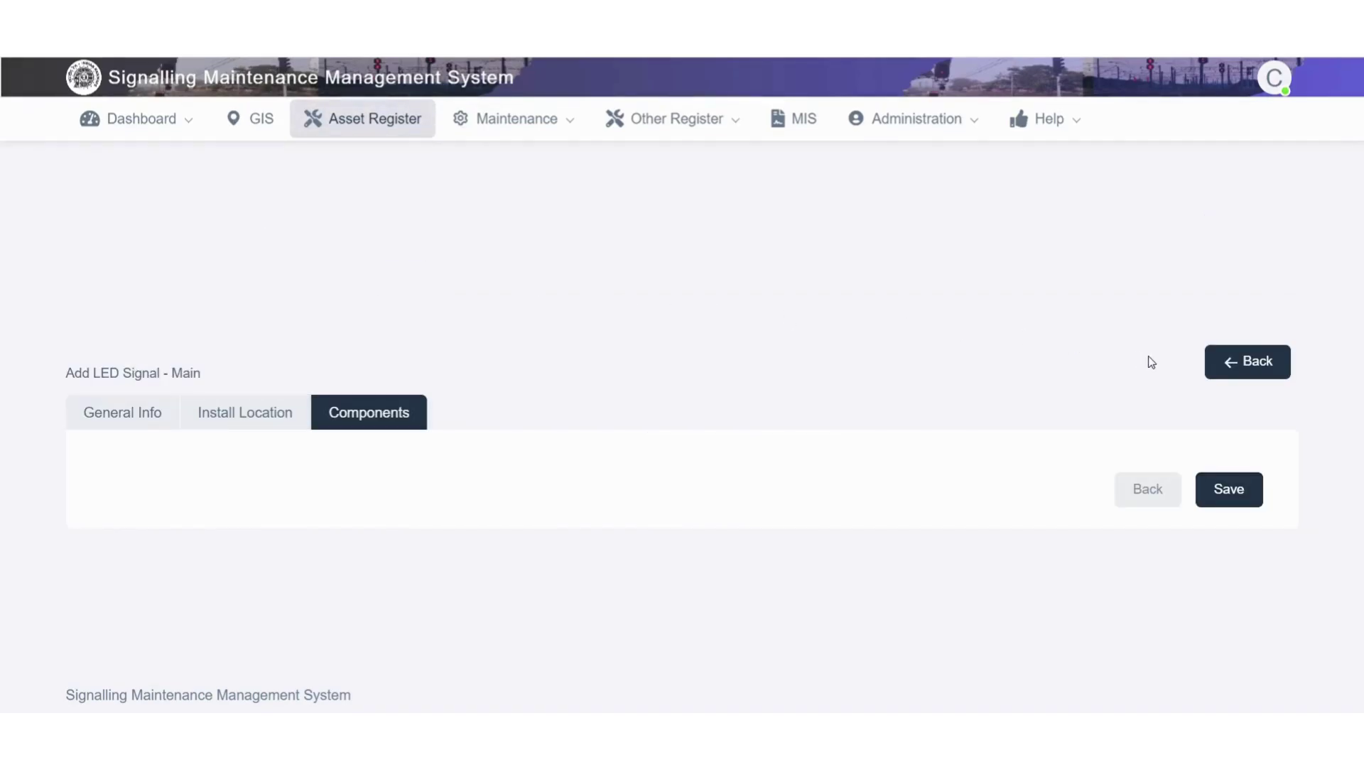
left_click(1251, 369)
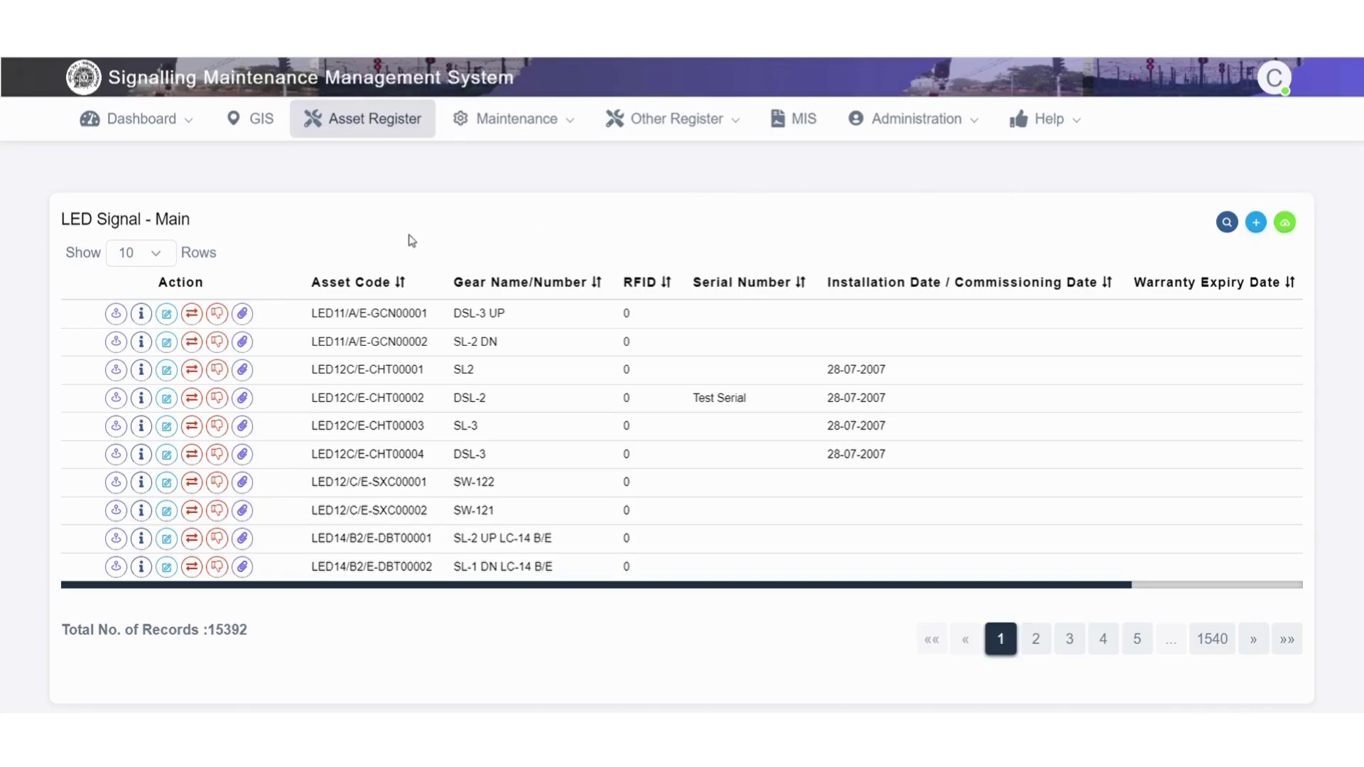
- Open the information view for asset LED11/A/E-GCN00001 and examine its basic and location information
left_click(116, 314)
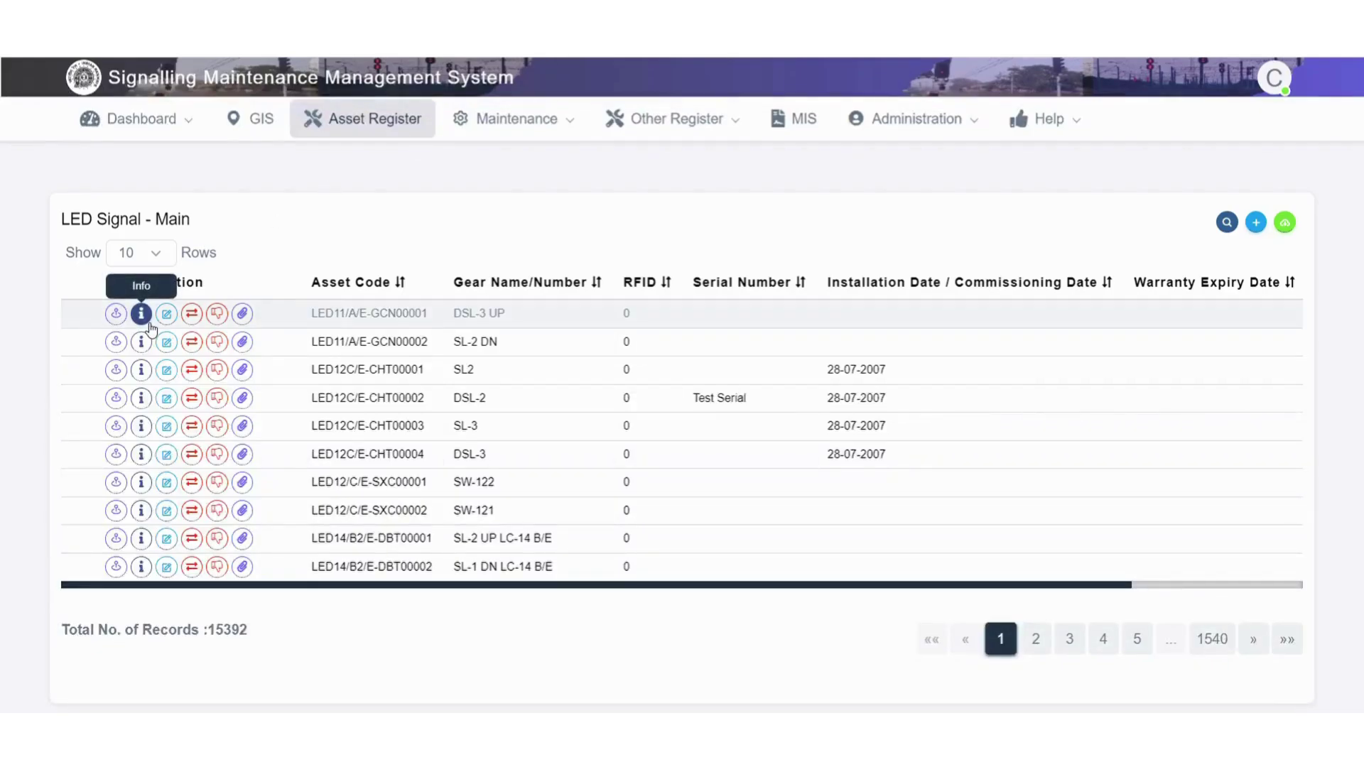
left_click(145, 322)
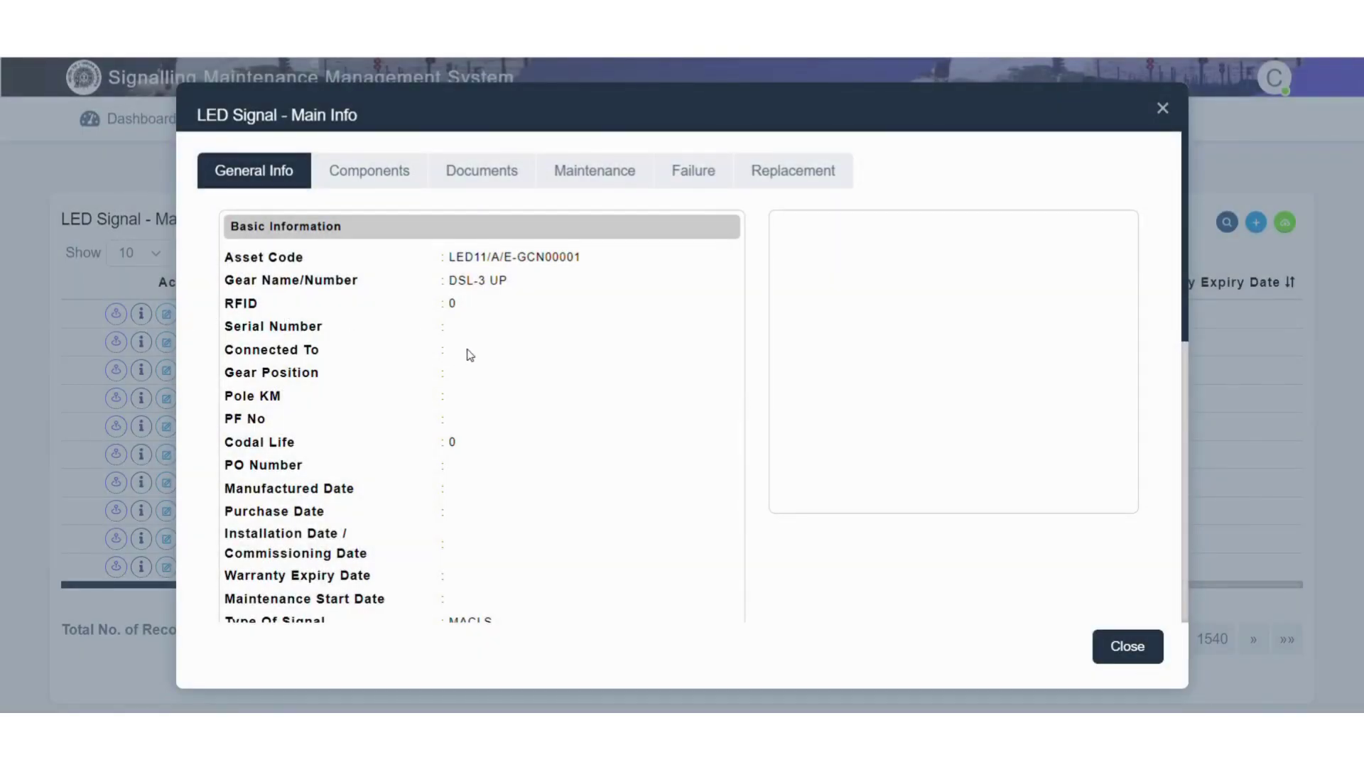
scroll(469, 355, "down", 2)
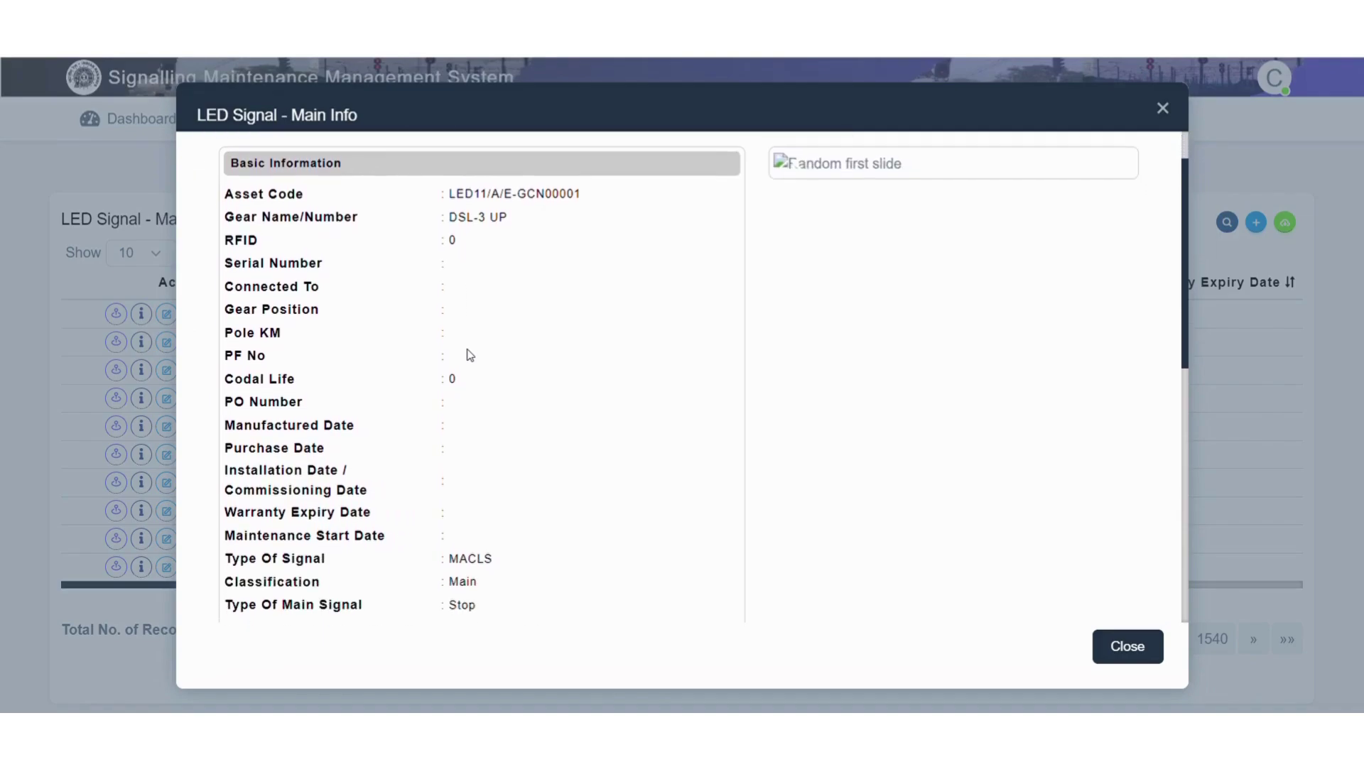
scroll(470, 355, "down", 1)
scroll(470, 355, "up", 1)
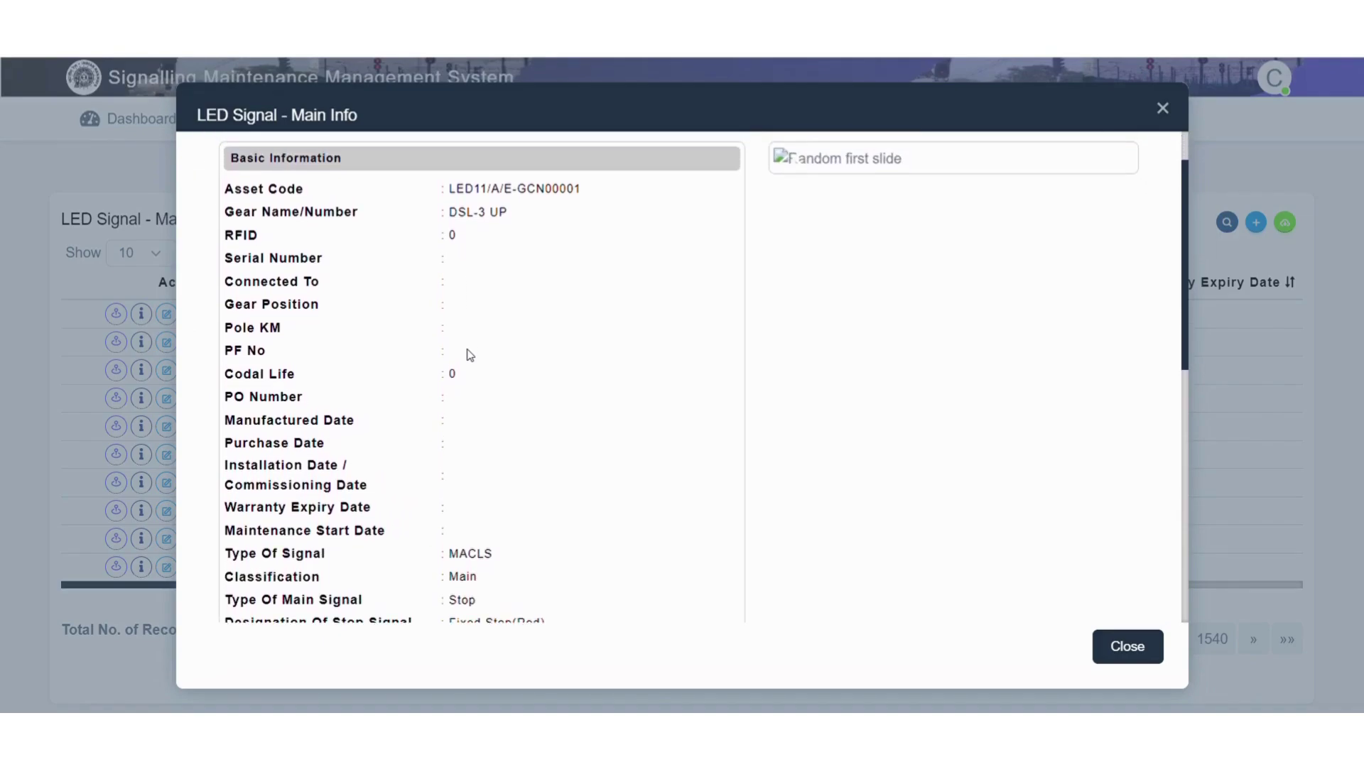
scroll(469, 355, "up", 2)
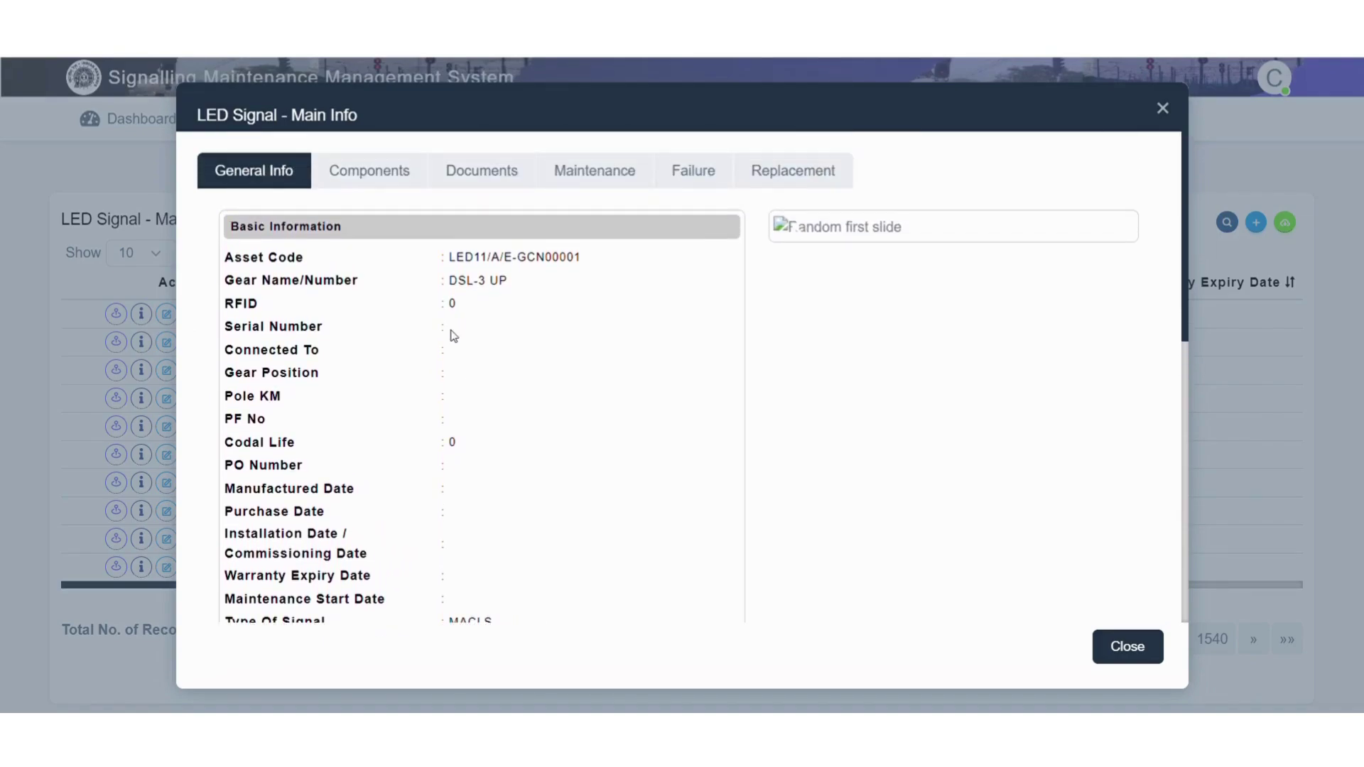
scroll(453, 336, "down", 3)
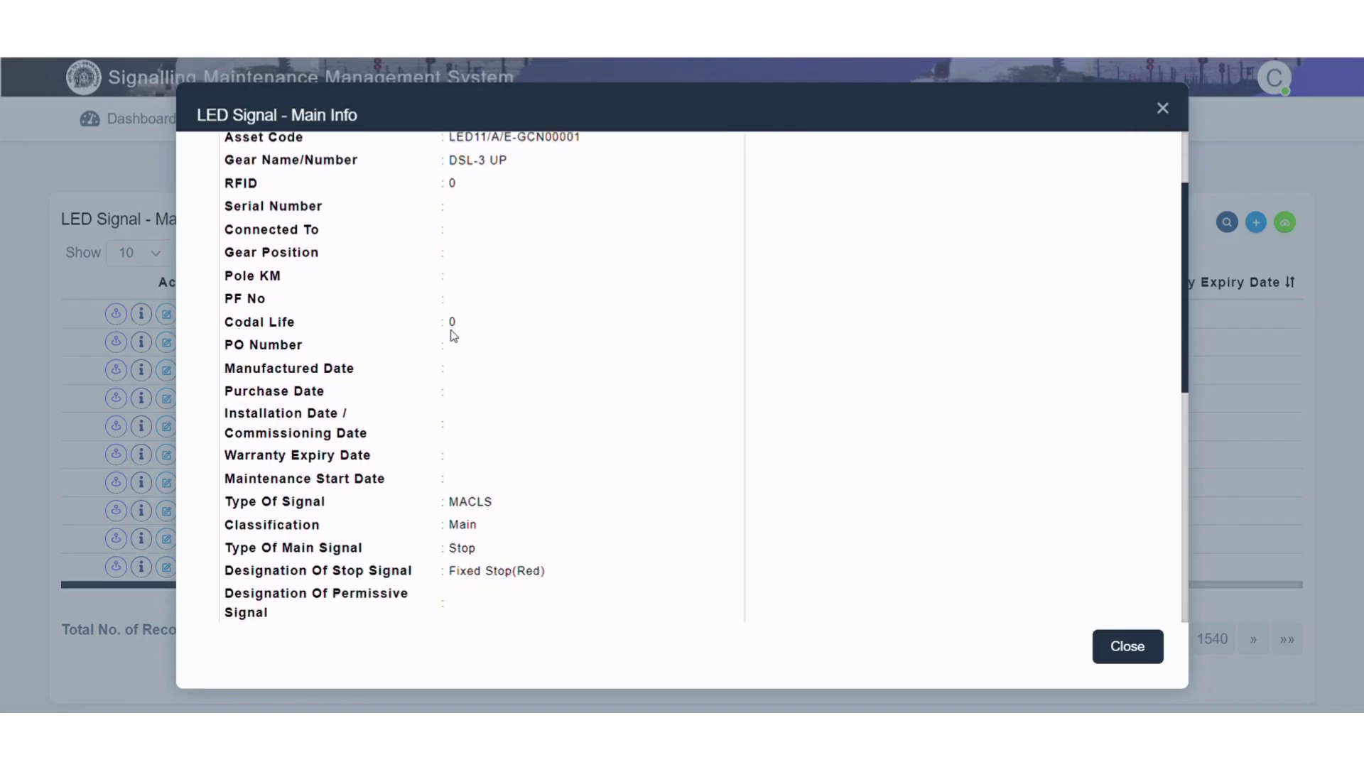
scroll(454, 336, "down", 5)
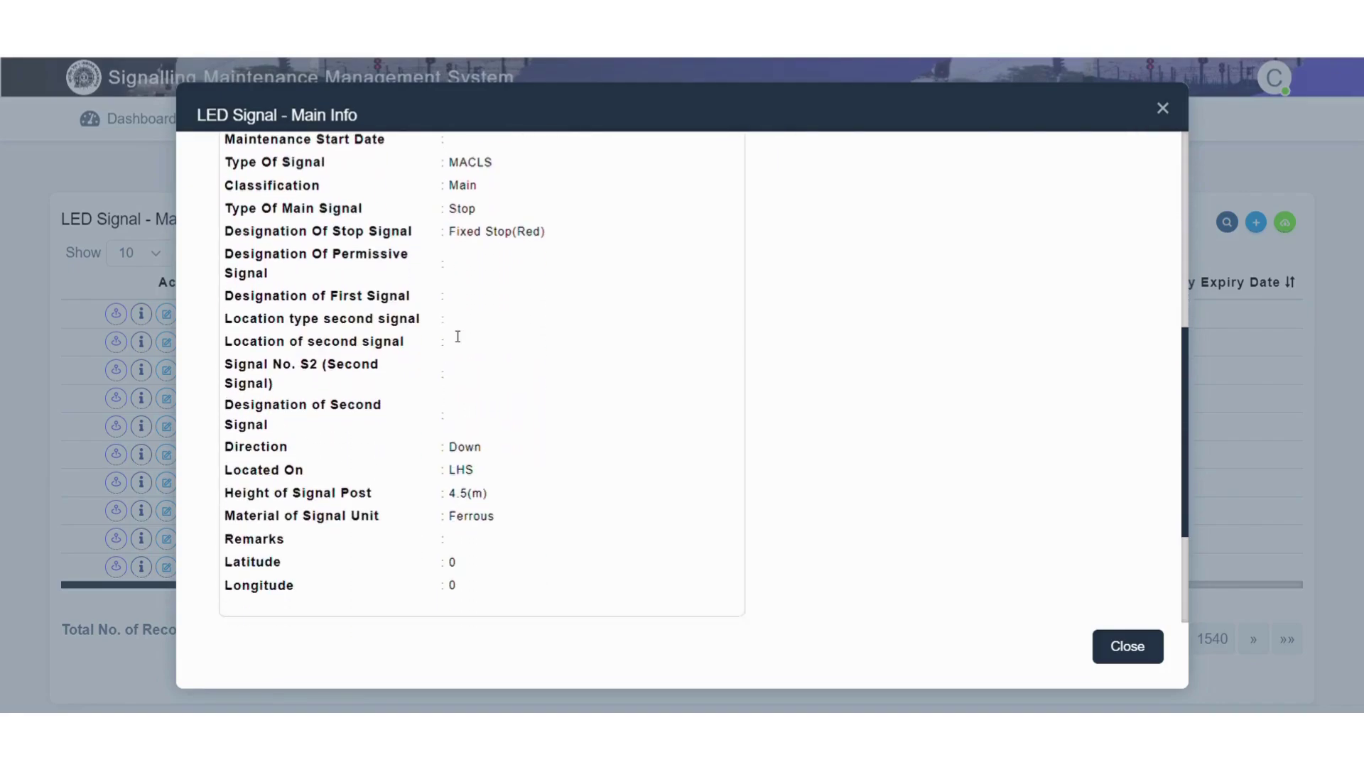
scroll(456, 335, "down", 3)
scroll(452, 331, "up", 2)
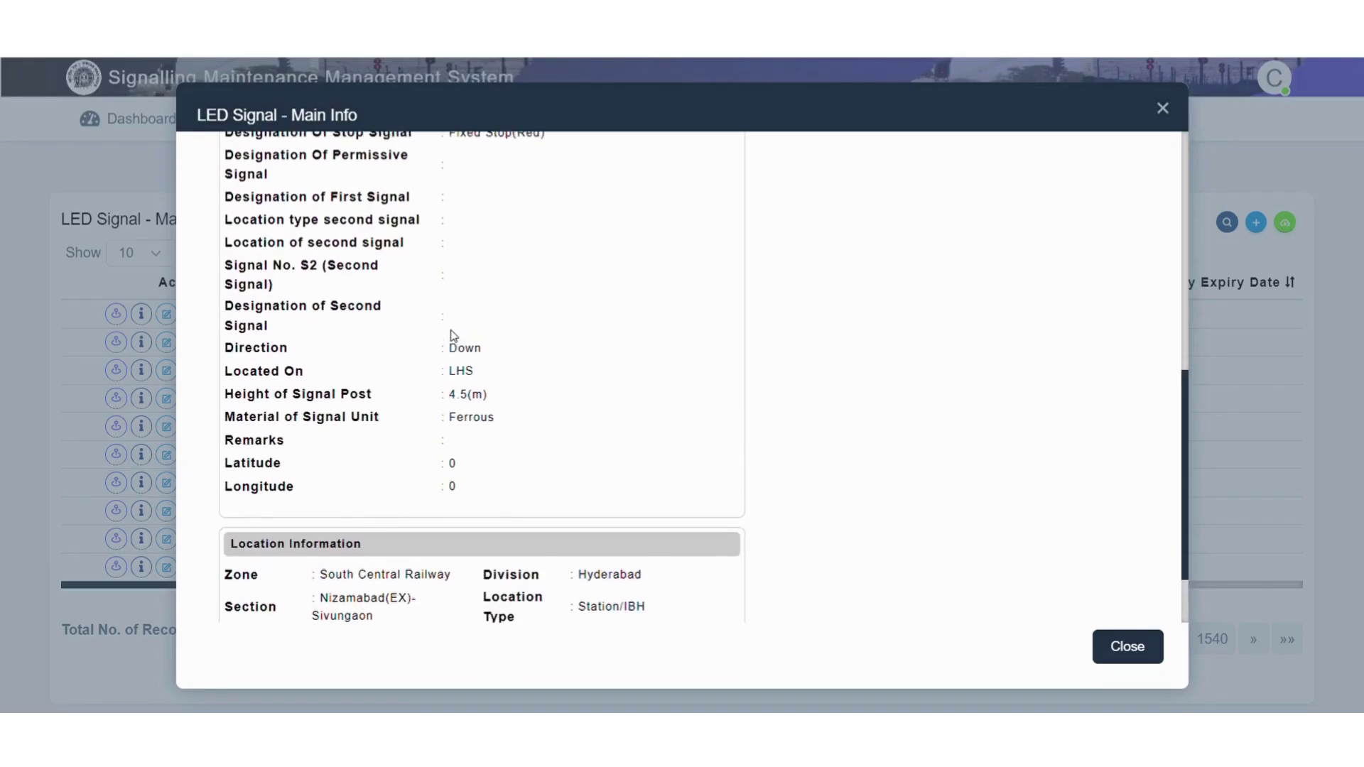
scroll(453, 335, "up", 10)
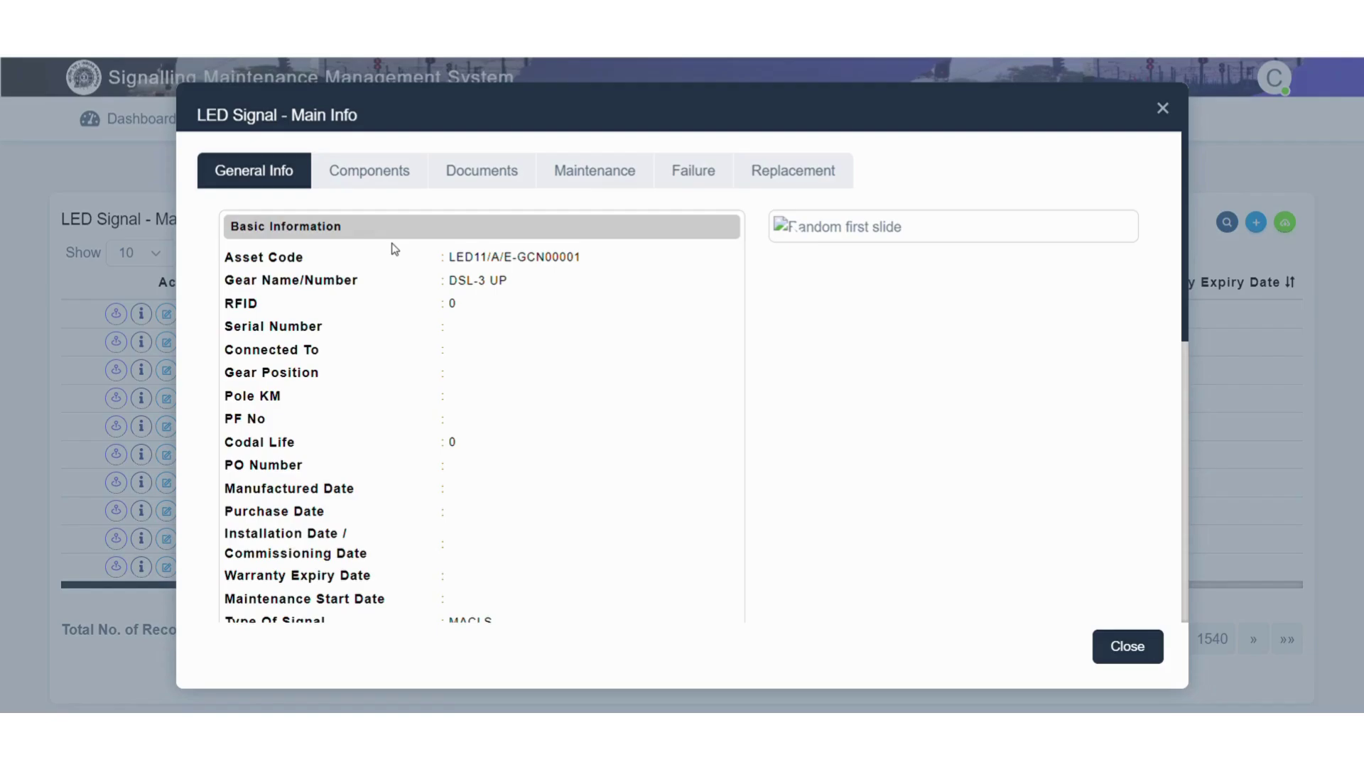
- Examine the components, documents, maintenance, failure and replacement records of asset LED11/A/E-GCN00001
left_click(379, 183)
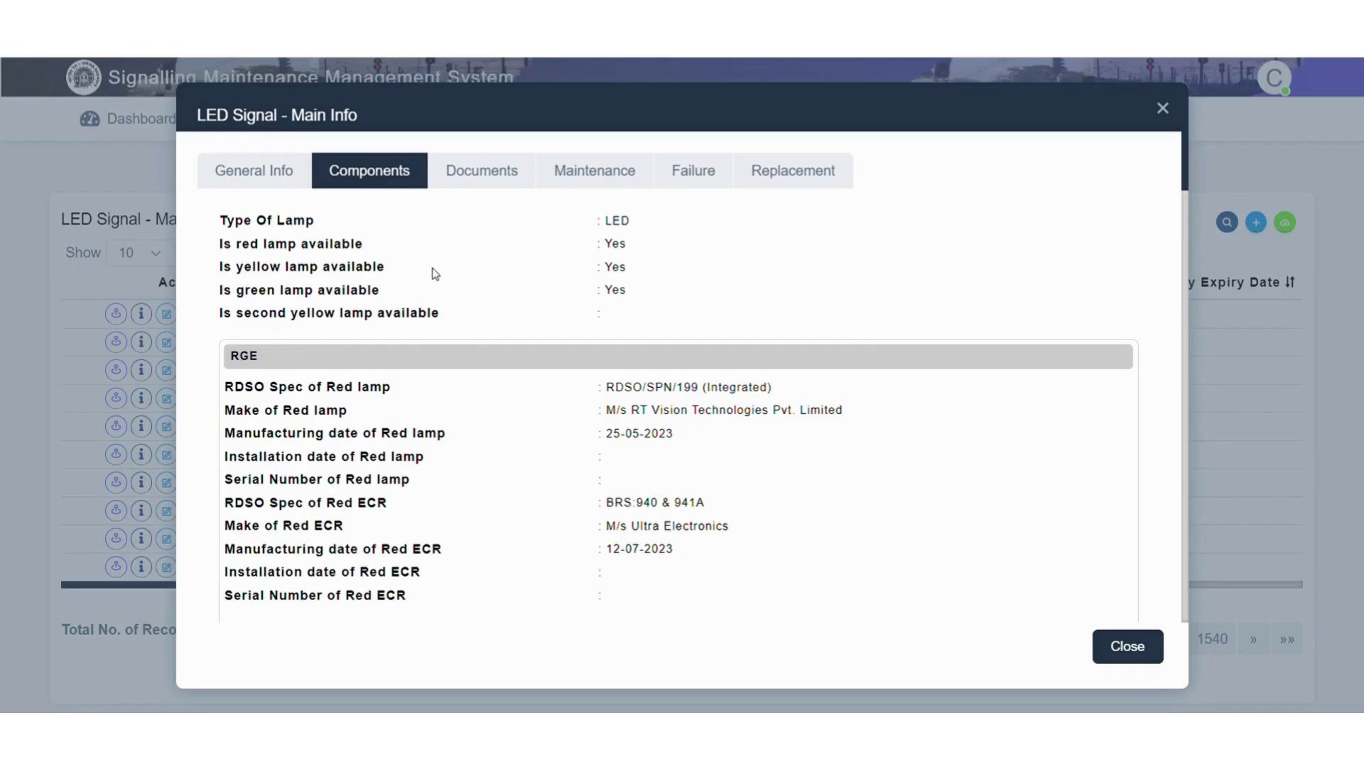
scroll(439, 275, "down", 3)
scroll(444, 277, "up", 3)
left_click(473, 172)
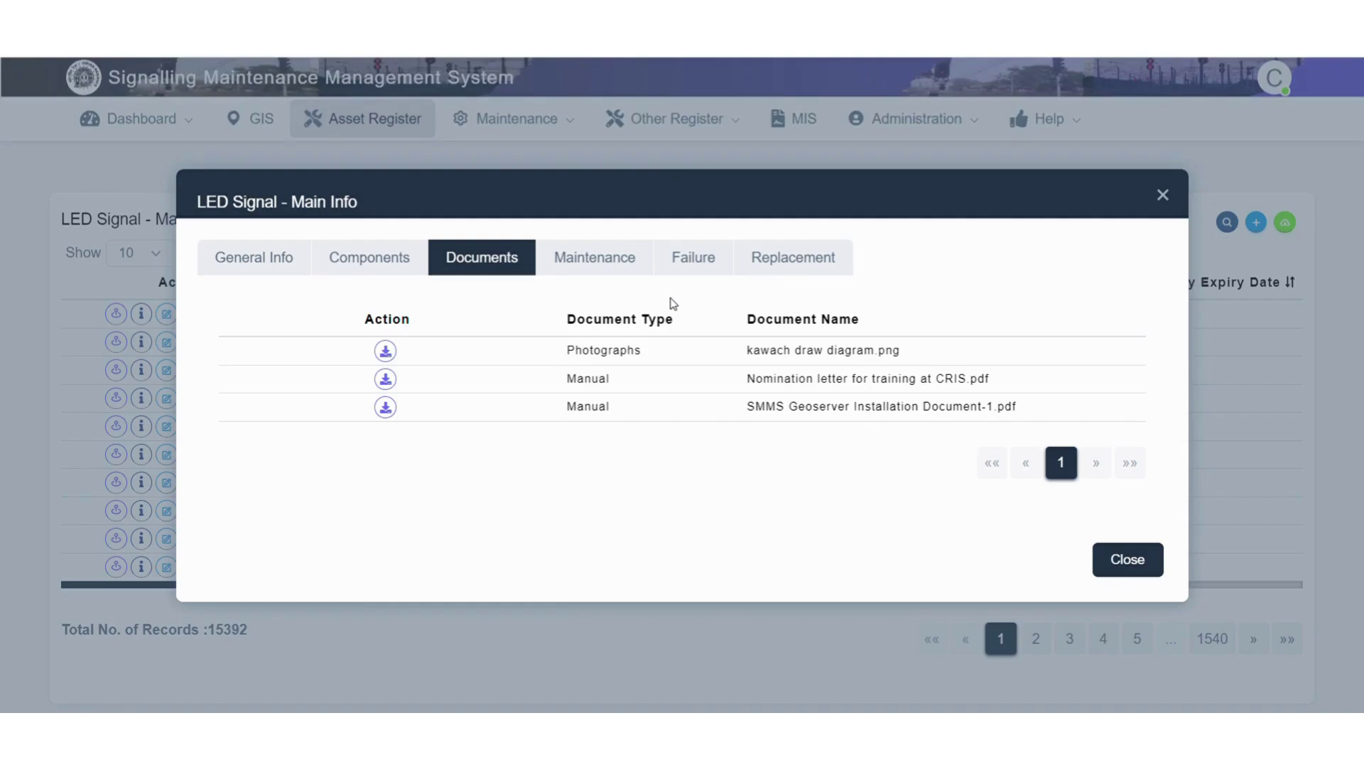
left_click(604, 268)
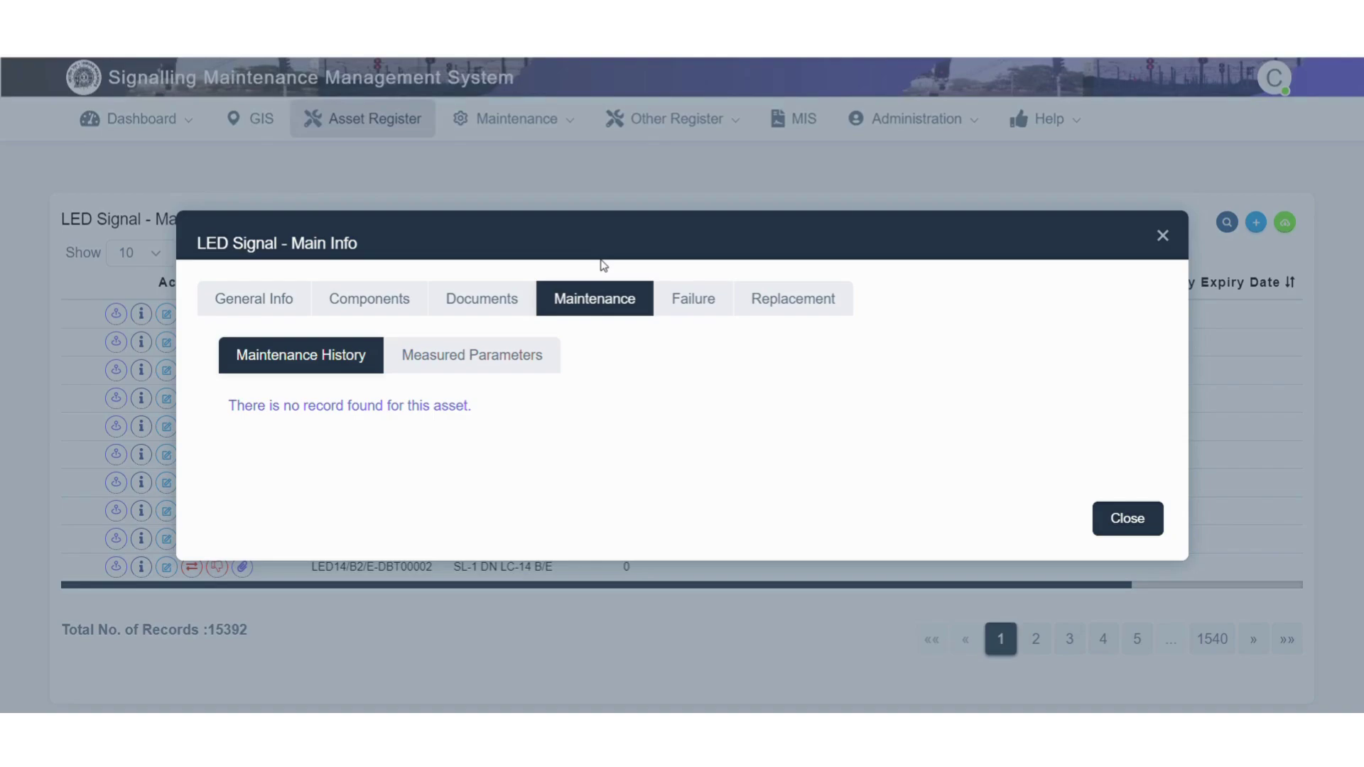
left_click(694, 299)
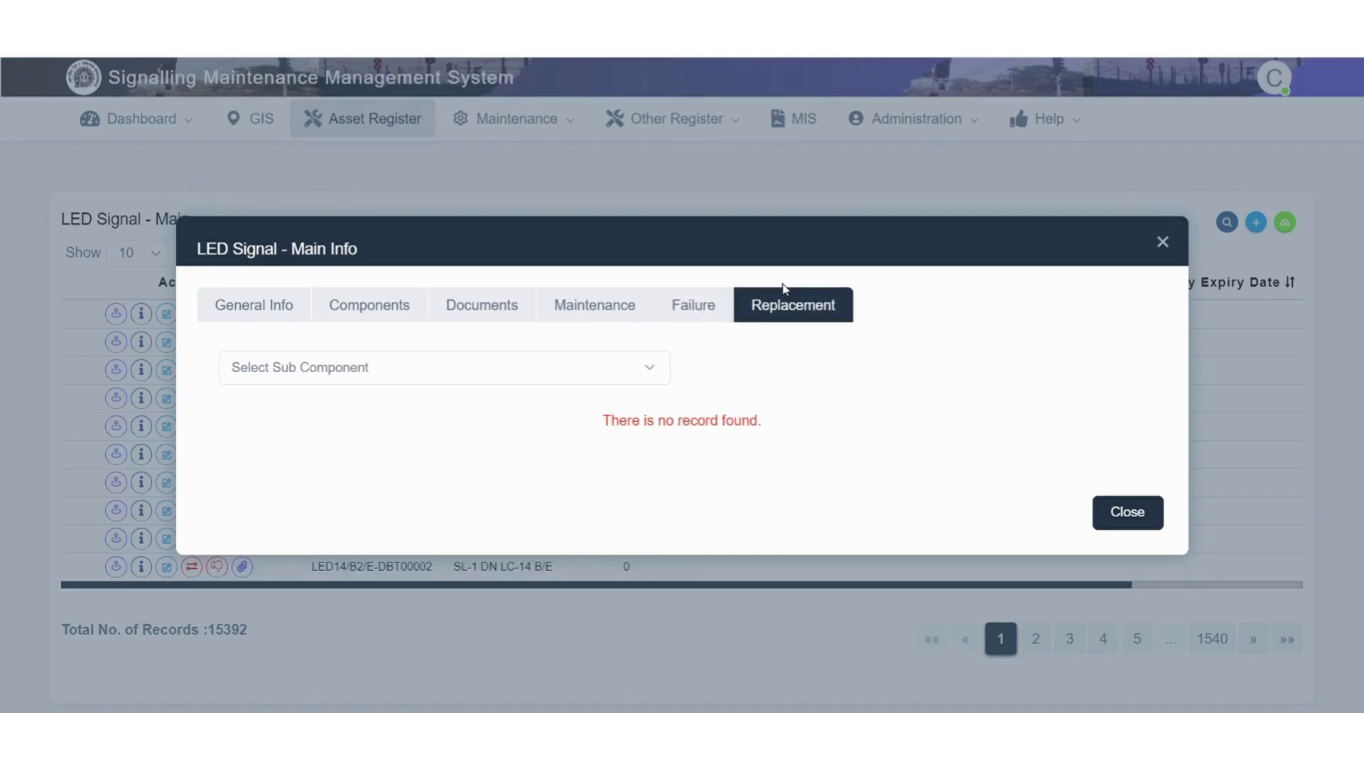
left_click(646, 369)
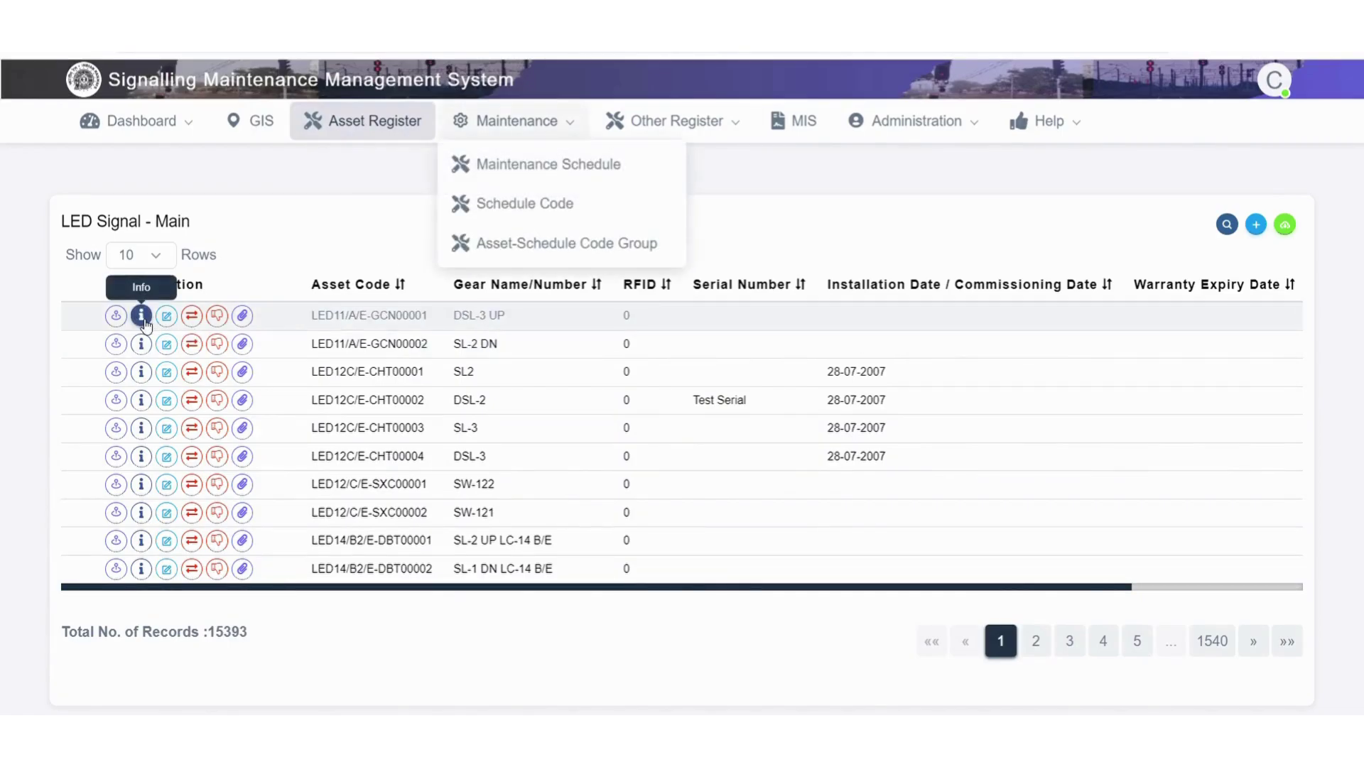
- Open asset LED11/A/E-GCN00001 for editing, review its general, install location and component details, and return to the list without changes
left_click(166, 317)
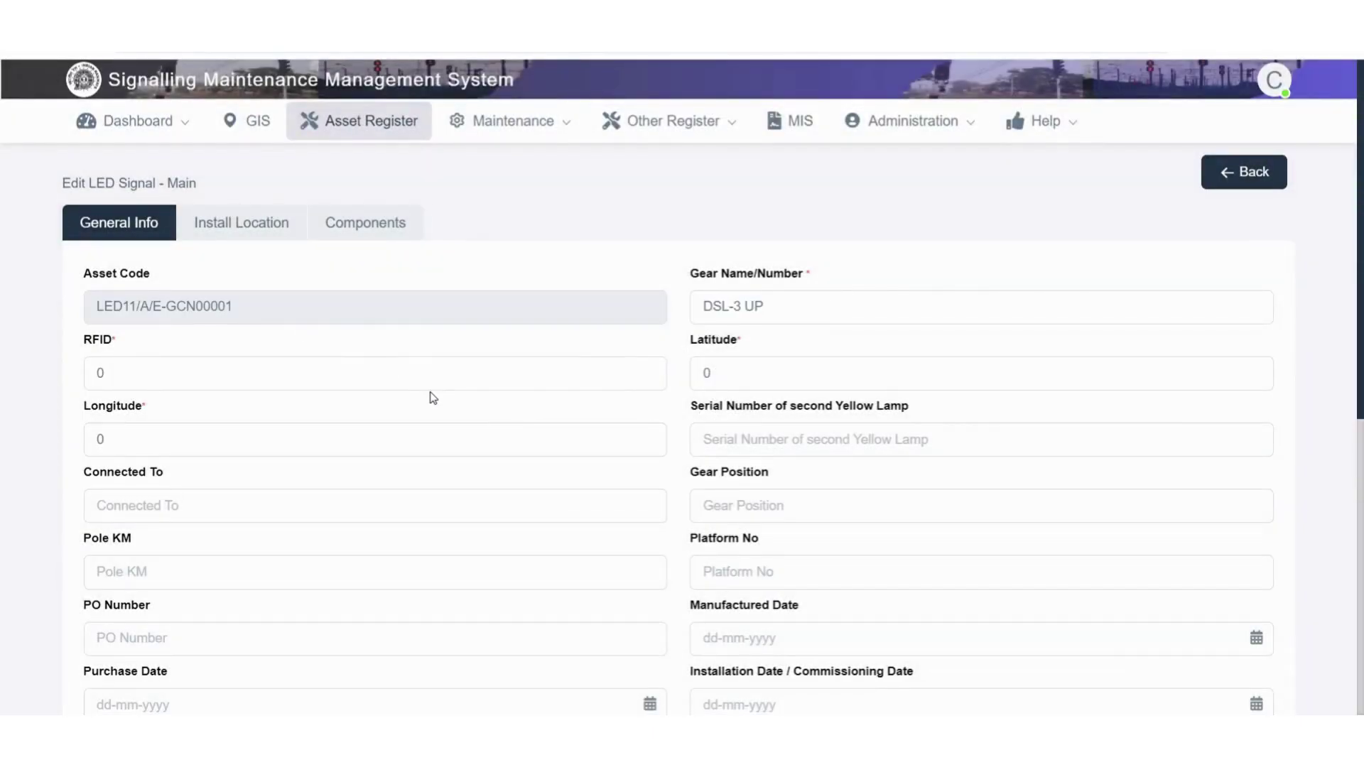
scroll(434, 397, "down", 1)
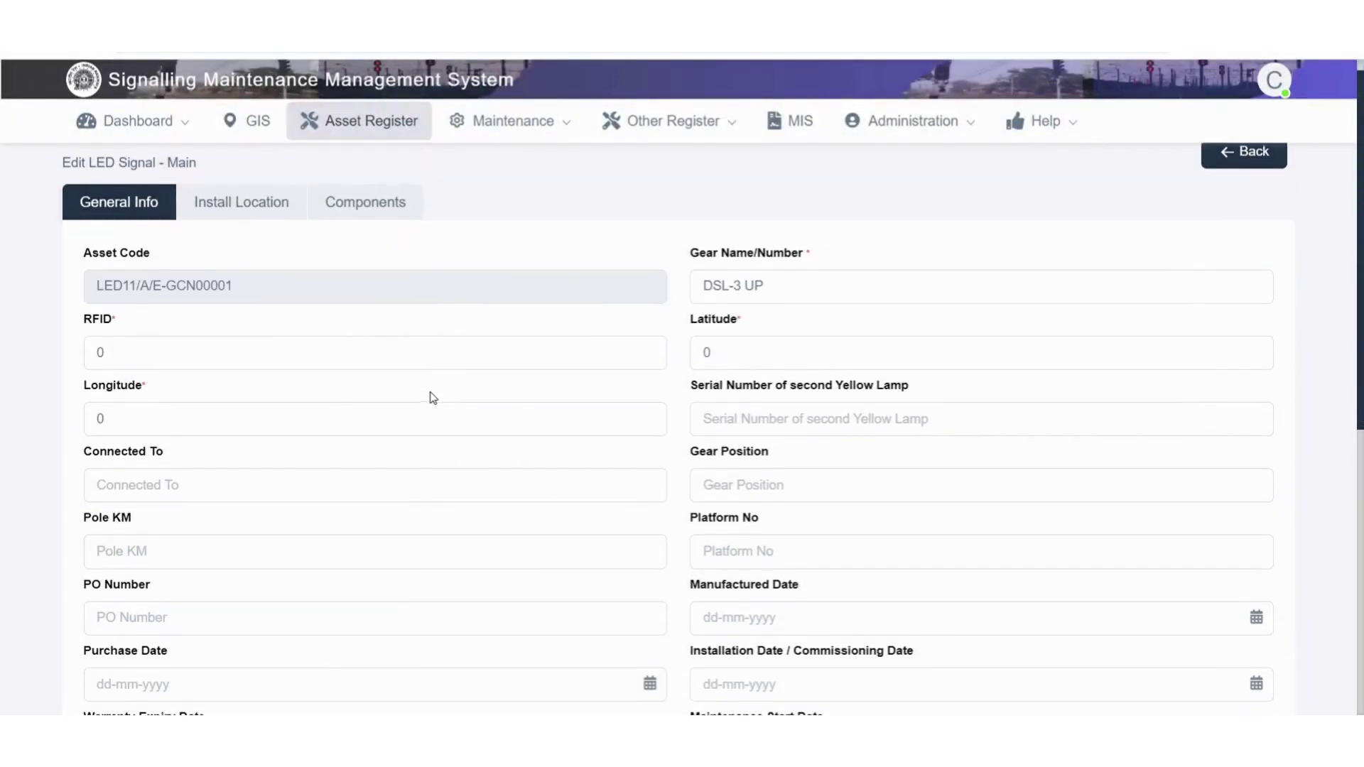
scroll(433, 397, "down", 4)
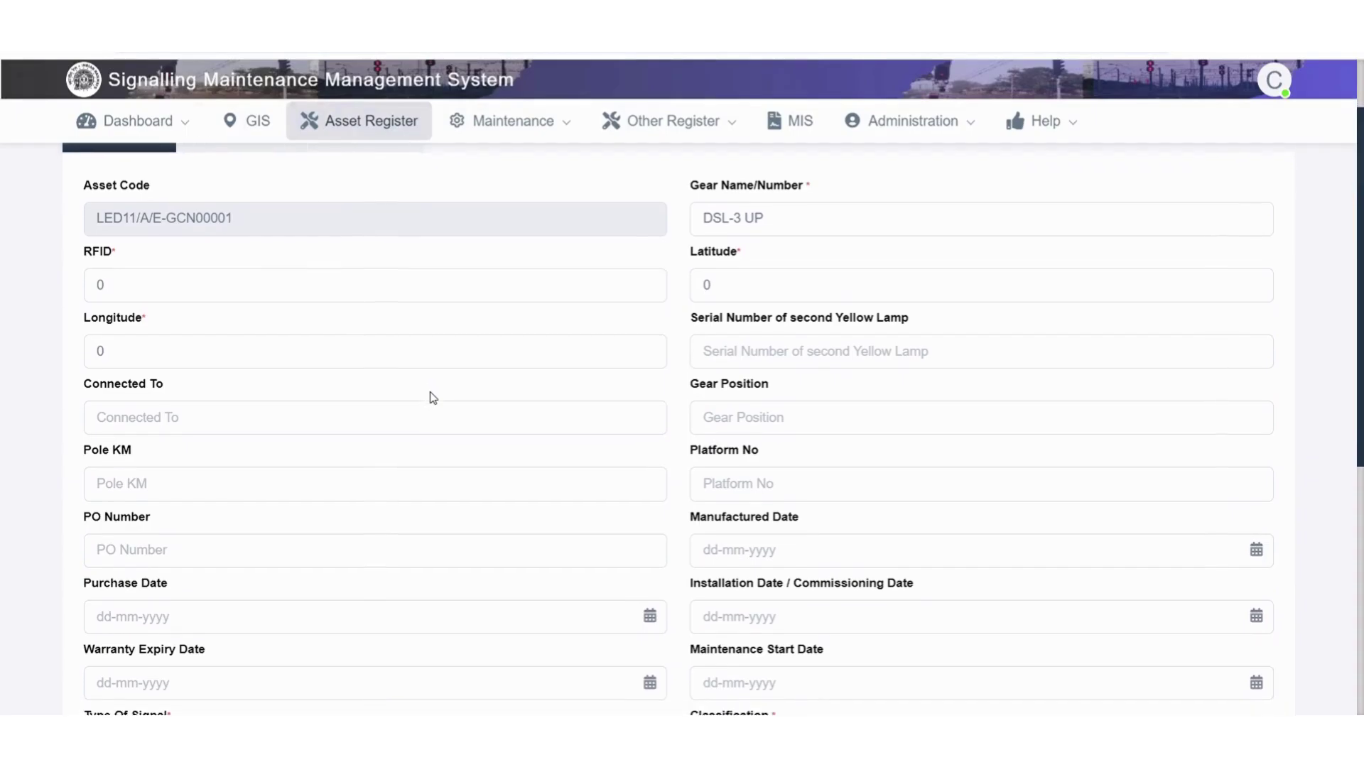
scroll(433, 398, "down", 2)
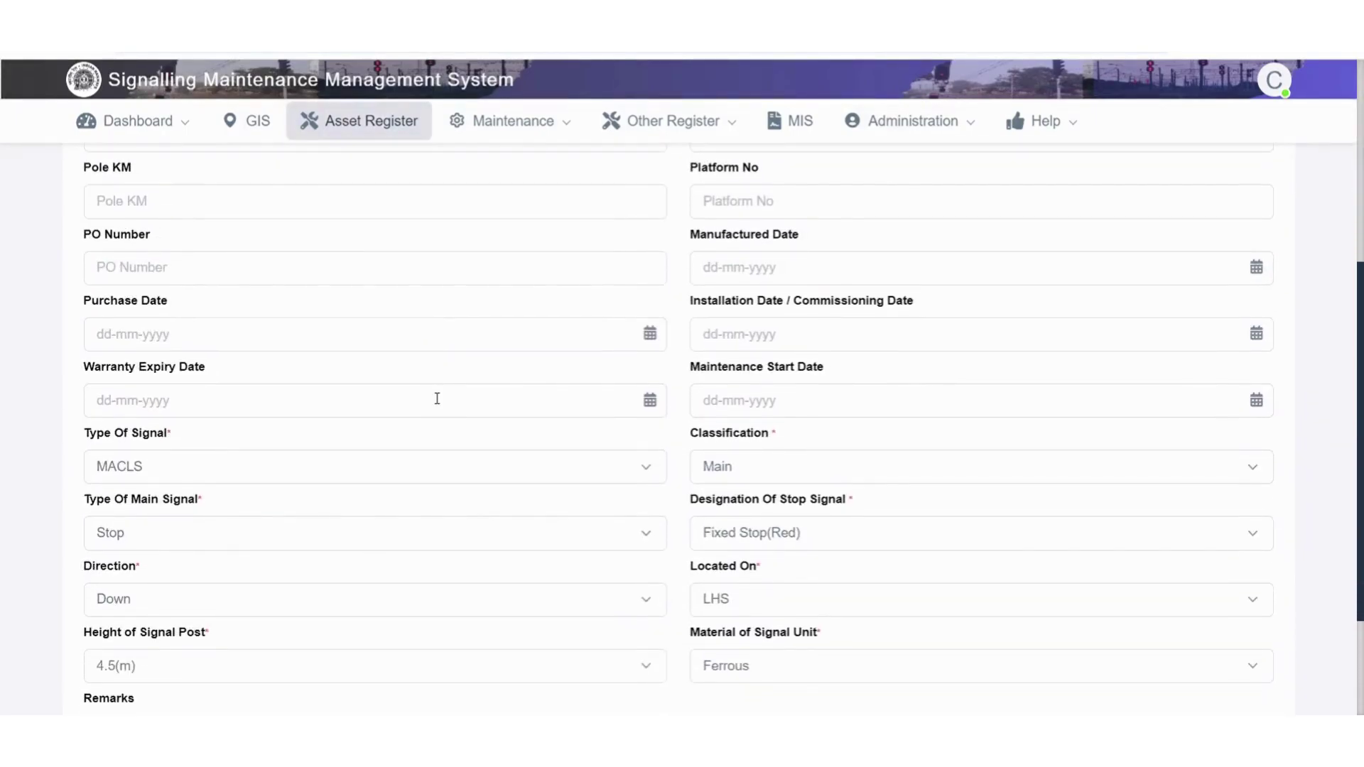
scroll(435, 397, "up", 6)
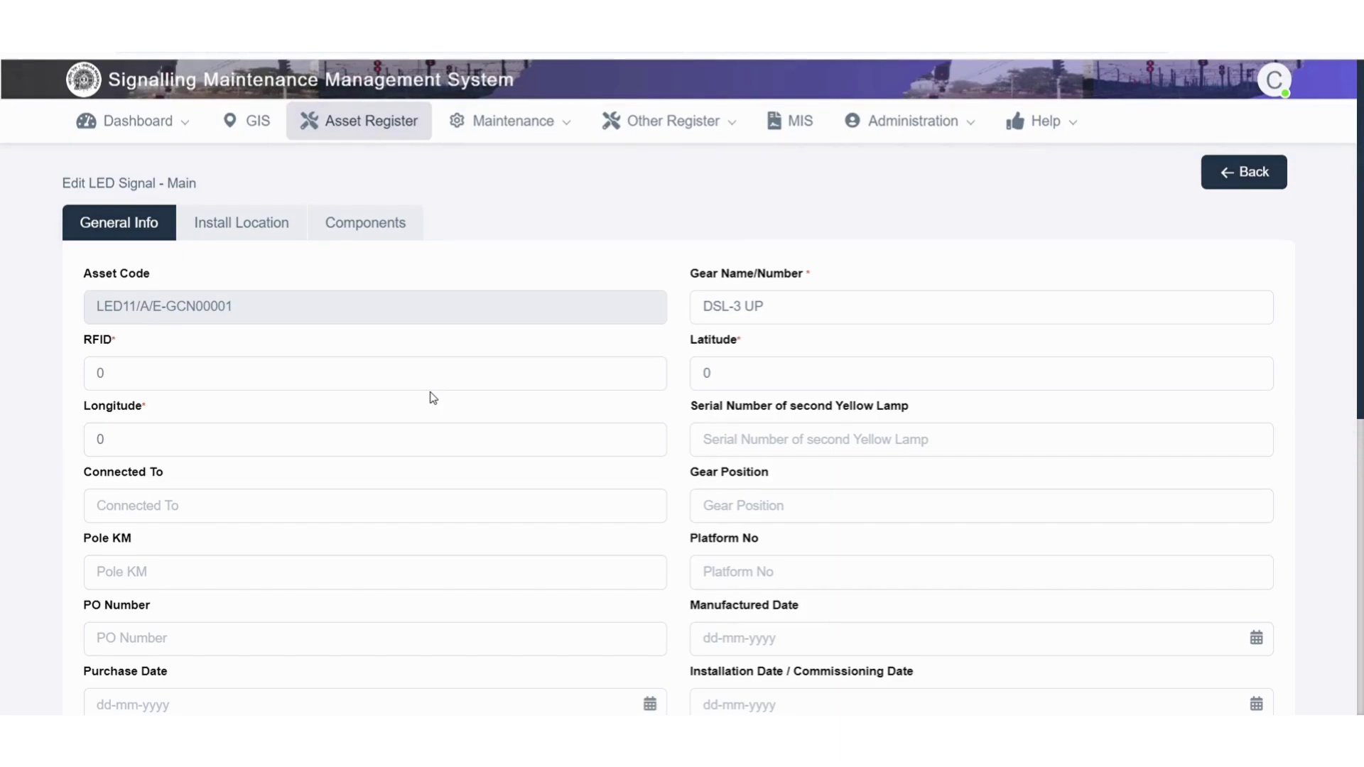
left_click(253, 233)
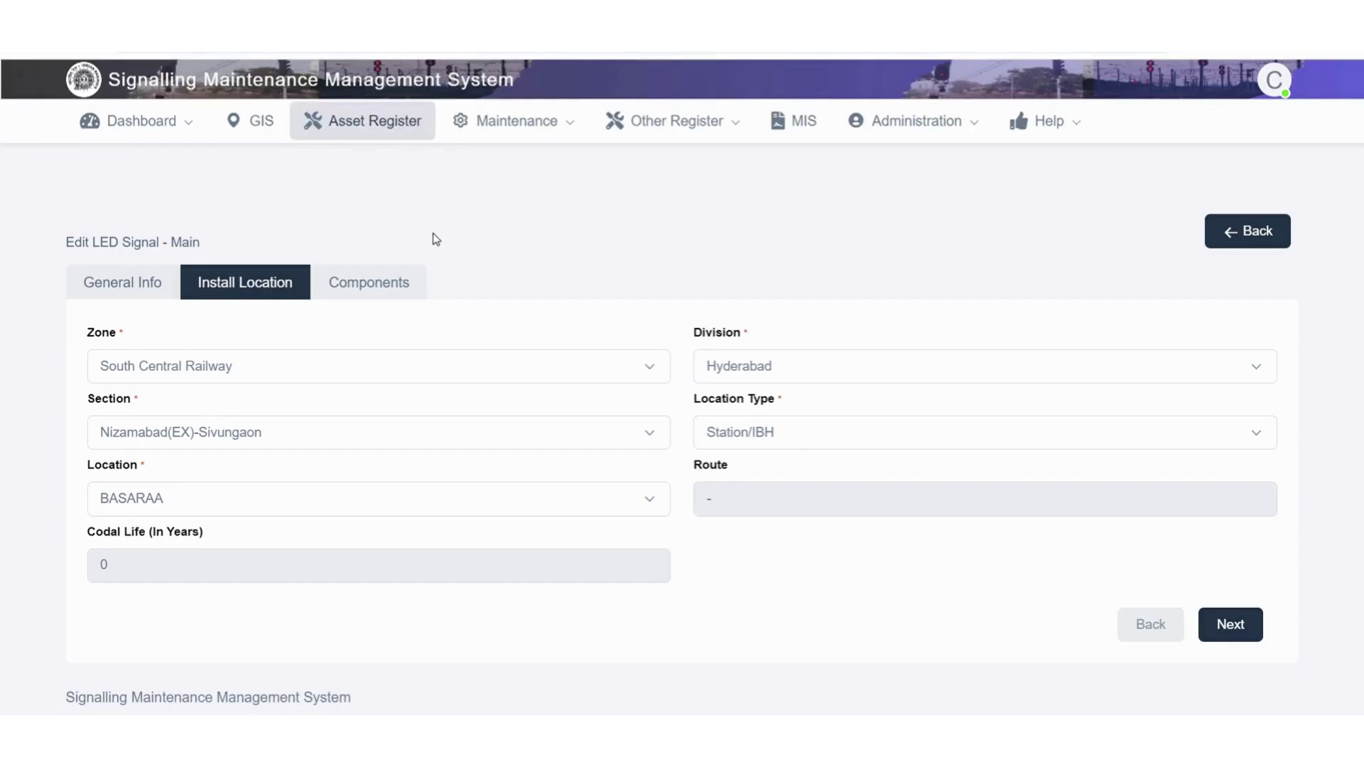
left_click(384, 288)
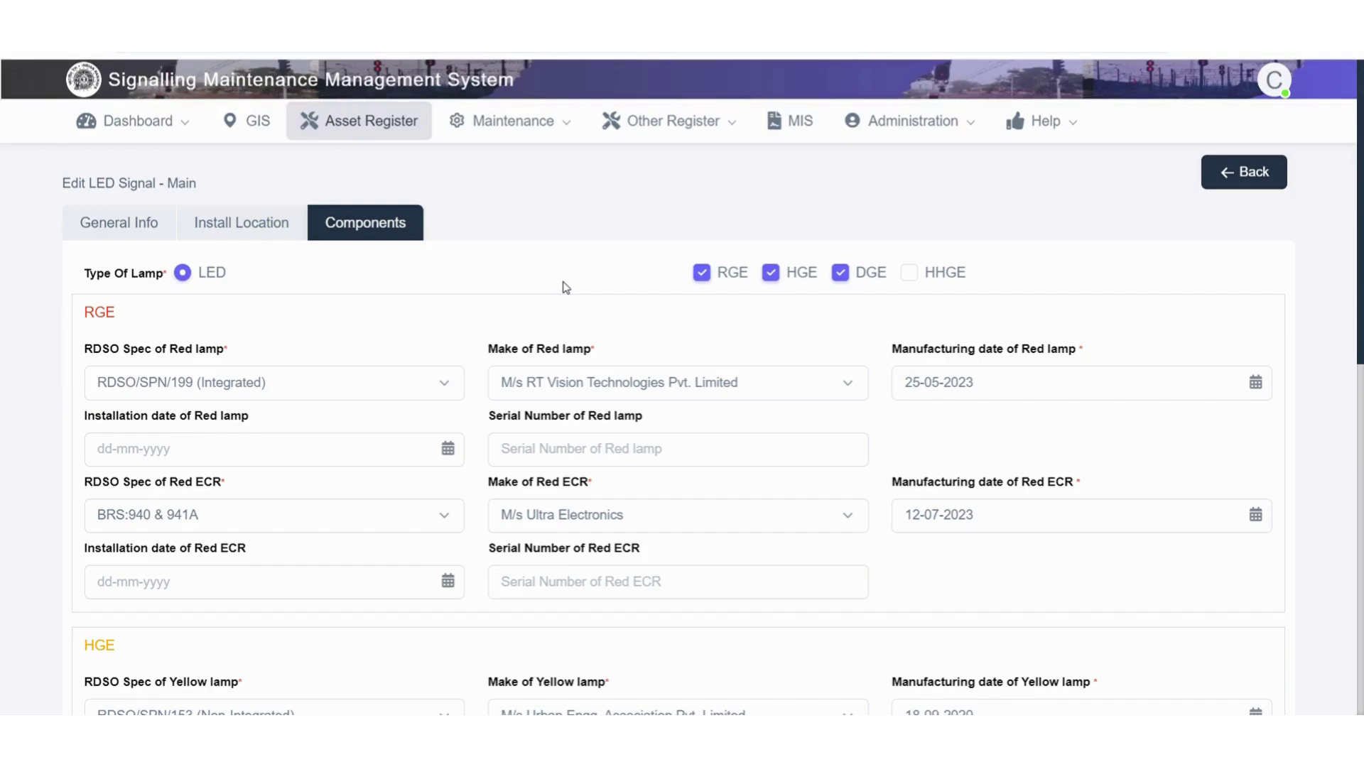
scroll(625, 365, "down", 2)
scroll(627, 365, "down", 8)
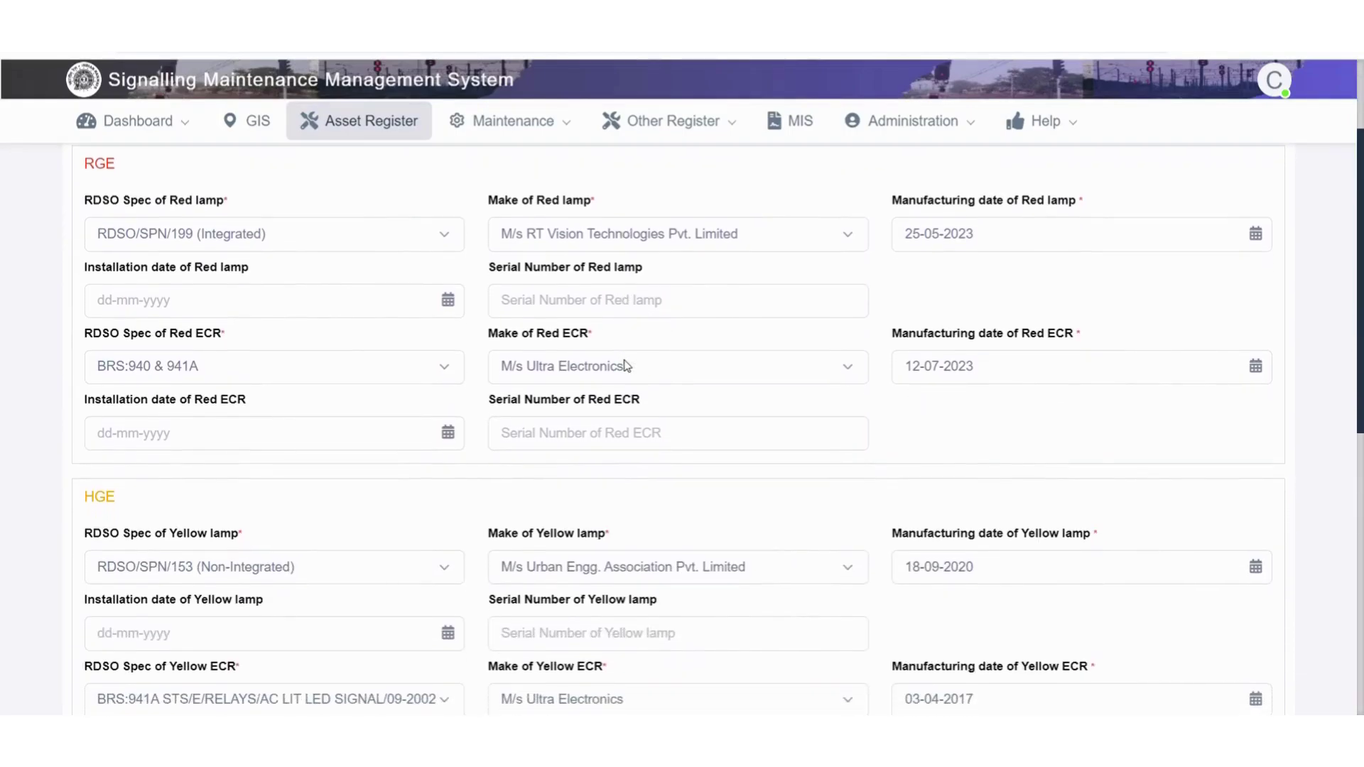
scroll(627, 365, "up", 10)
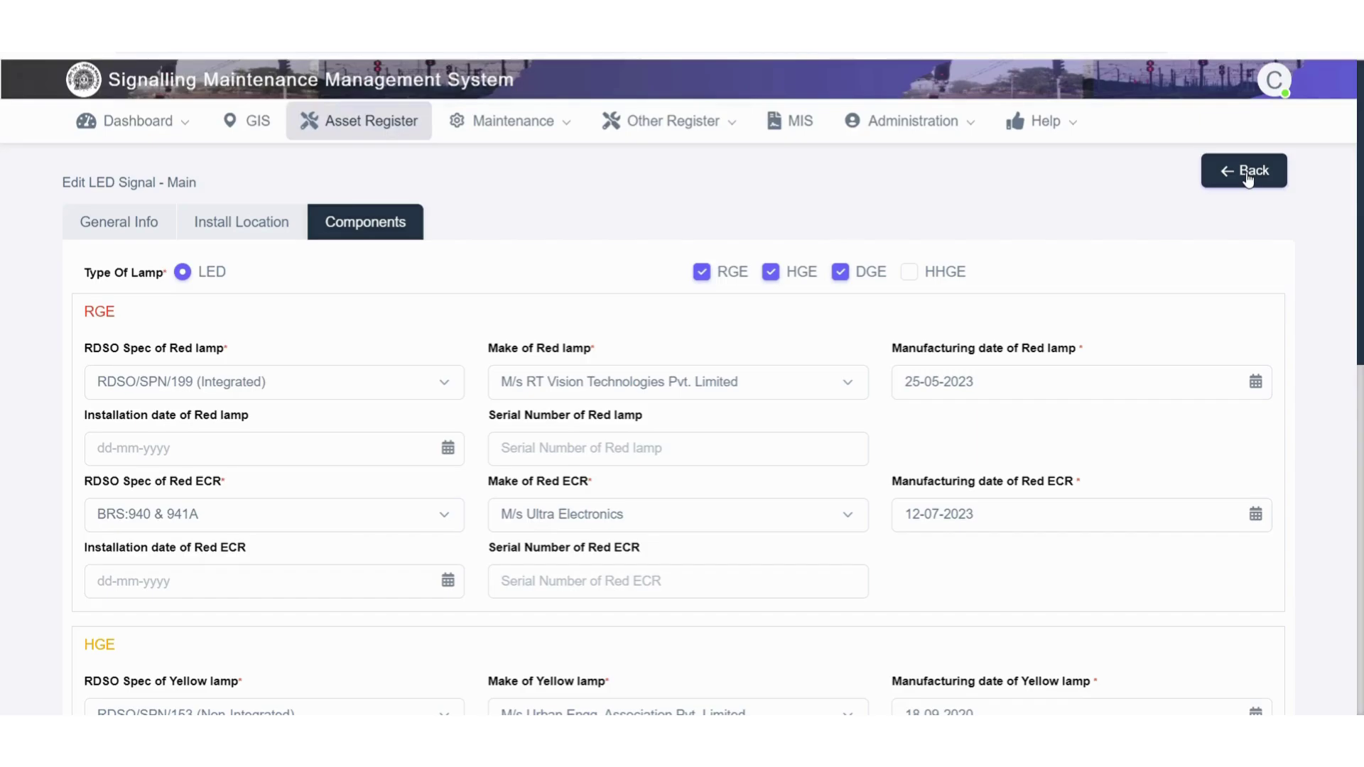
left_click(1248, 178)
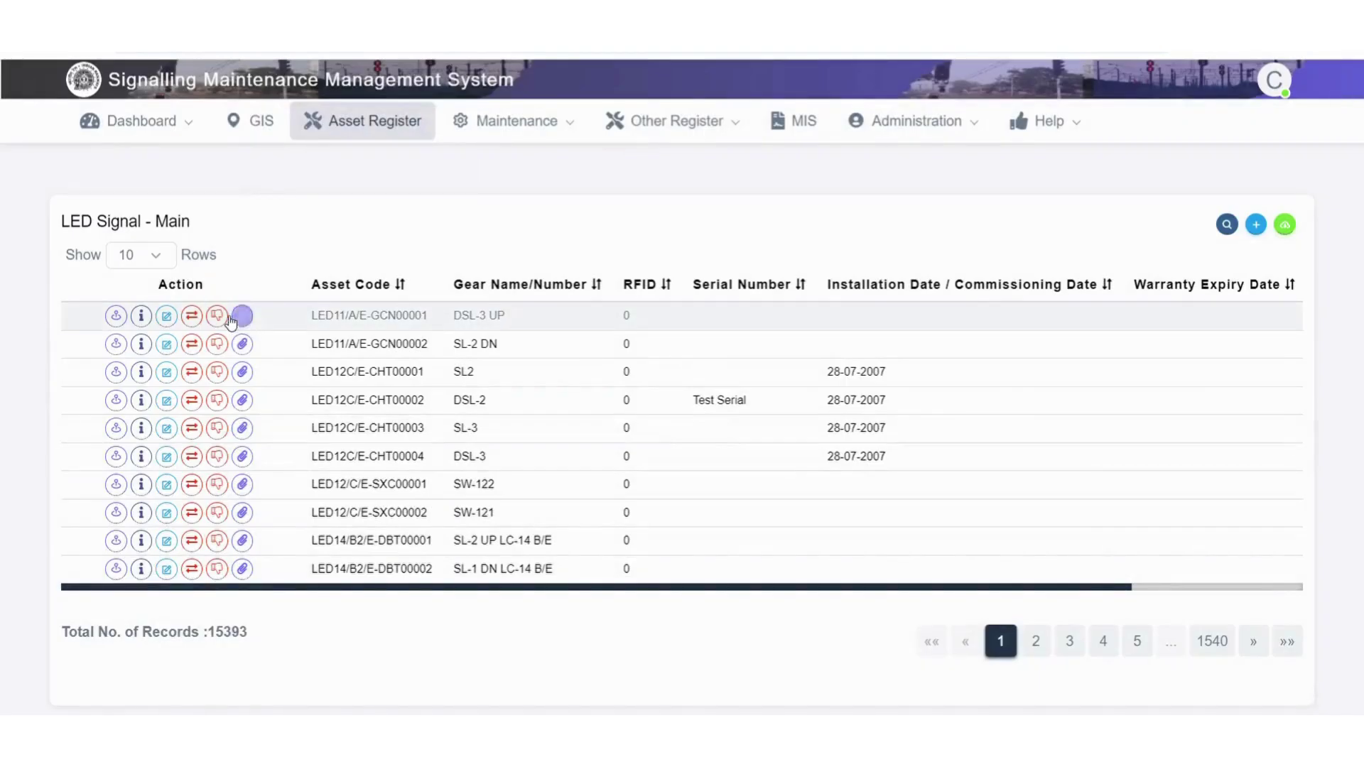
- View the replacement page for asset LED11/A/E-GCN00001 and return to the asset list
left_click(216, 316)
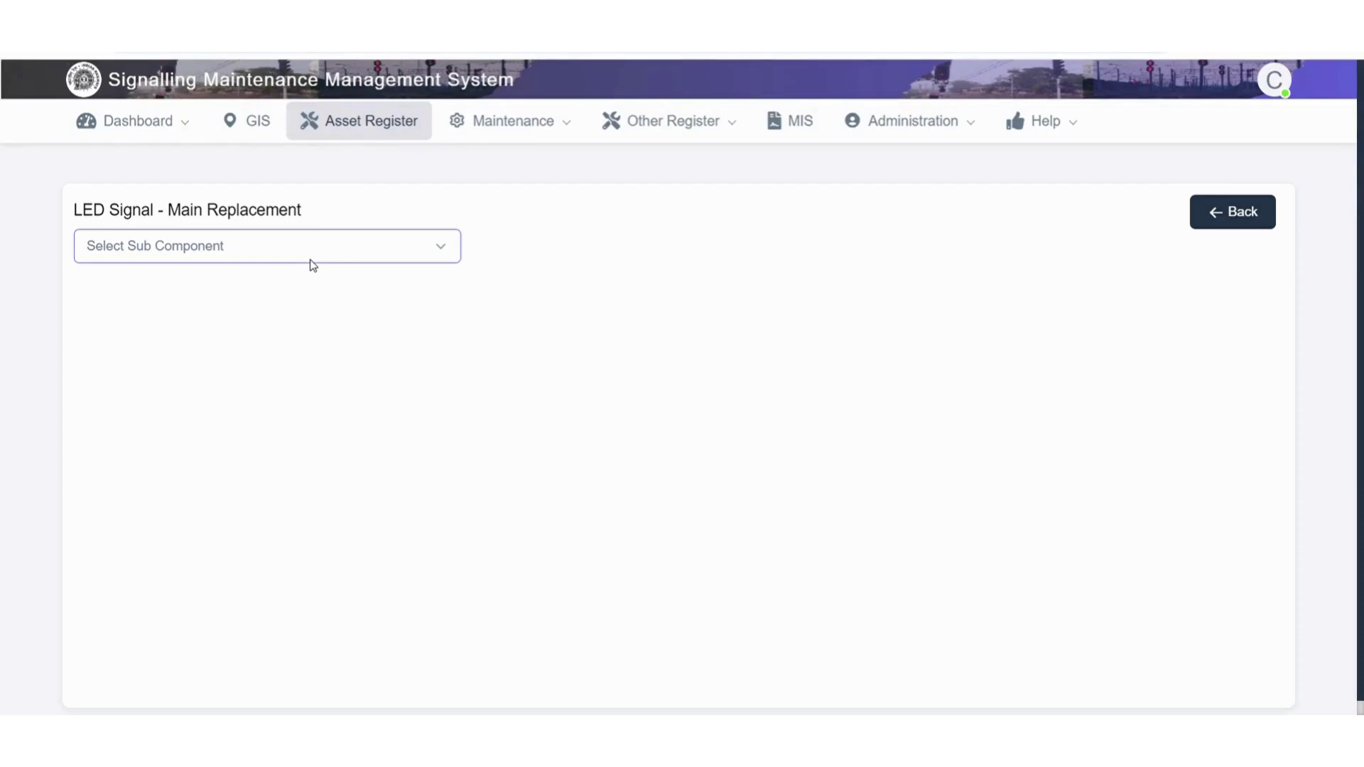
left_click(1266, 214)
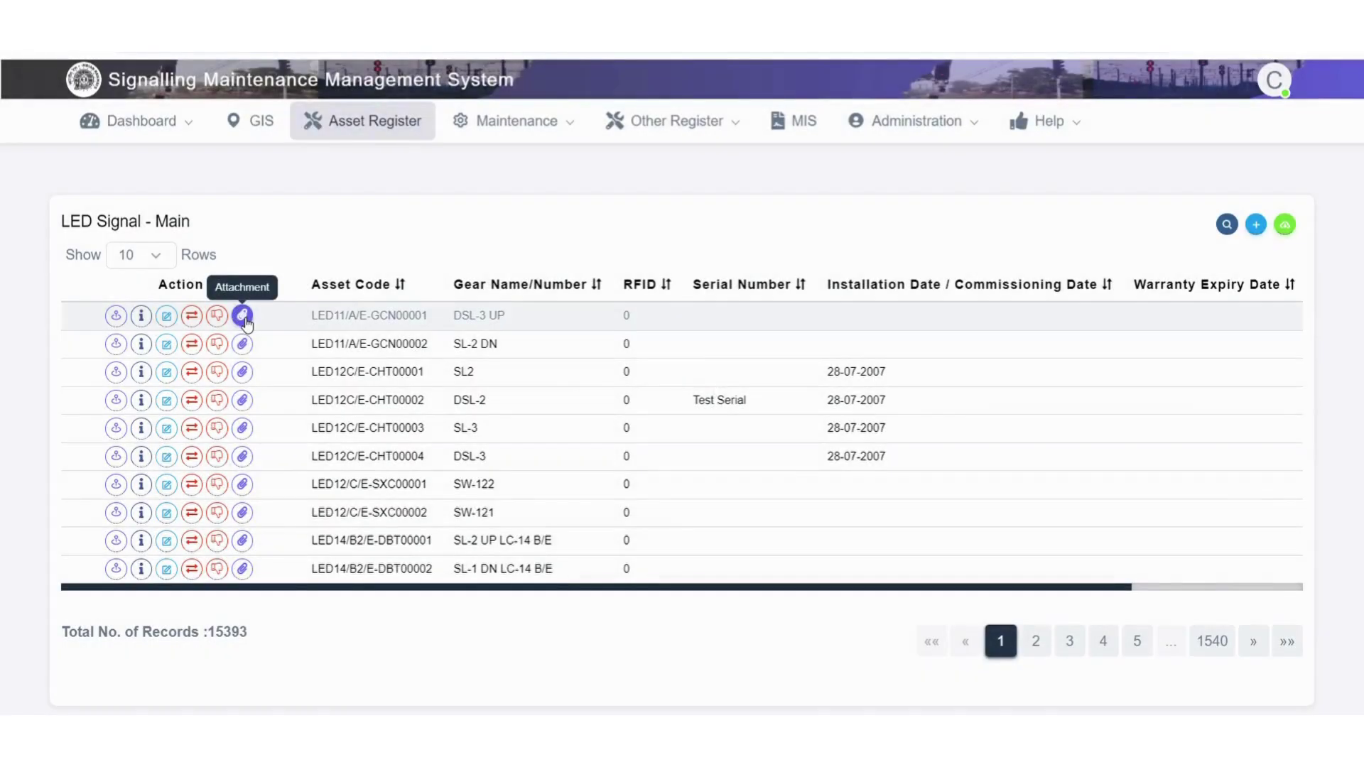
- View the documents attached to asset LED11/A/E-GCN00001 and return to the asset list
left_click(243, 318)
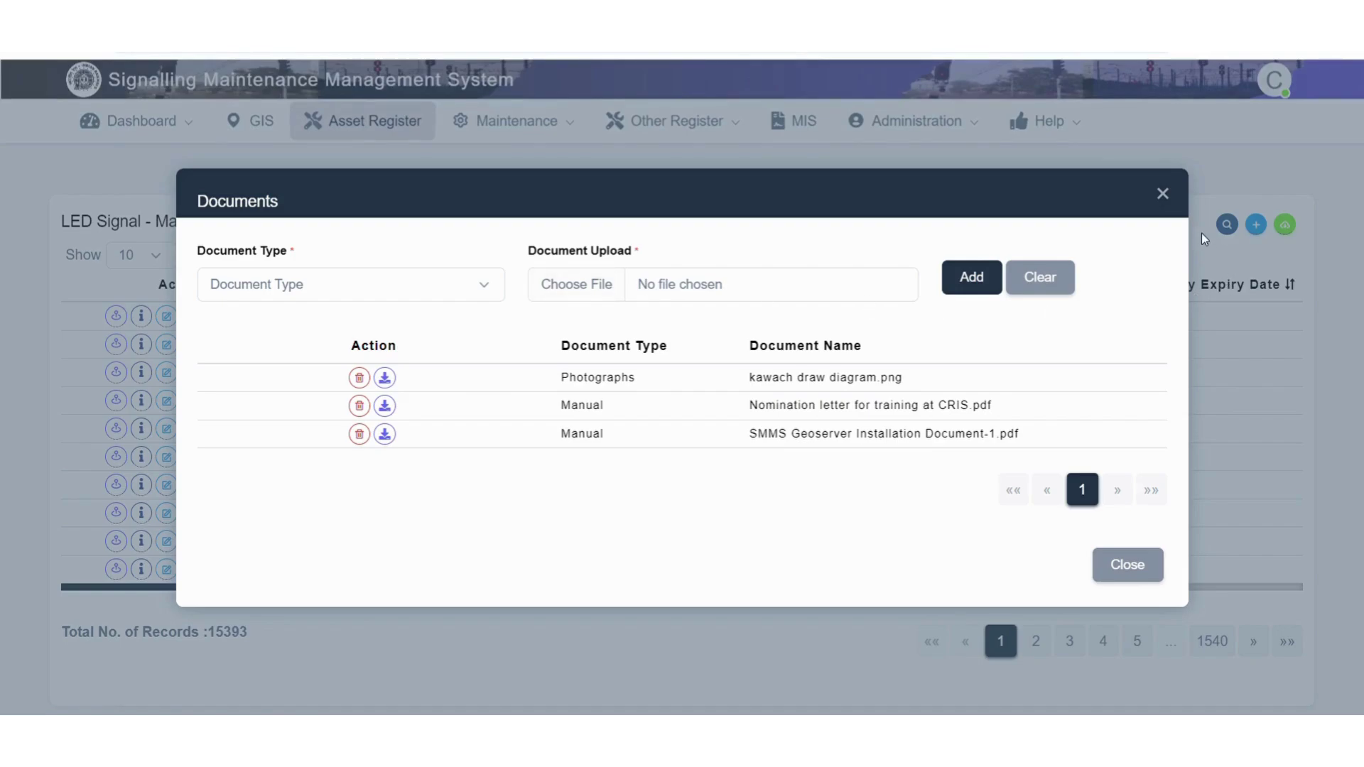
left_click(1162, 193)
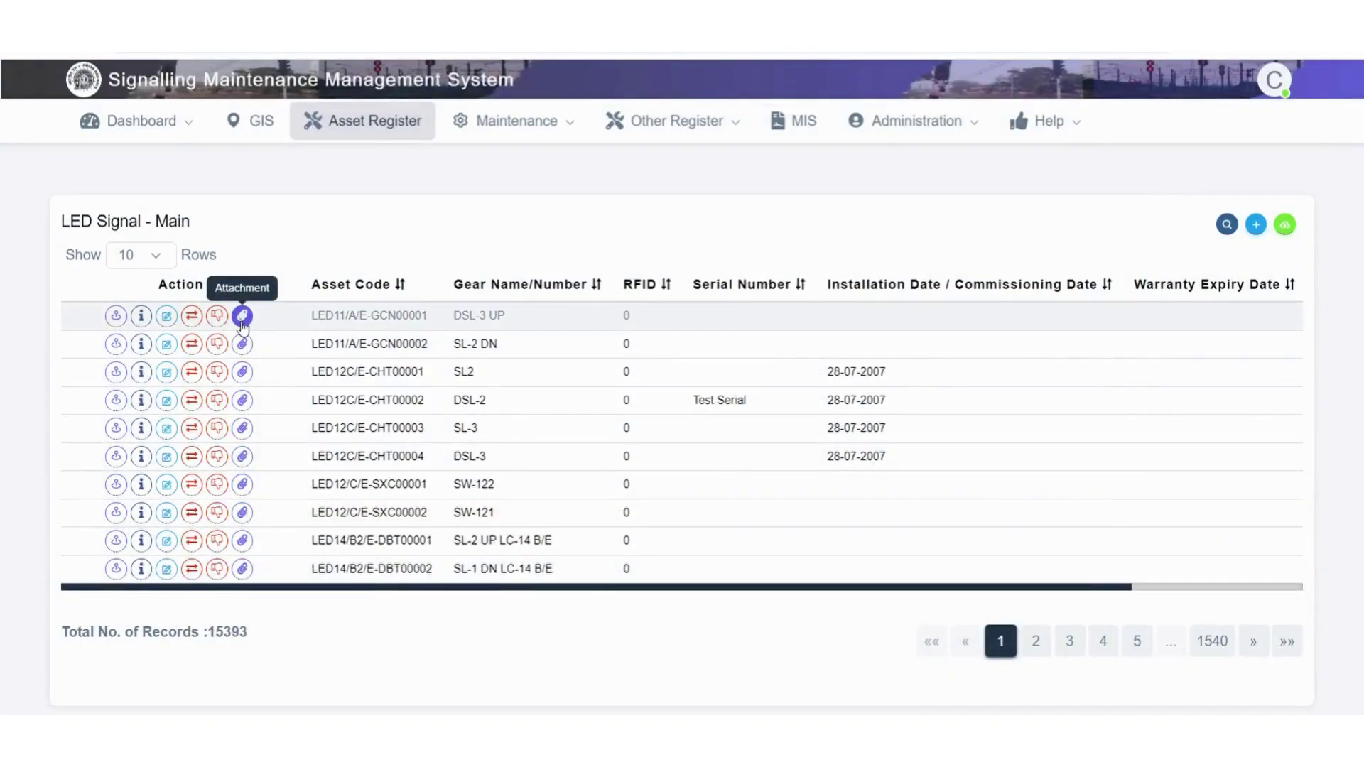
- Open the failure entry form for asset LED11/A/E-GCN00001, examine its fields, and leave it without adding a failure
left_click(213, 315)
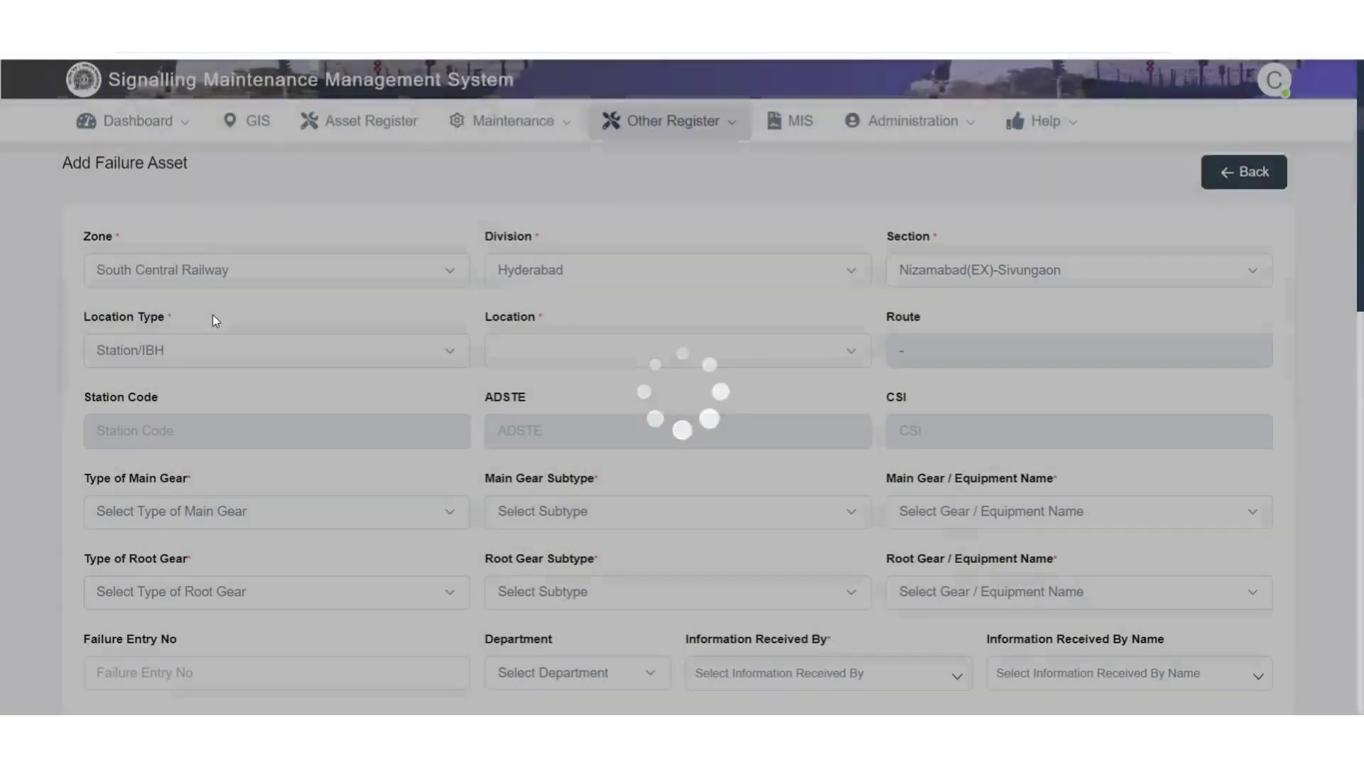
scroll(754, 357, "down", 1)
scroll(754, 357, "down", 6)
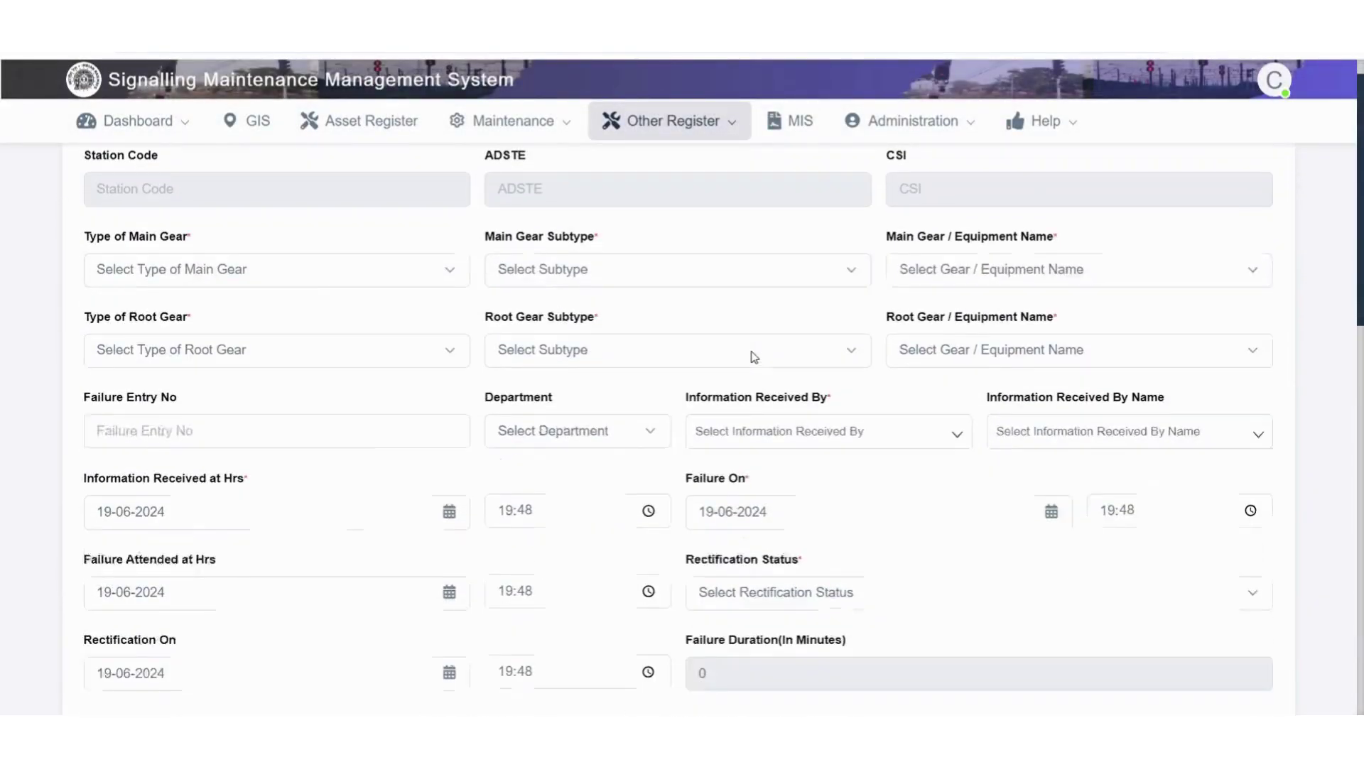
scroll(754, 356, "up", 5)
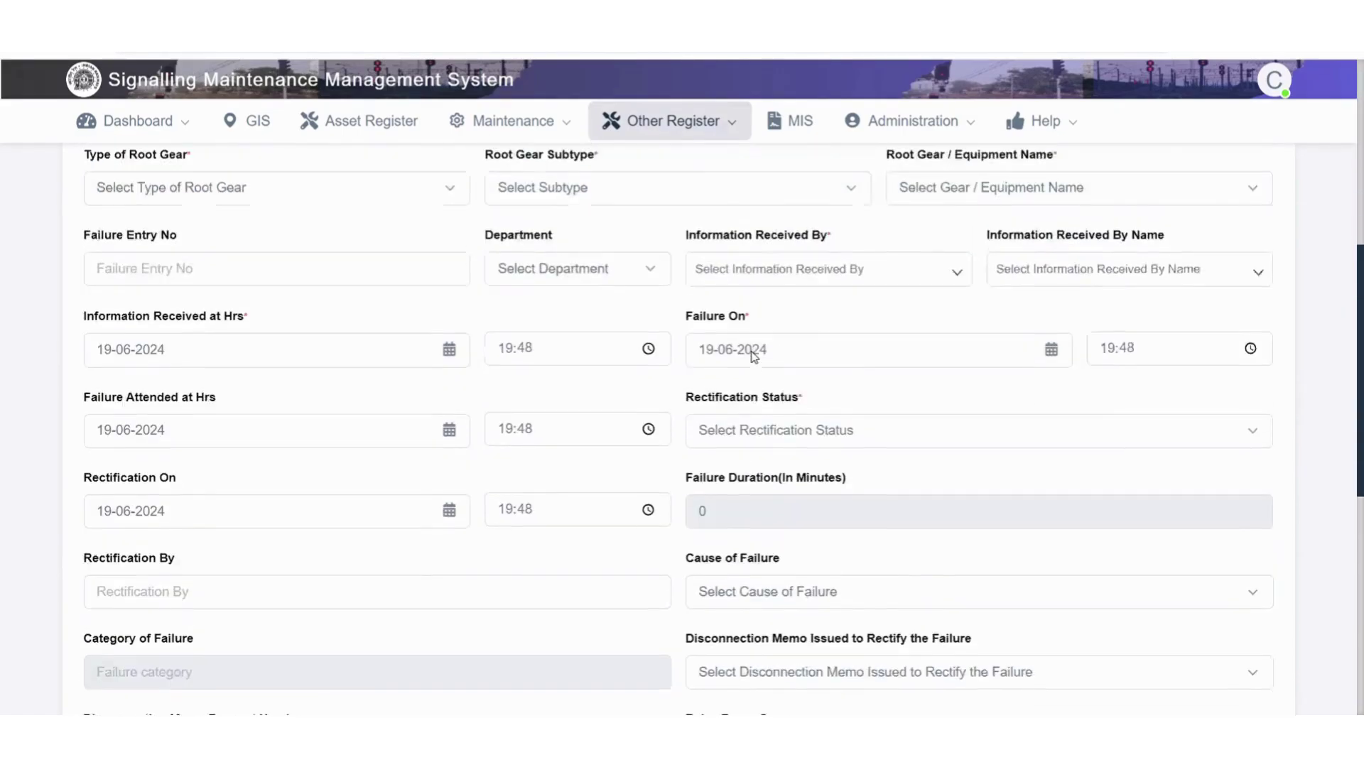
scroll(755, 358, "down", 7)
scroll(758, 357, "down", 5)
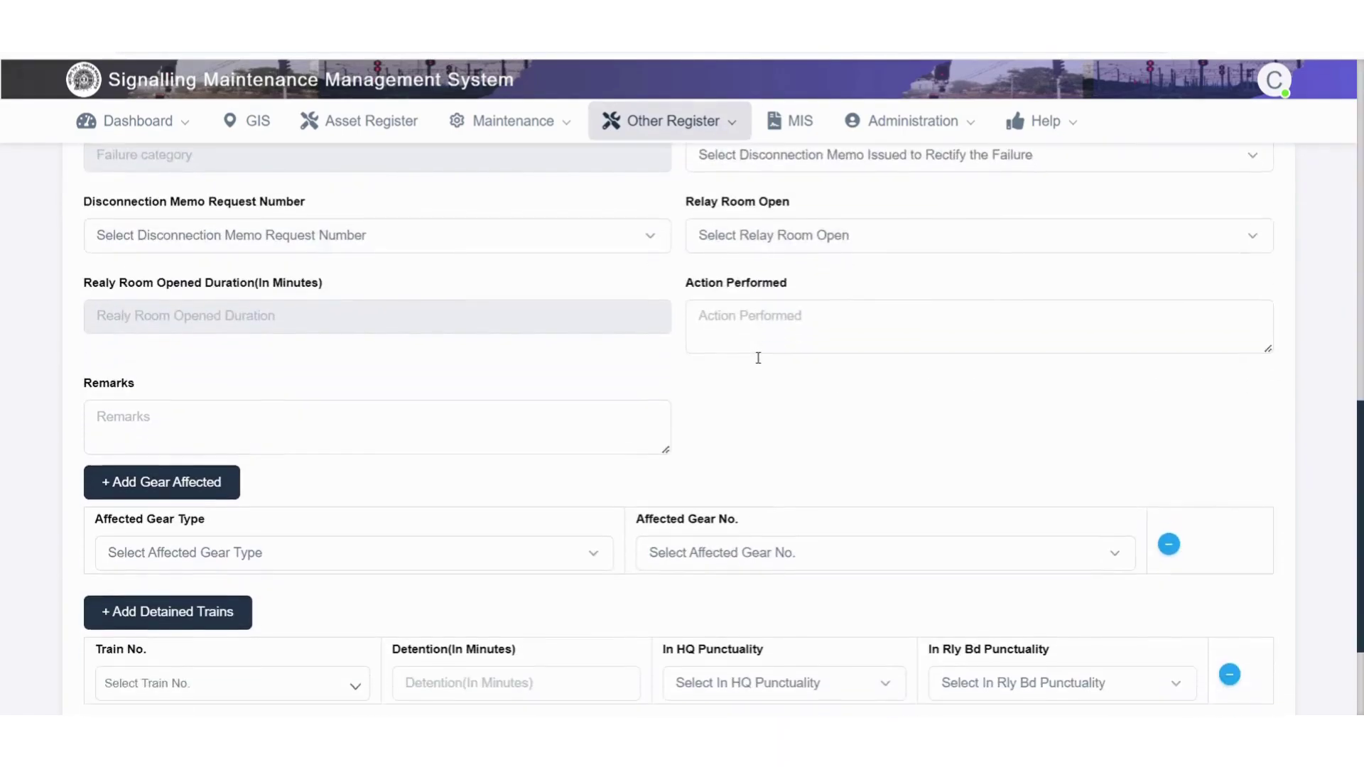
scroll(754, 356, "up", 9)
scroll(754, 356, "up", 5)
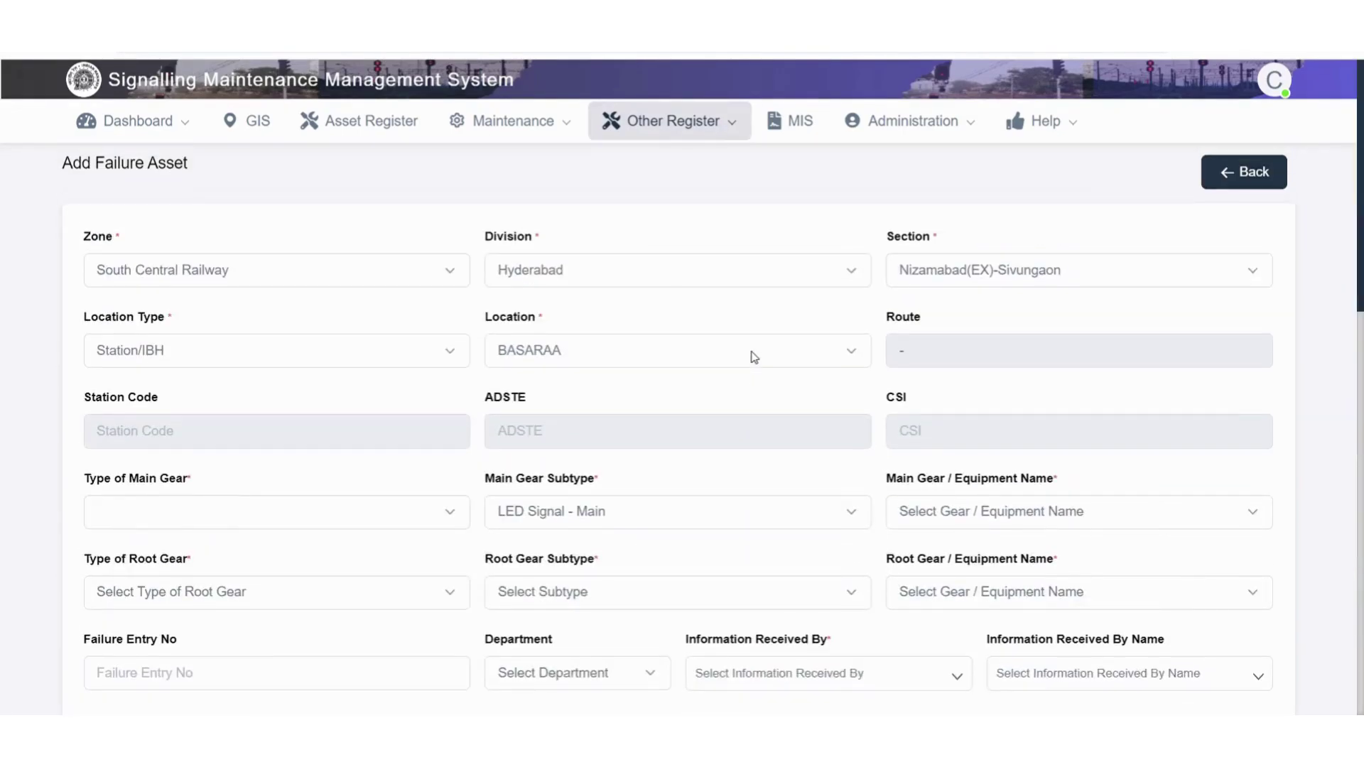
left_click(1240, 175)
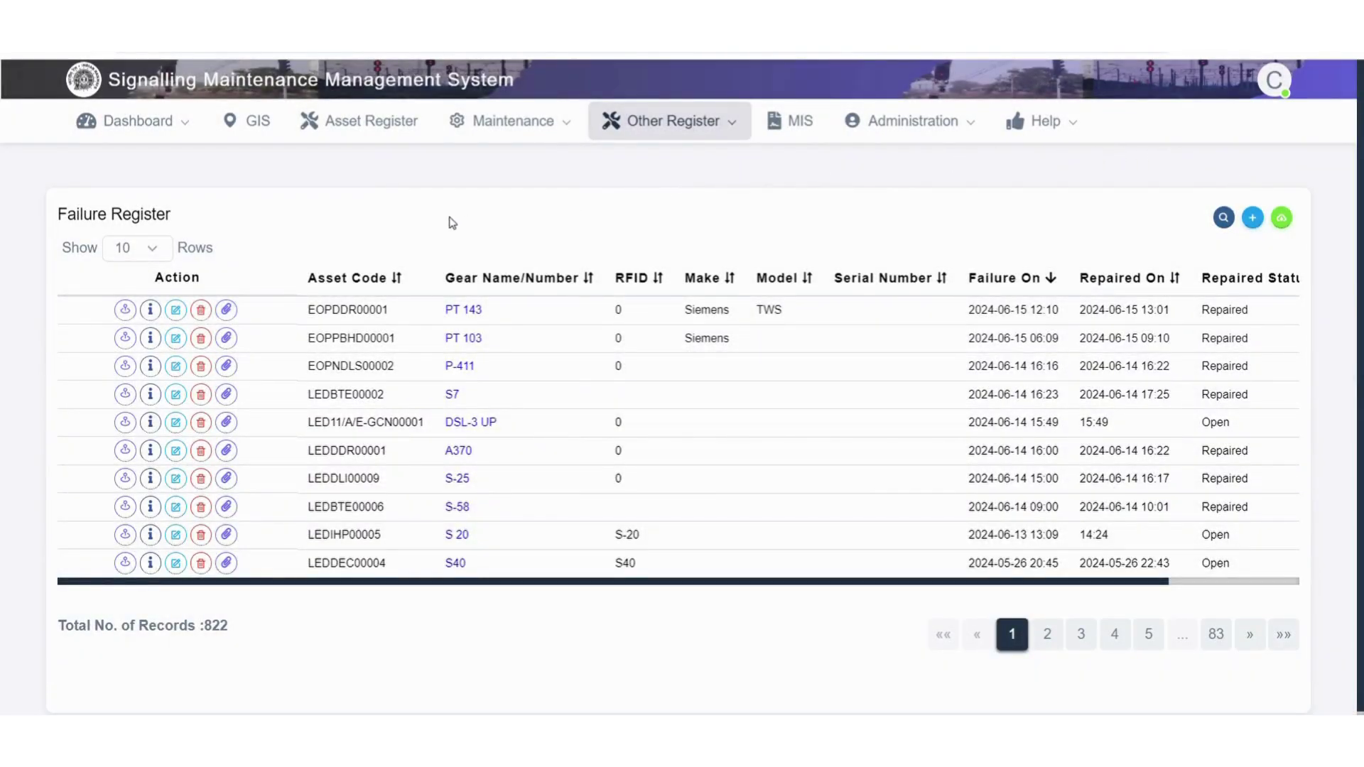
- Request deletion of the failure record for asset EOPDDR00001 and decline the confirmation to keep it
left_click(201, 310)
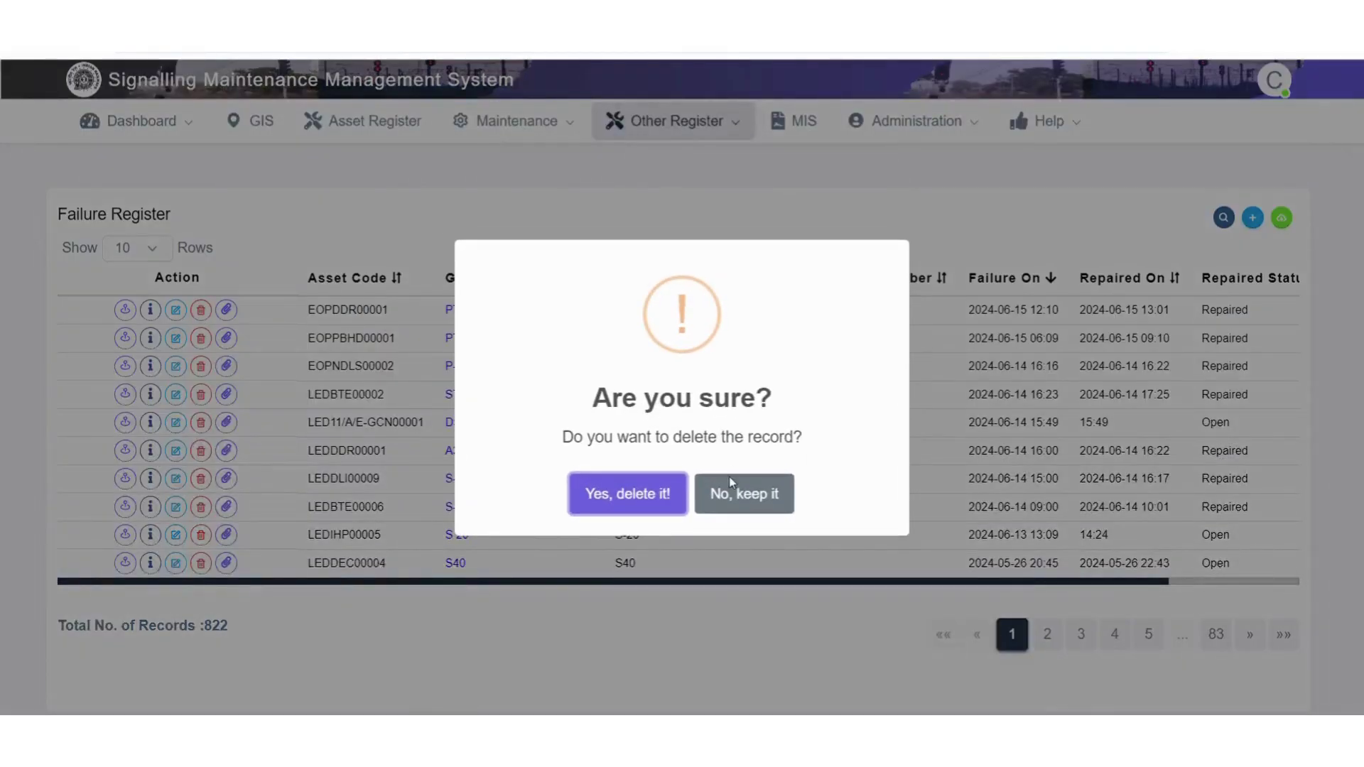
left_click(741, 510)
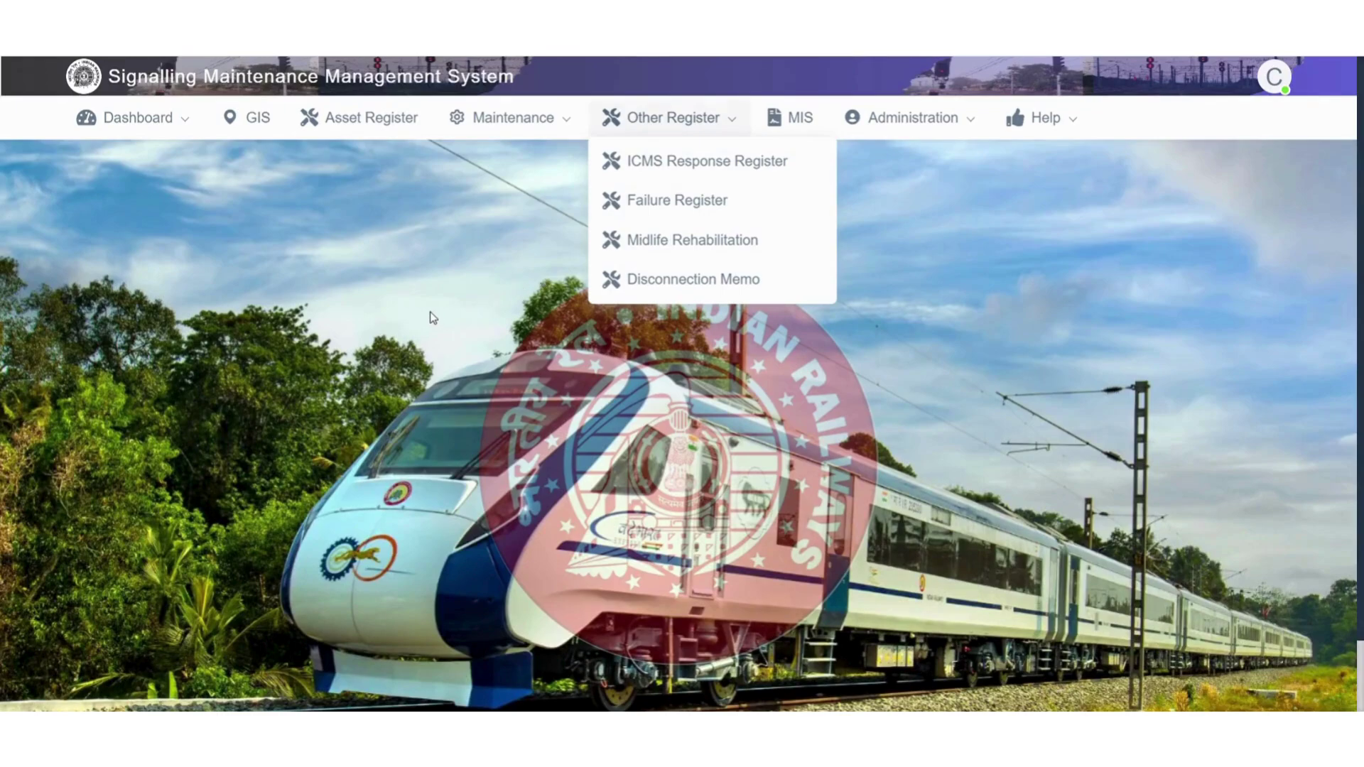
- Open the LED Signal - Calling On list in the Asset Register and view its filter options without applying any
left_click(432, 318)
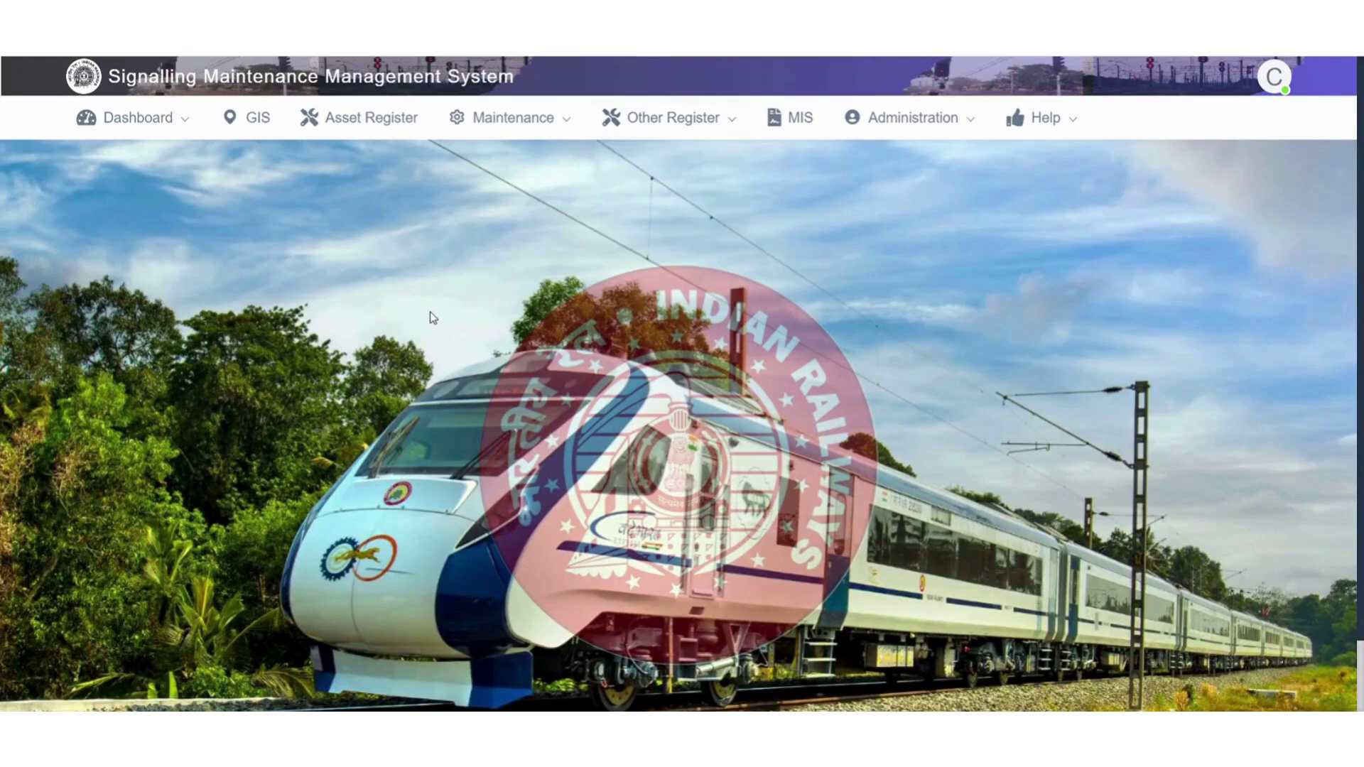
left_click(370, 121)
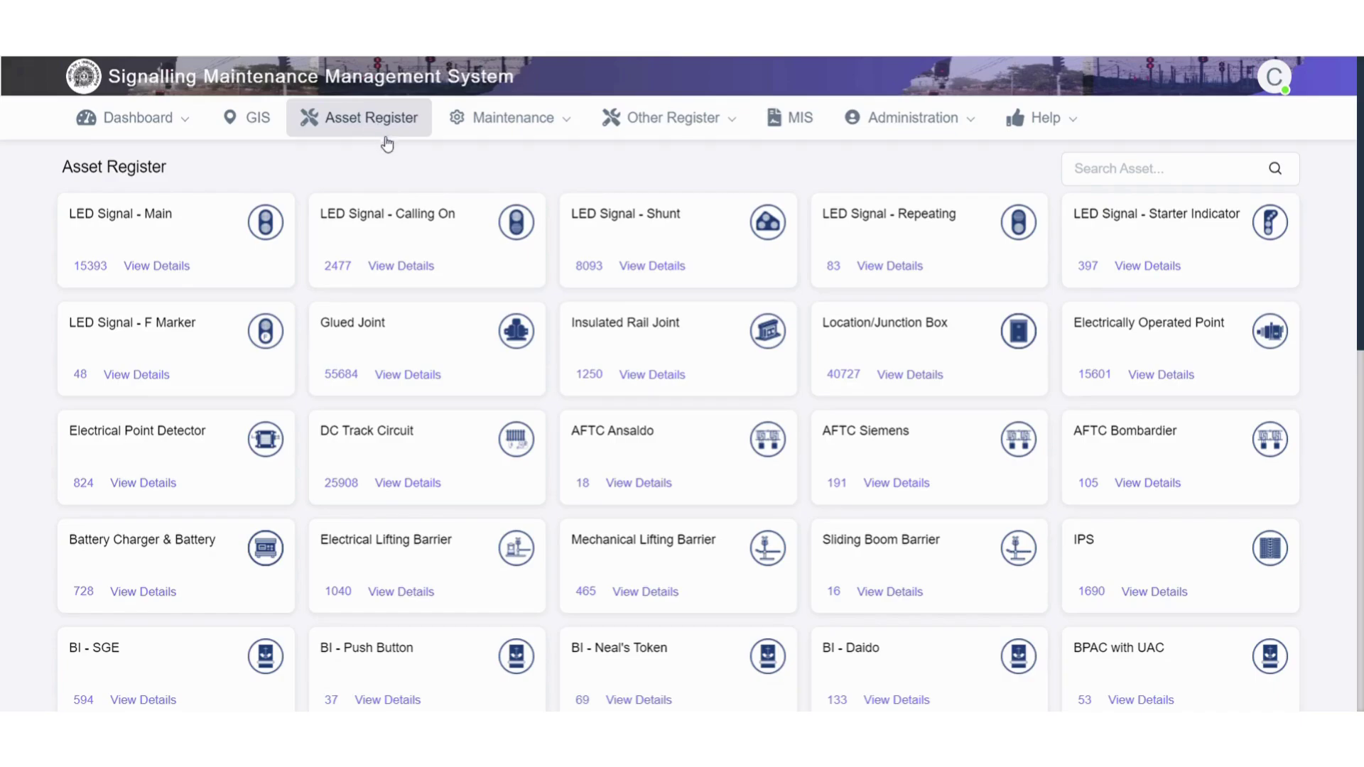
left_click(411, 264)
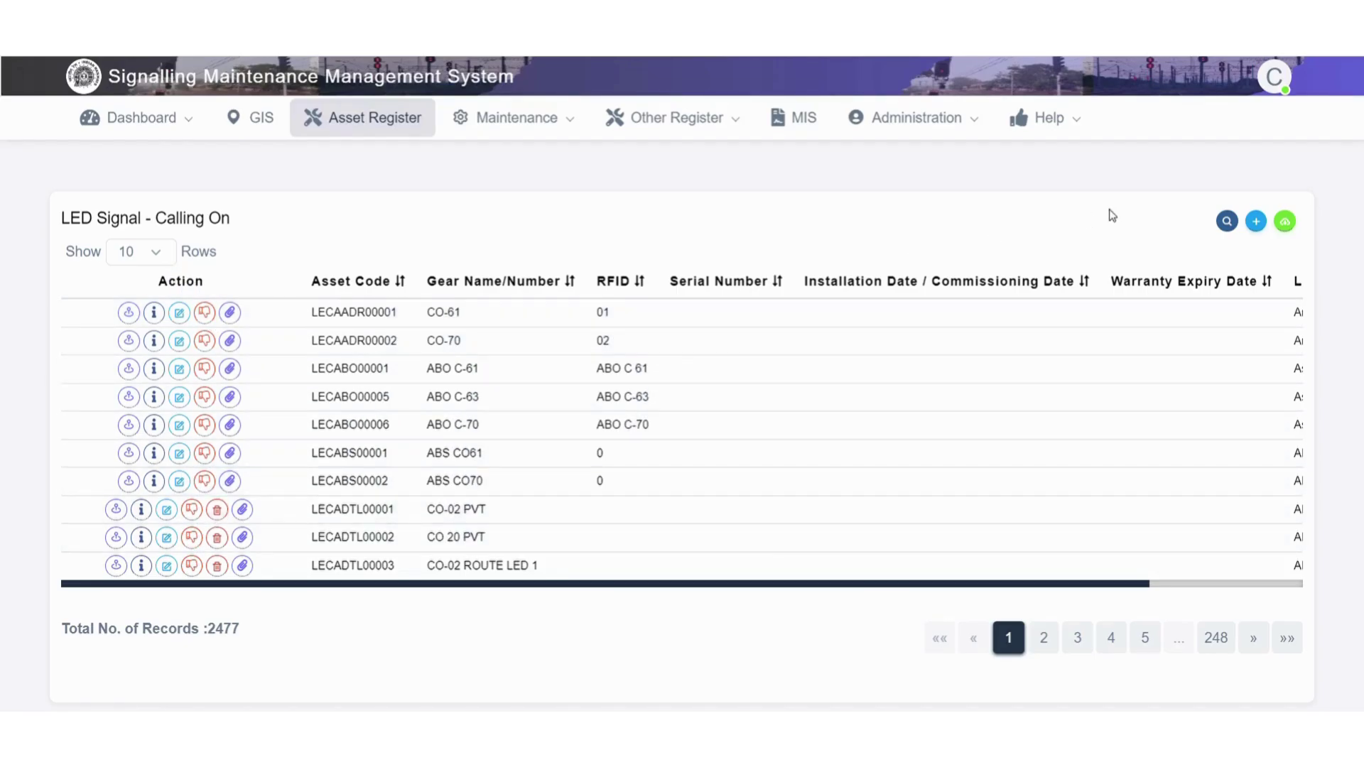
left_click(1225, 225)
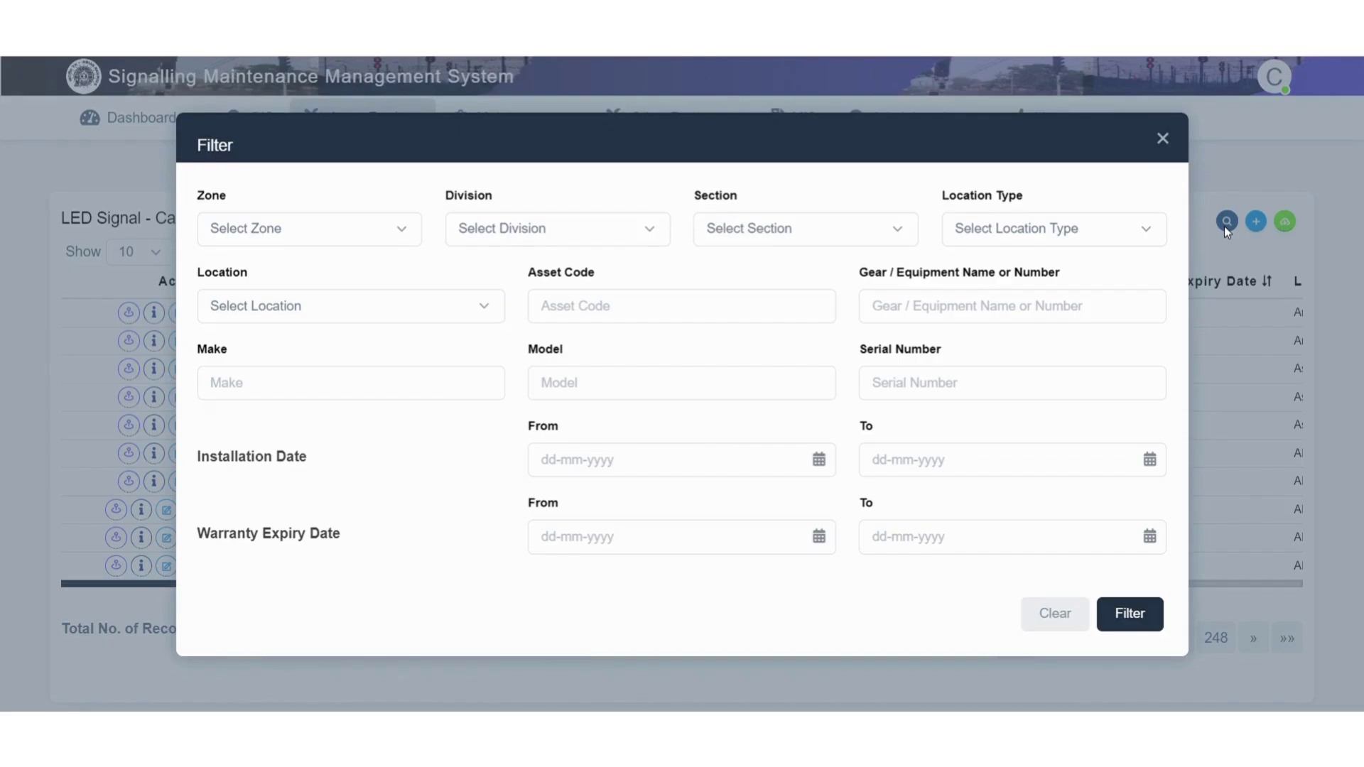
left_click(1163, 140)
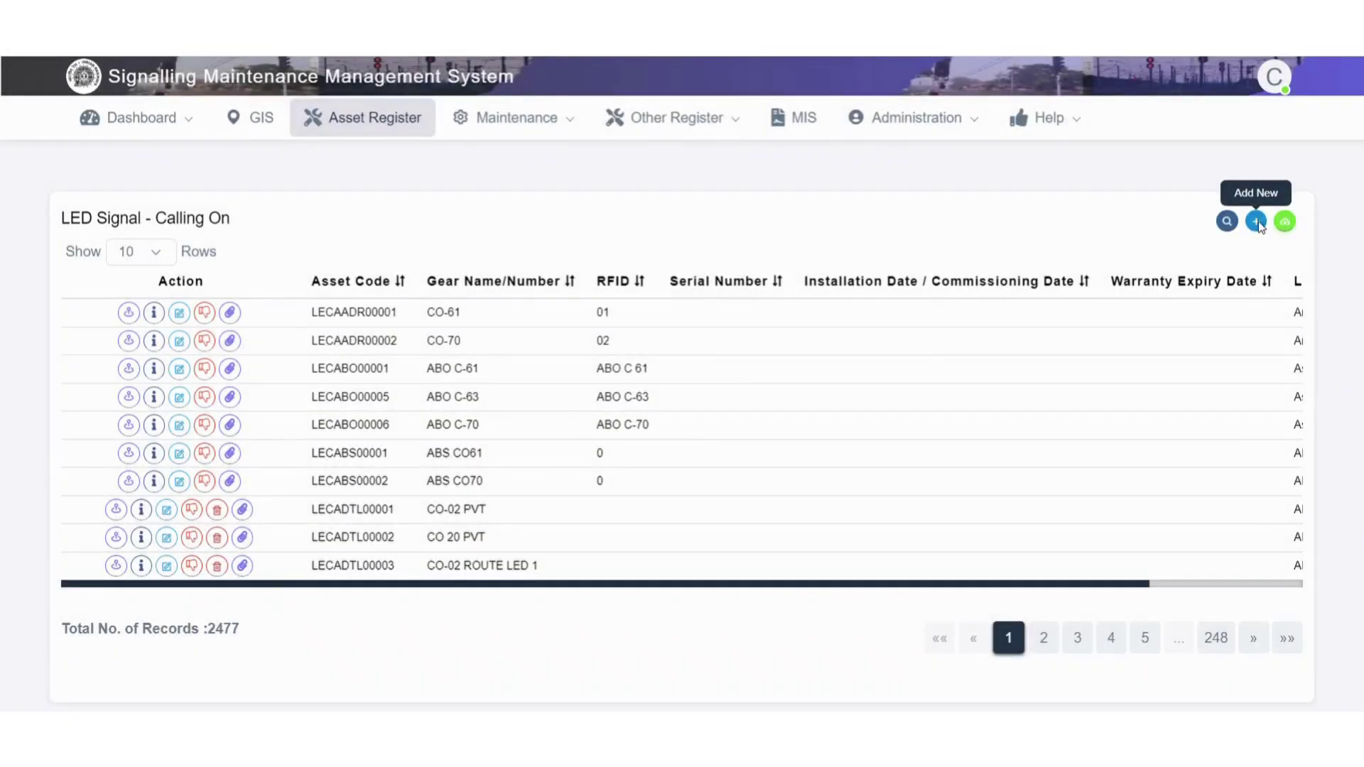
- Review the general, install location and component fields for adding an LED Signal - Calling On asset, and return to the list without saving
left_click(1255, 222)
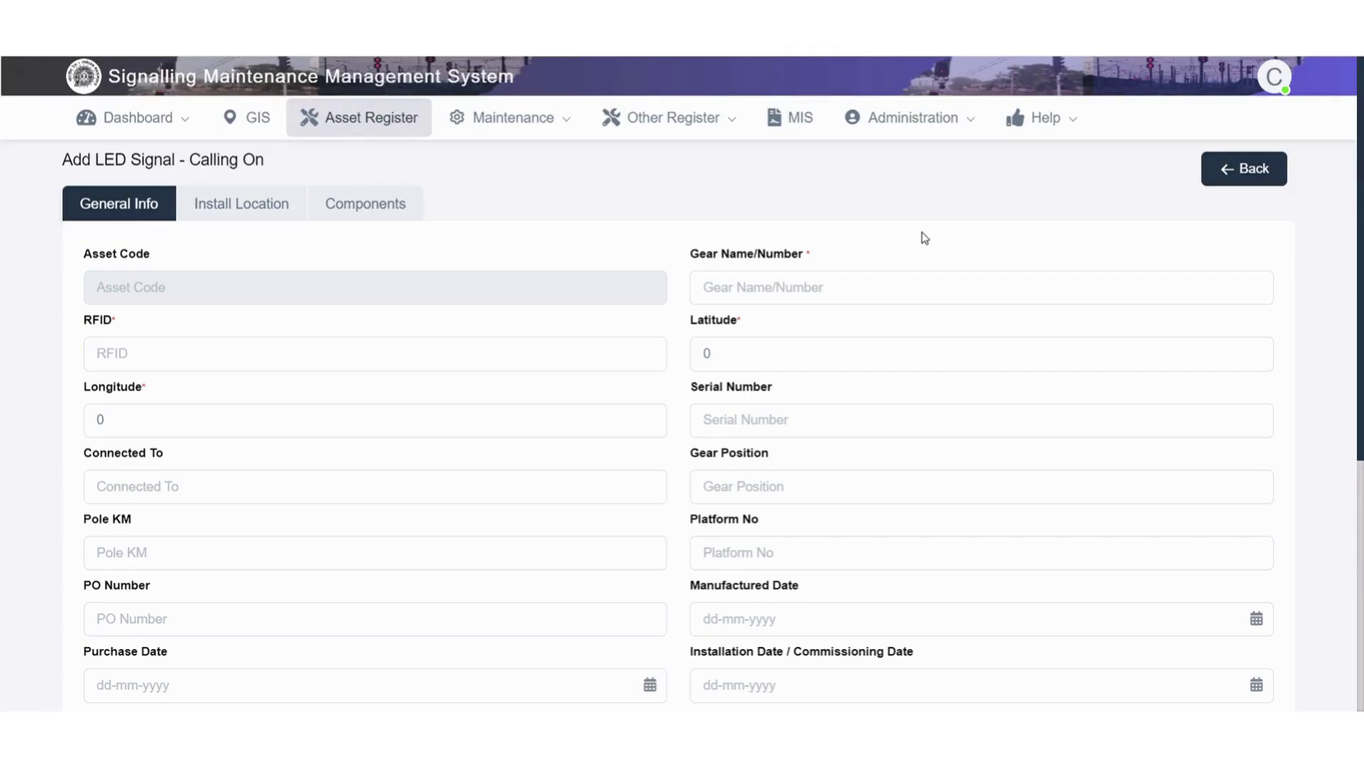
scroll(970, 317, "down", 5)
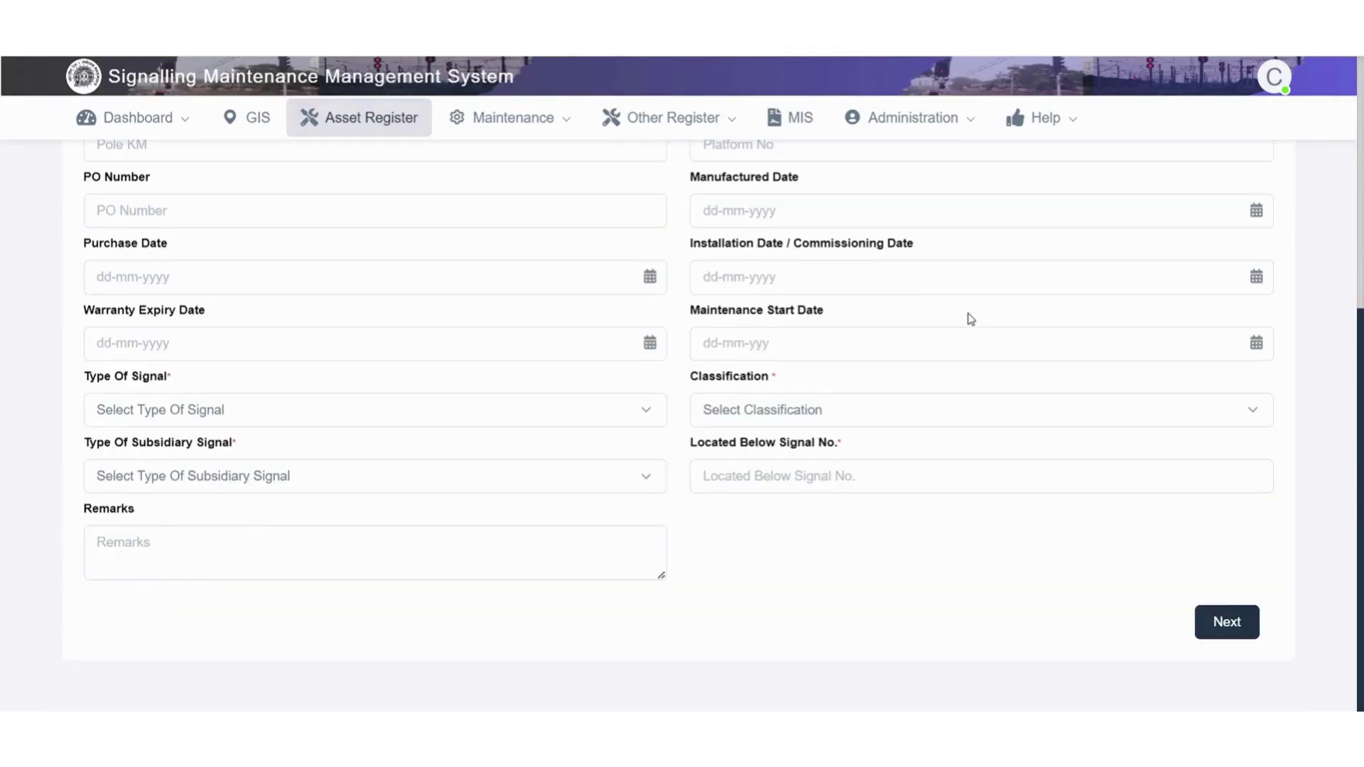
scroll(971, 319, "up", 6)
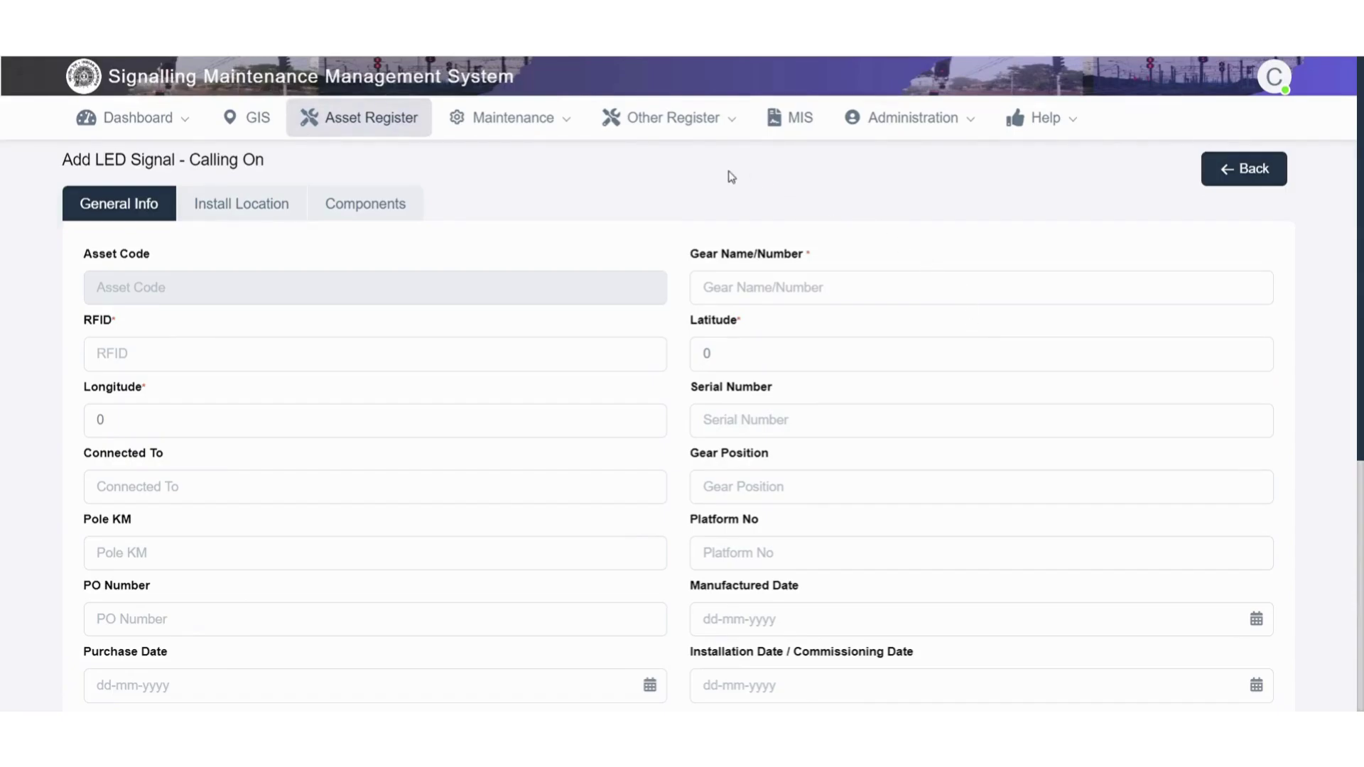
scroll(823, 211, "down", 5)
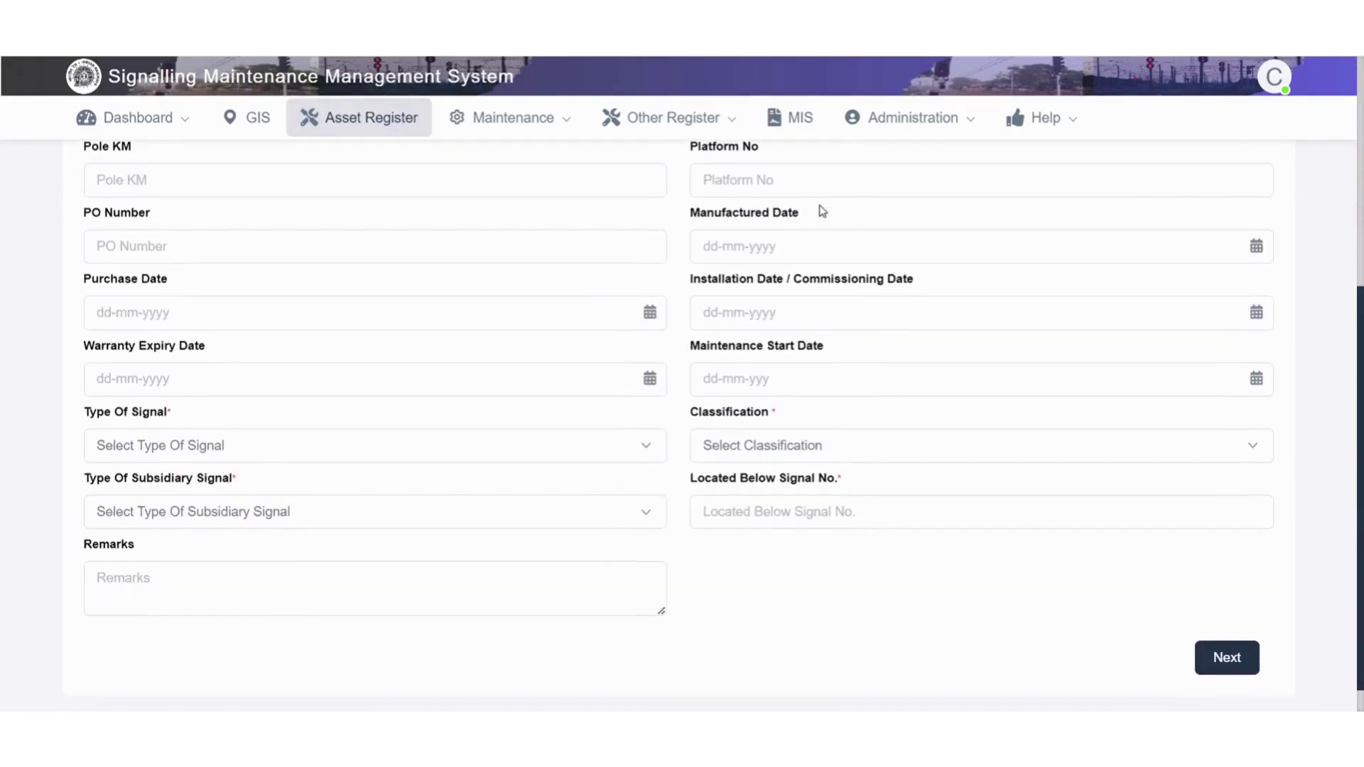
scroll(821, 211, "up", 3)
scroll(826, 211, "up", 3)
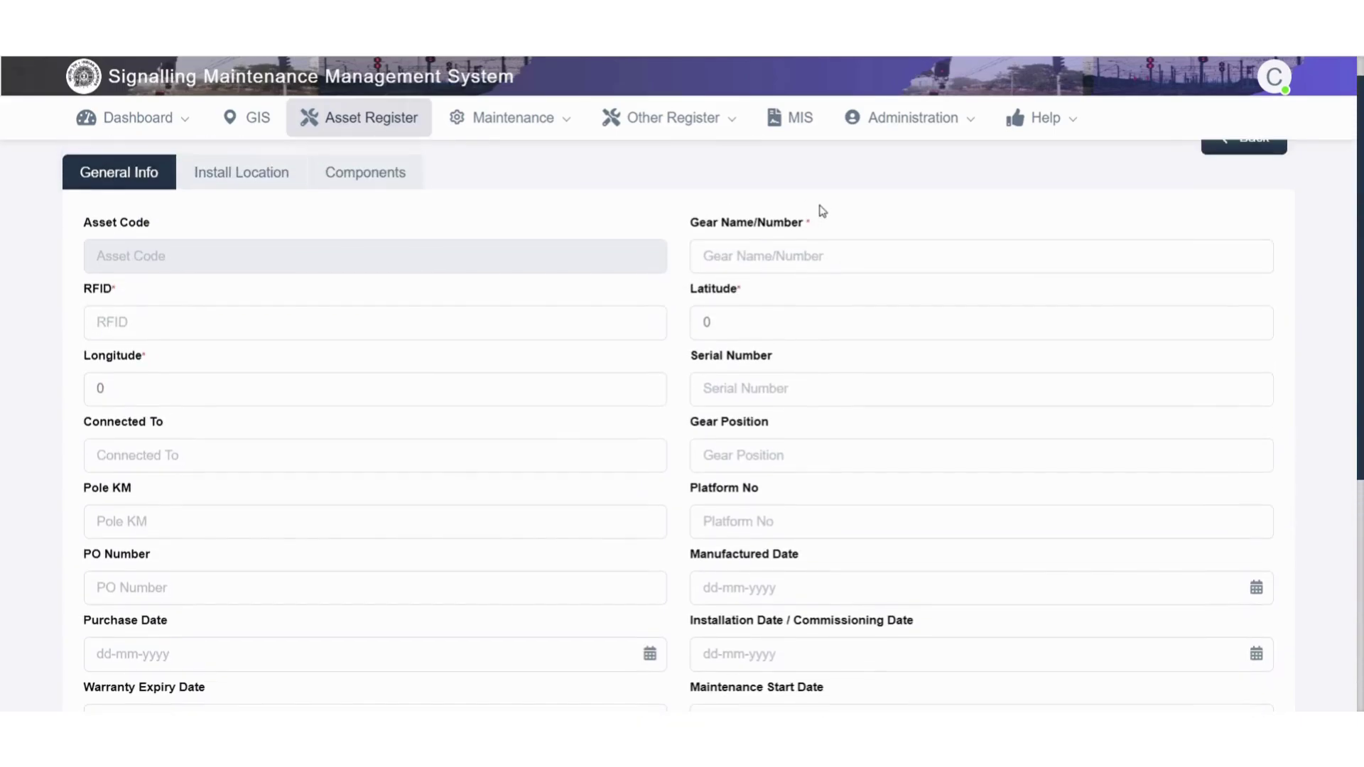
left_click(292, 203)
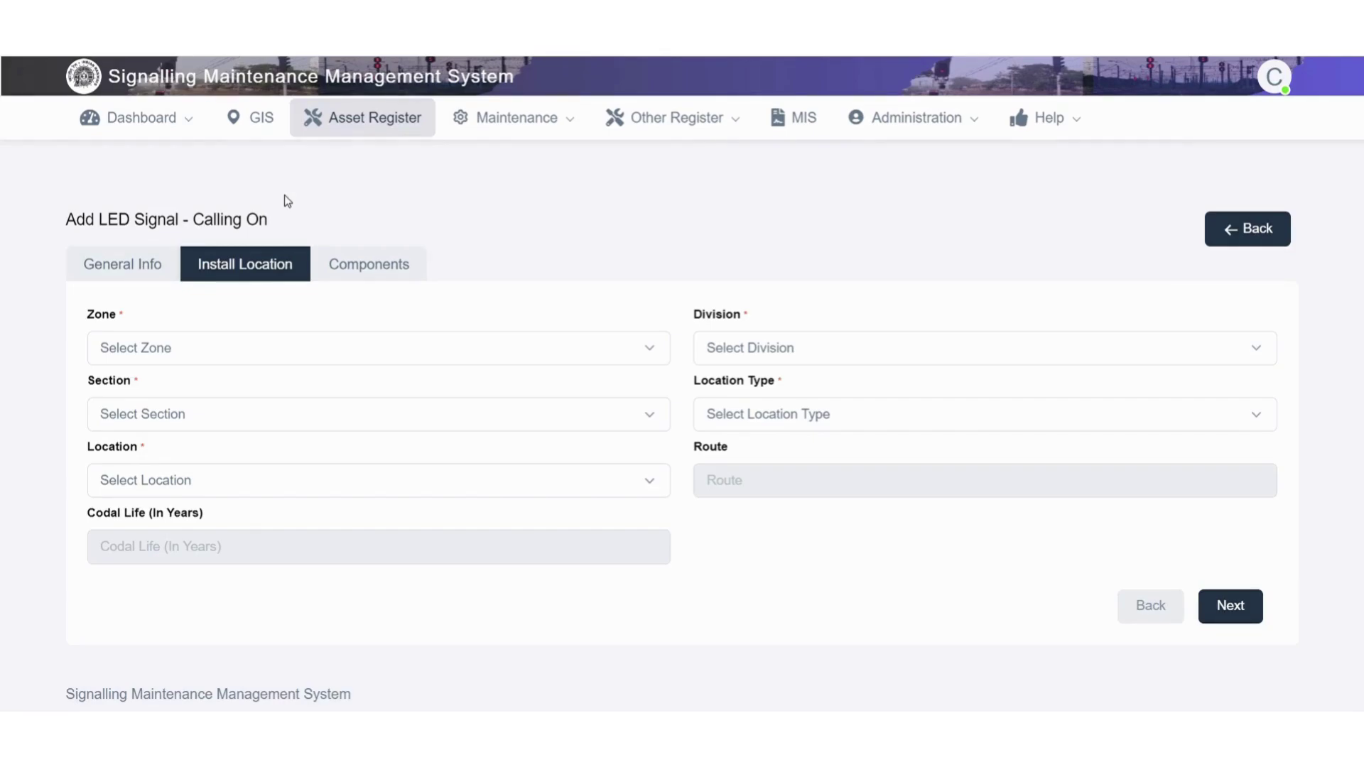
left_click(378, 265)
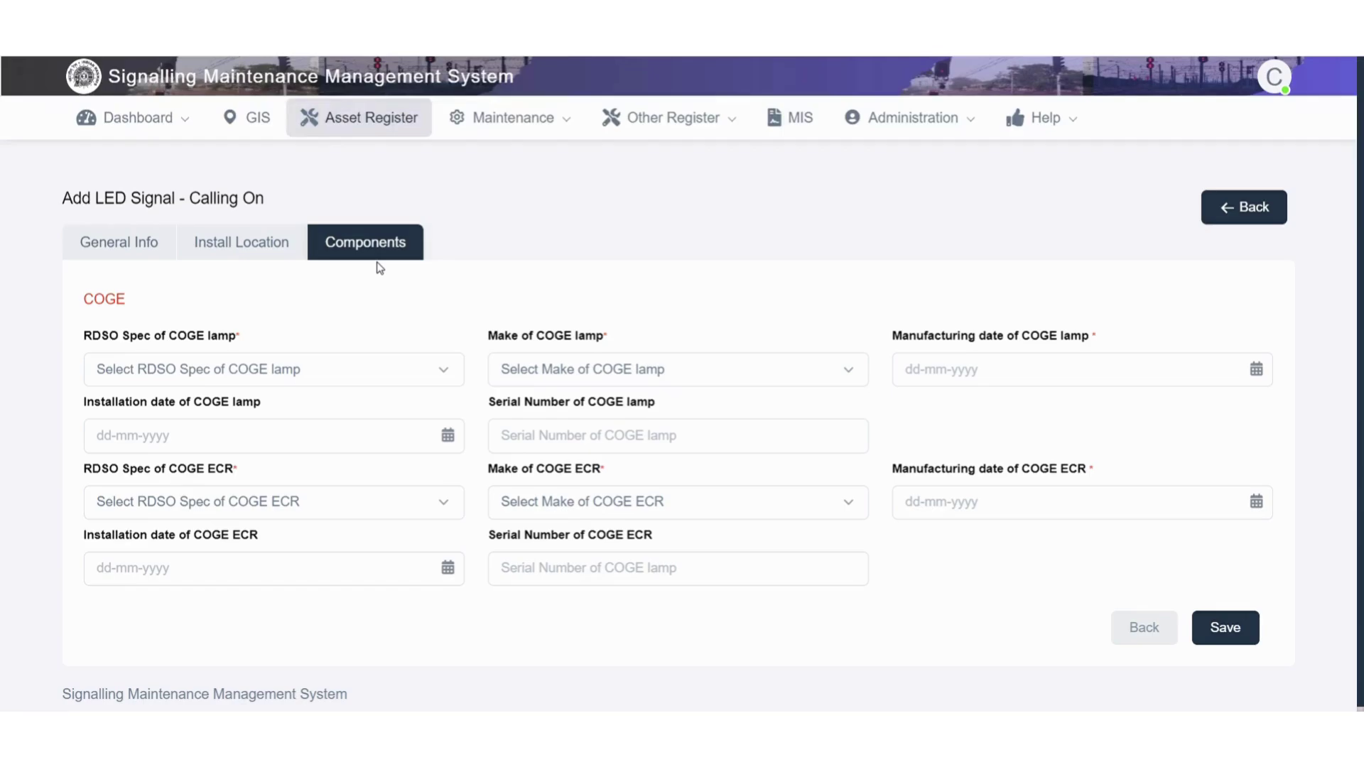
left_click(1267, 215)
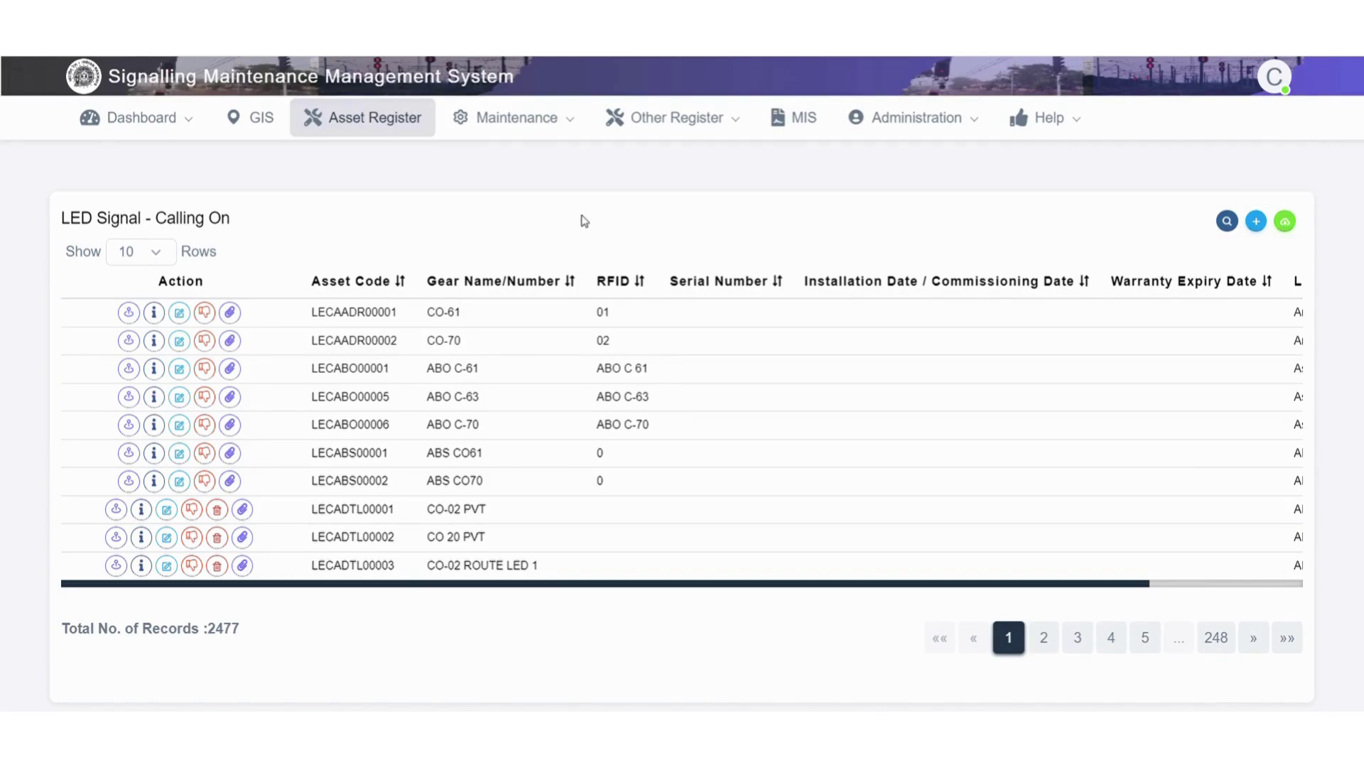
- Open the information view for asset LECADTL00001 and examine its basic and location information
left_click(117, 510)
left_click(142, 508)
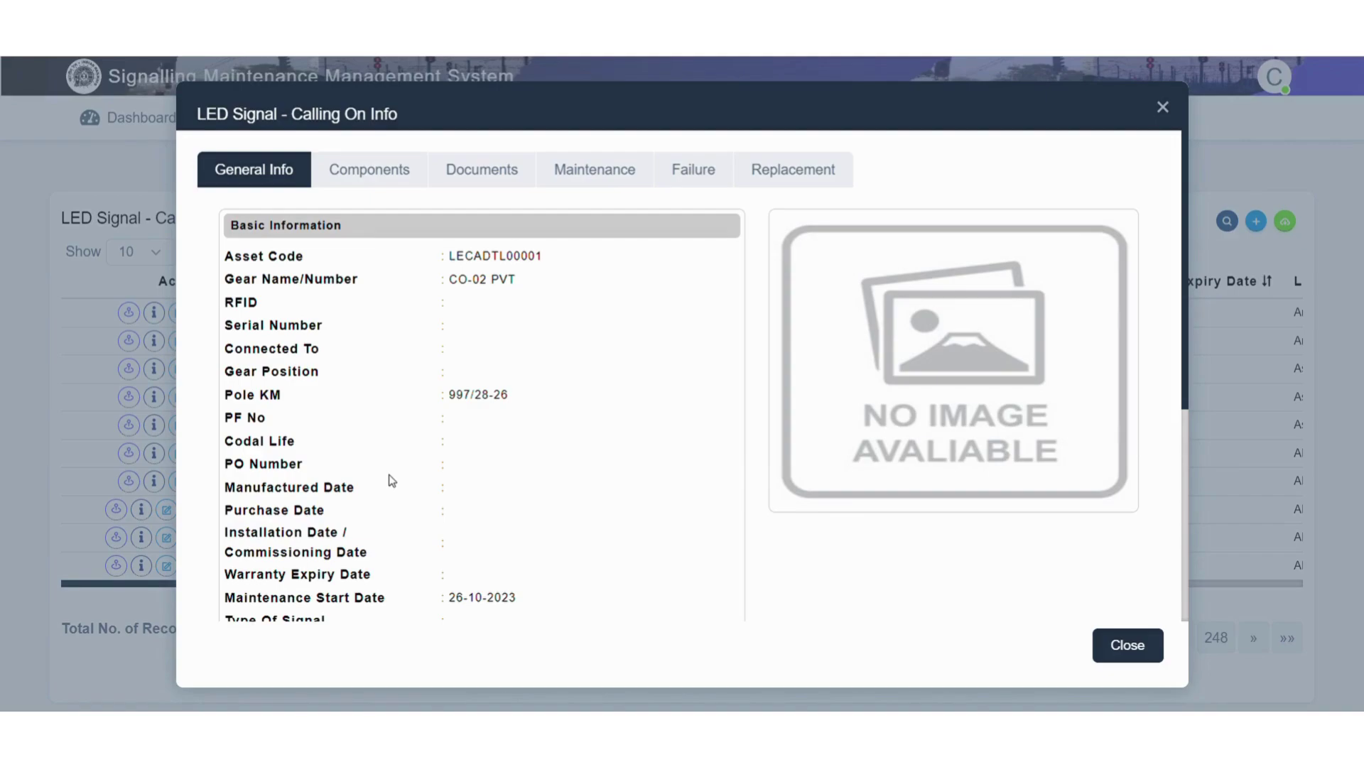
scroll(391, 481, "down", 1)
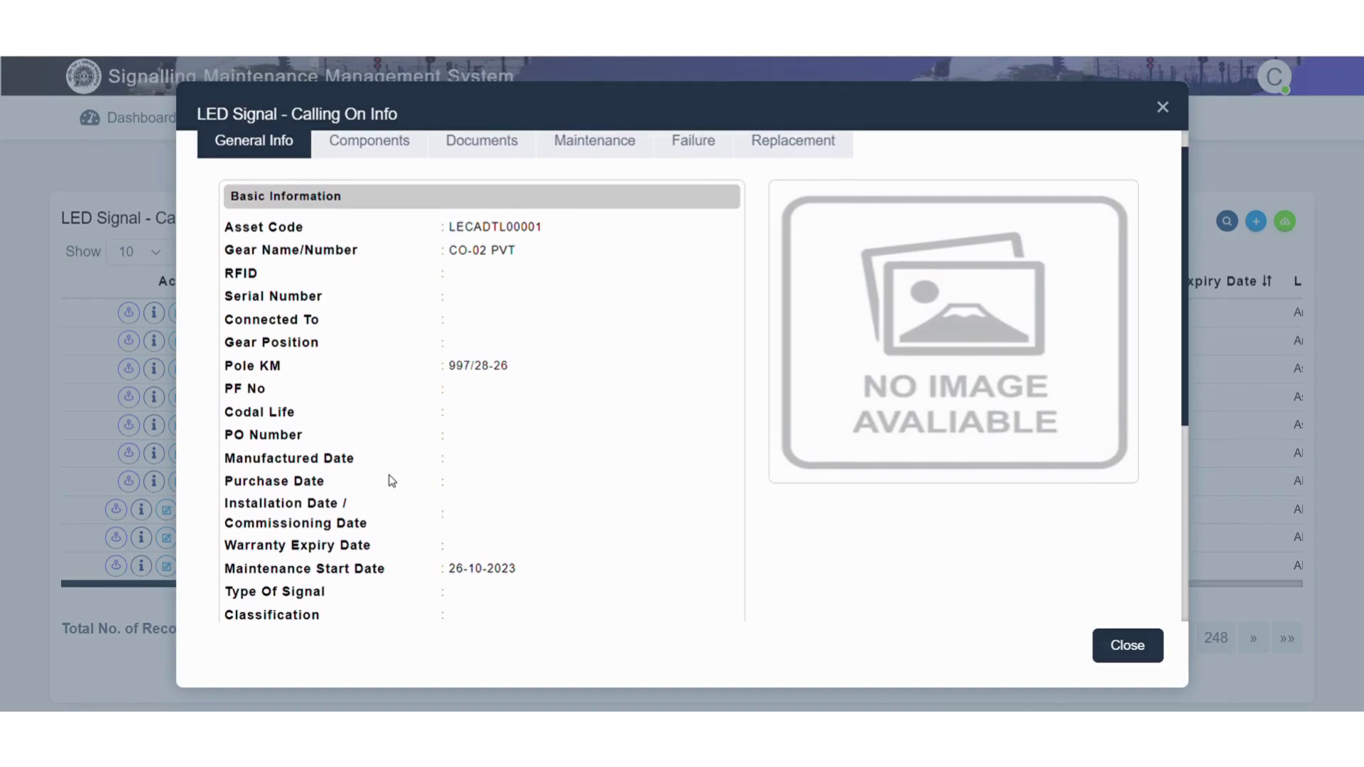
scroll(391, 481, "up", 1)
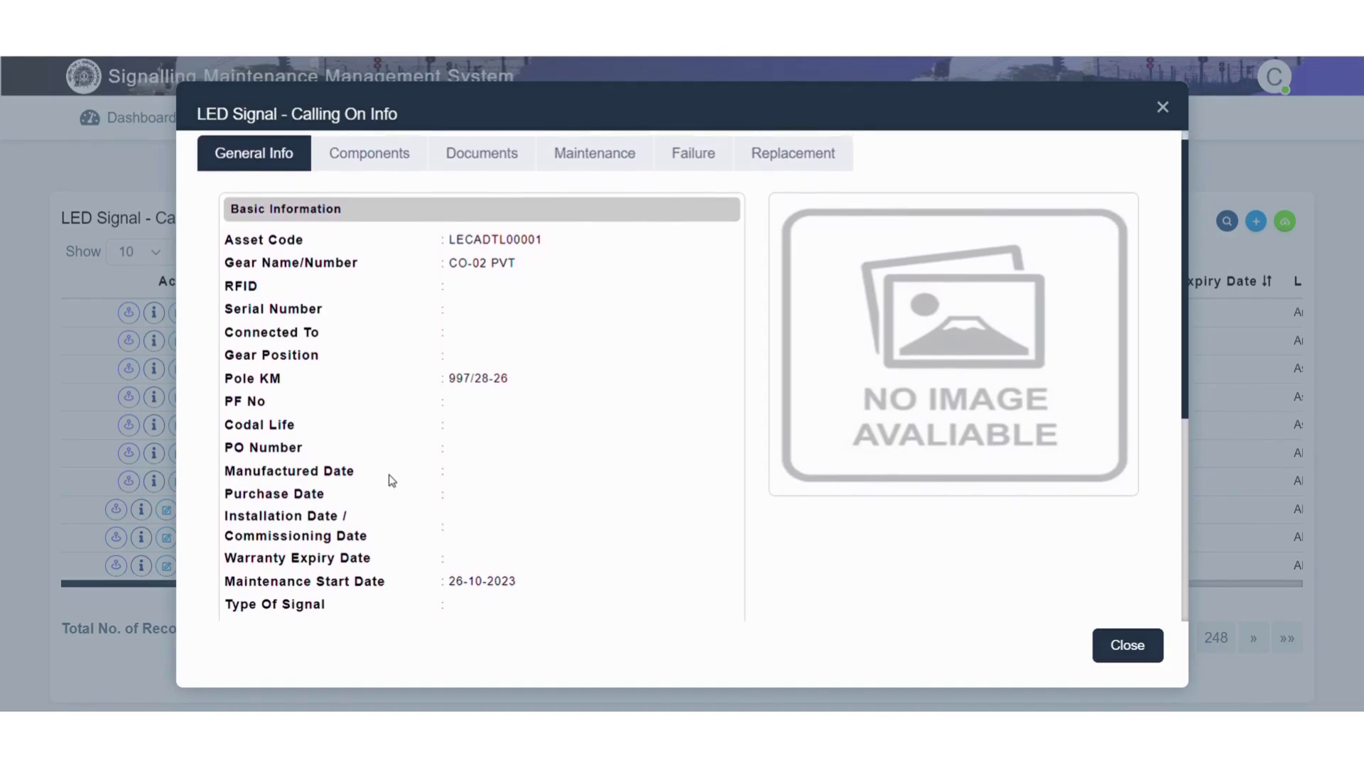
scroll(392, 481, "down", 3)
scroll(391, 481, "down", 2)
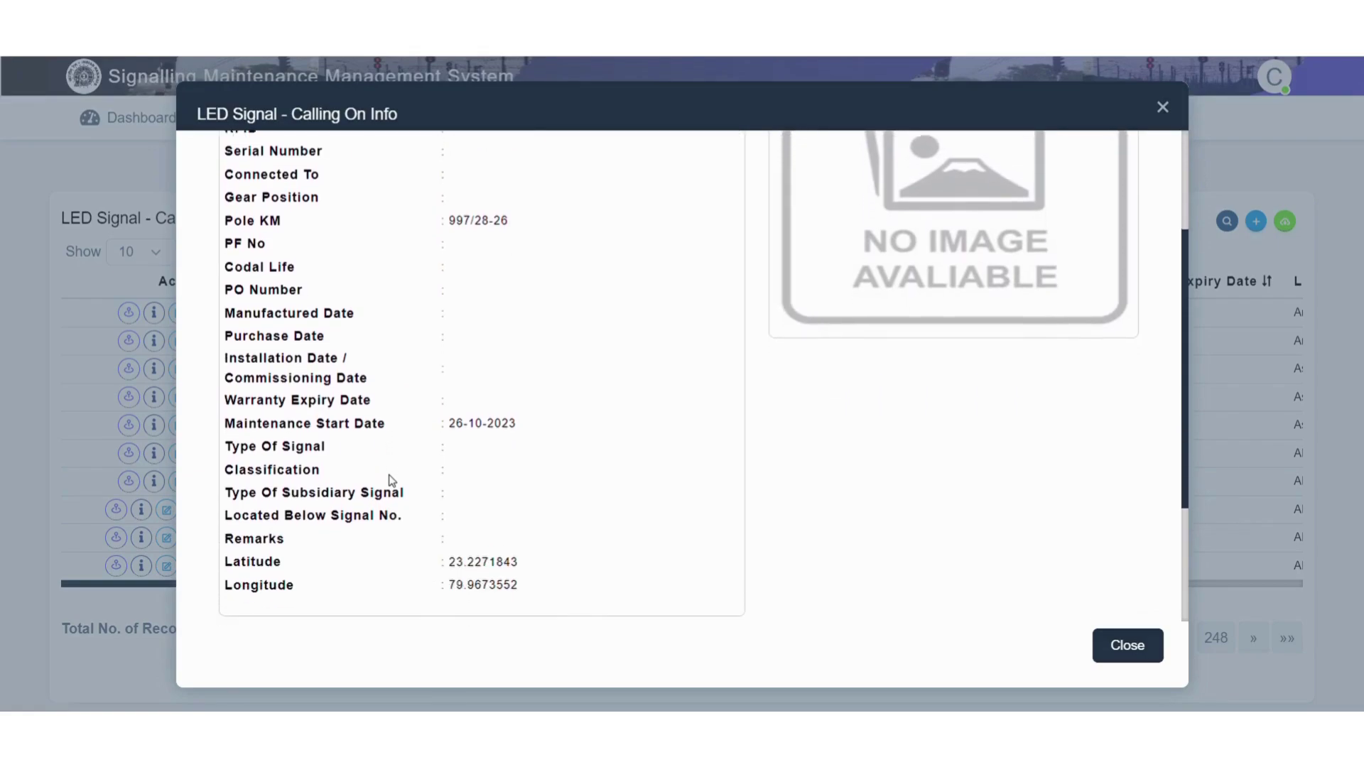
scroll(391, 481, "down", 2)
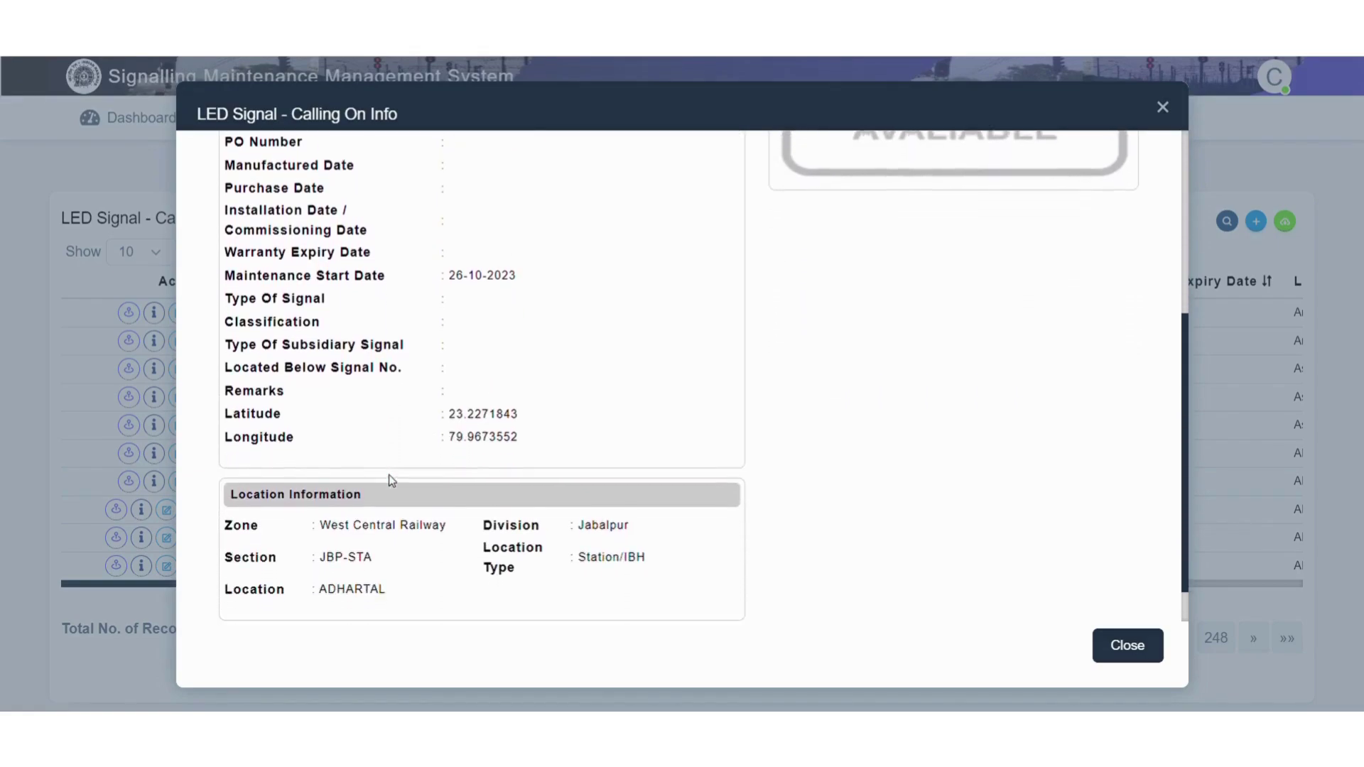
scroll(392, 481, "up", 1)
scroll(396, 481, "up", 6)
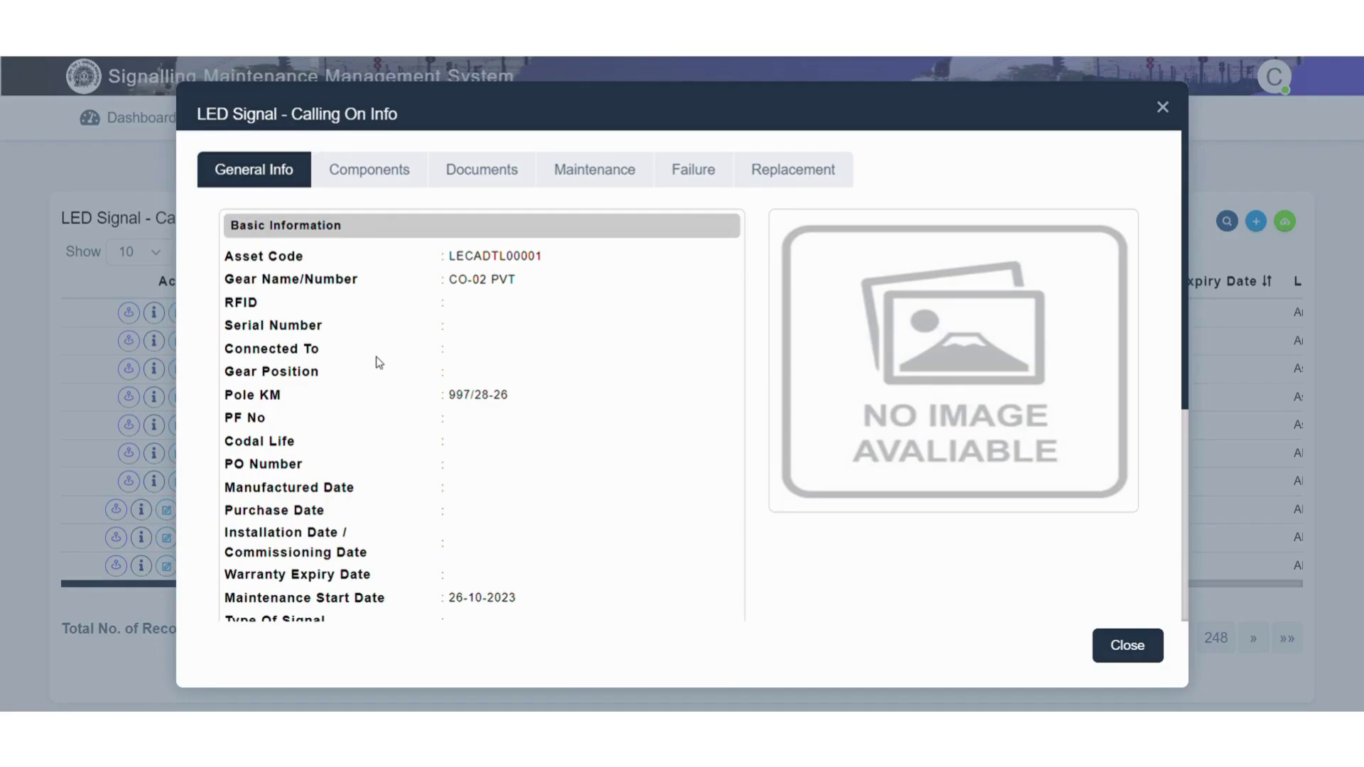
- Examine the components, documents, maintenance, failure and replacement records of asset LECADTL00001
left_click(379, 172)
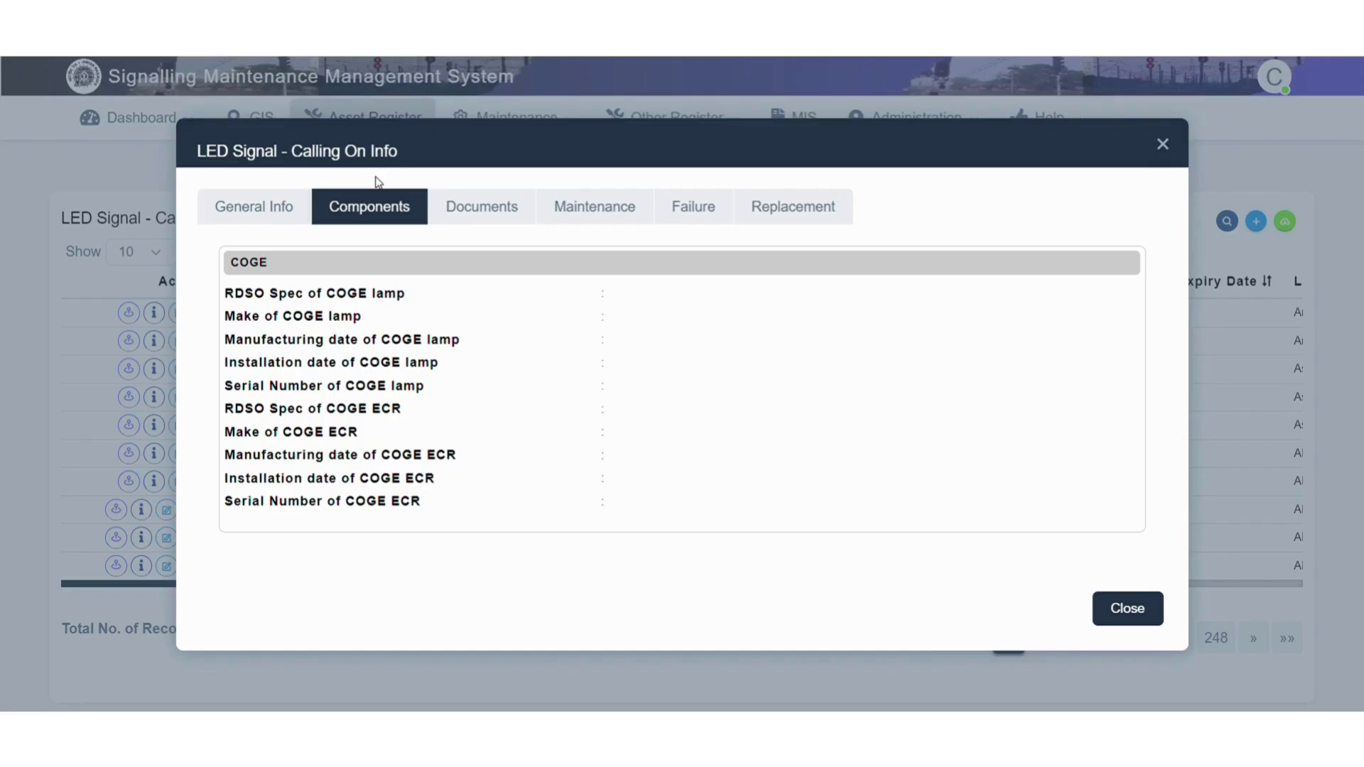
left_click(485, 208)
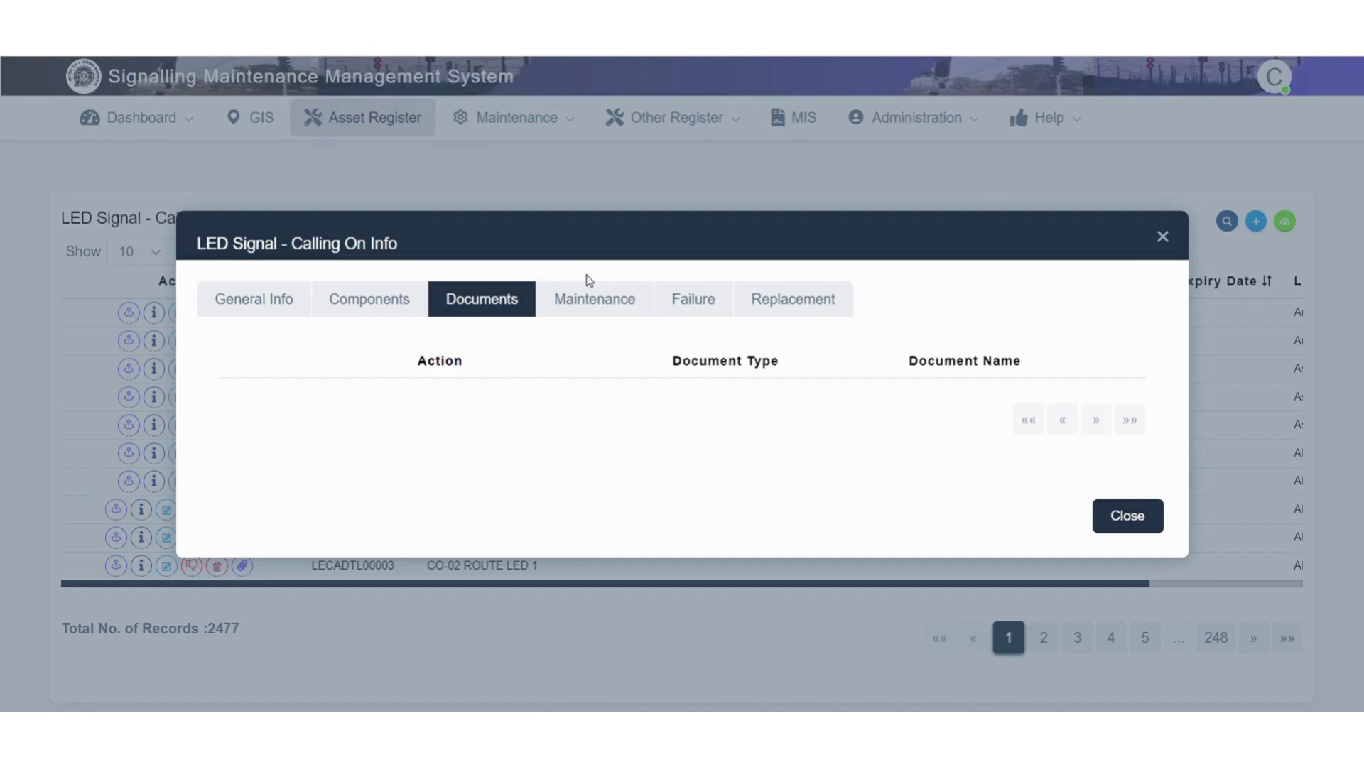
left_click(594, 299)
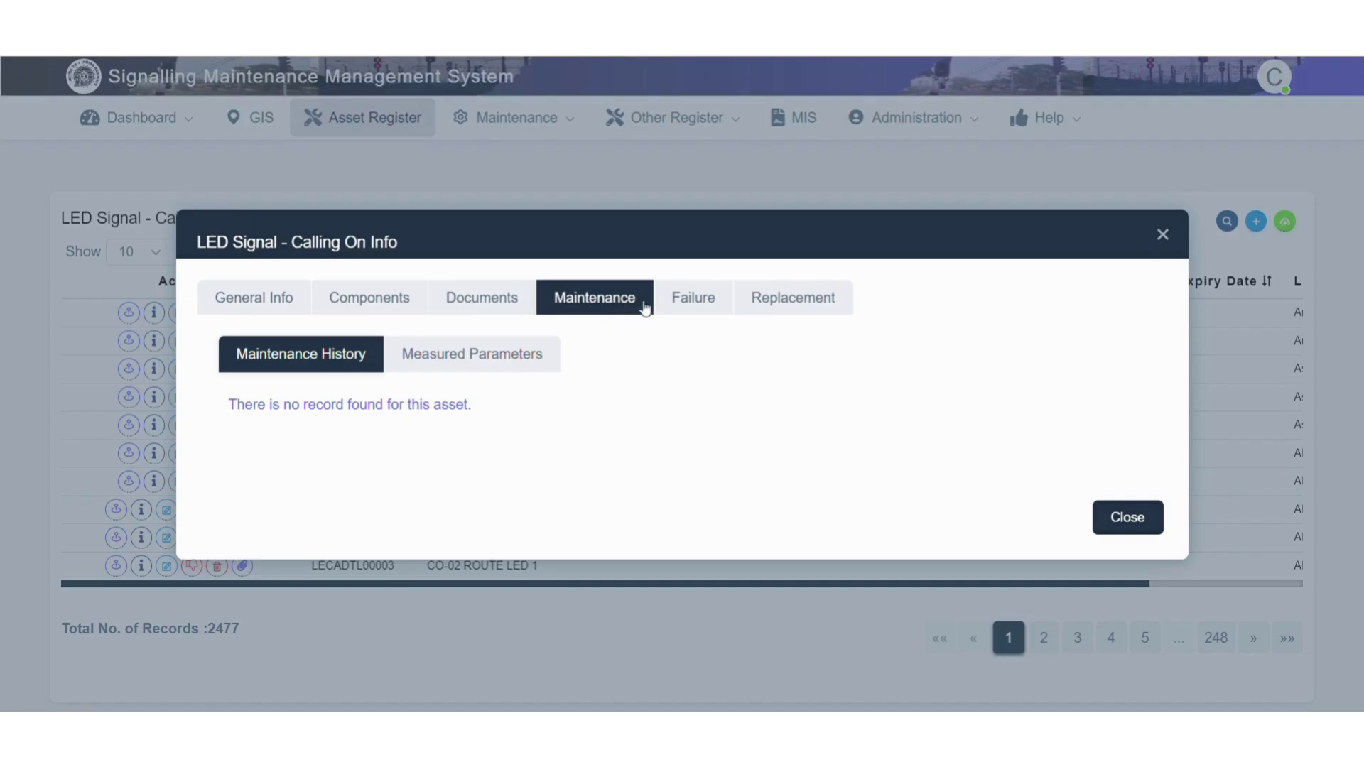
left_click(692, 311)
left_click(696, 305)
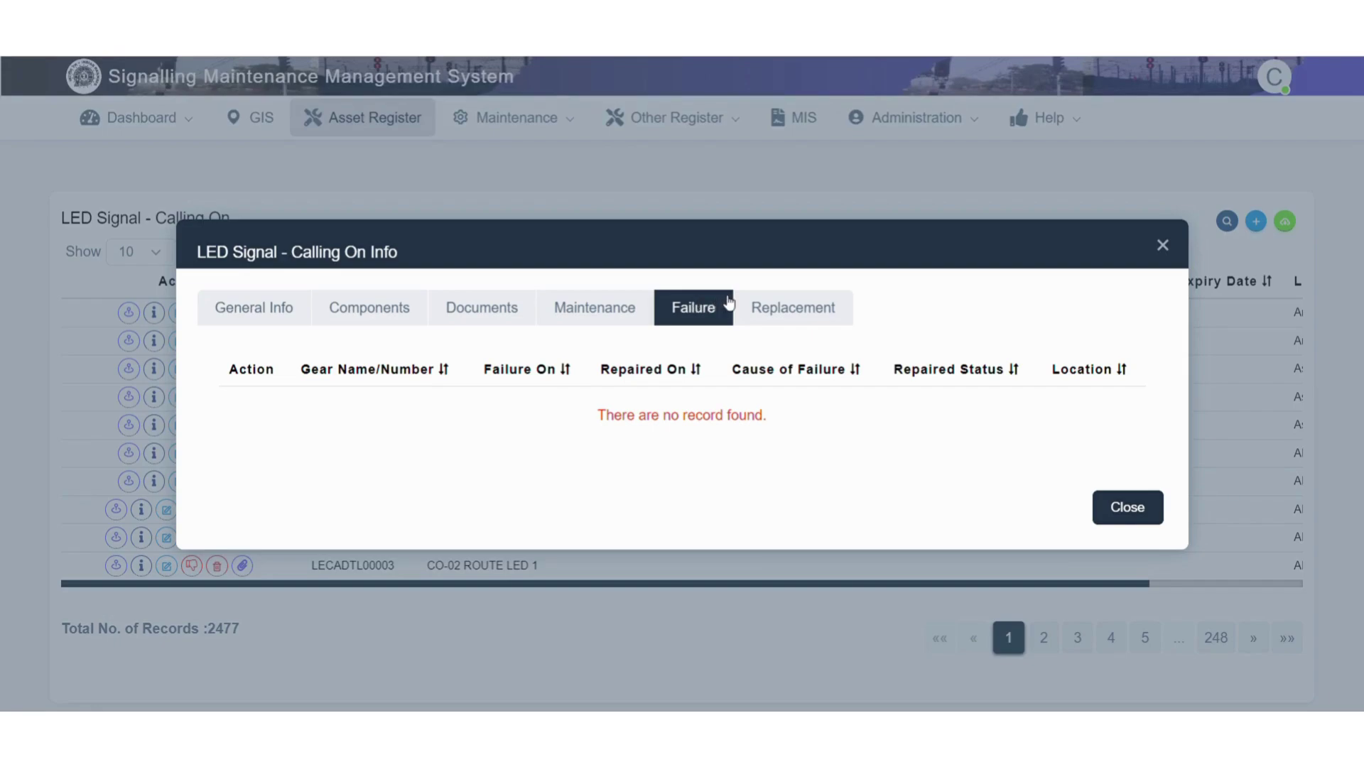
left_click(787, 305)
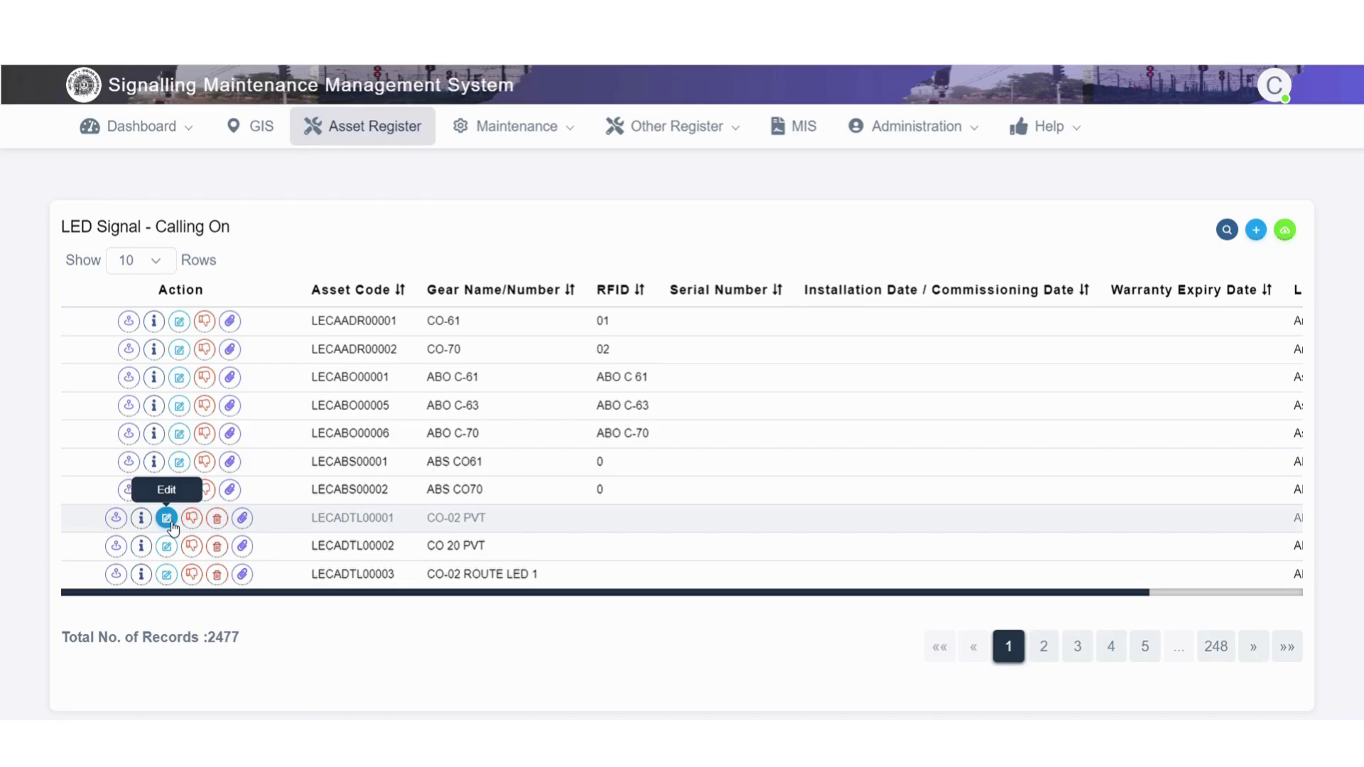
- Open asset LECADTL00001 for editing and review its general information fields from the asset code through the remarks
left_click(168, 519)
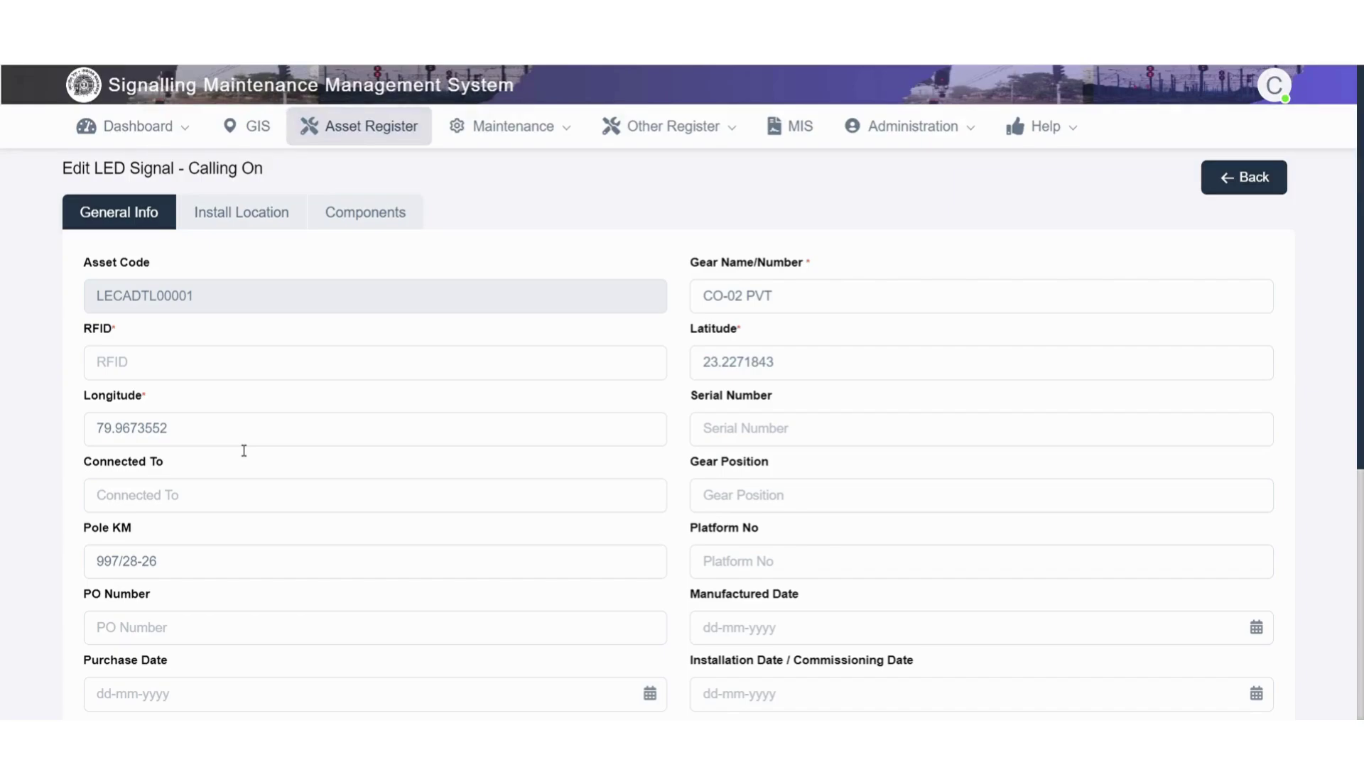
scroll(243, 450, "down", 2)
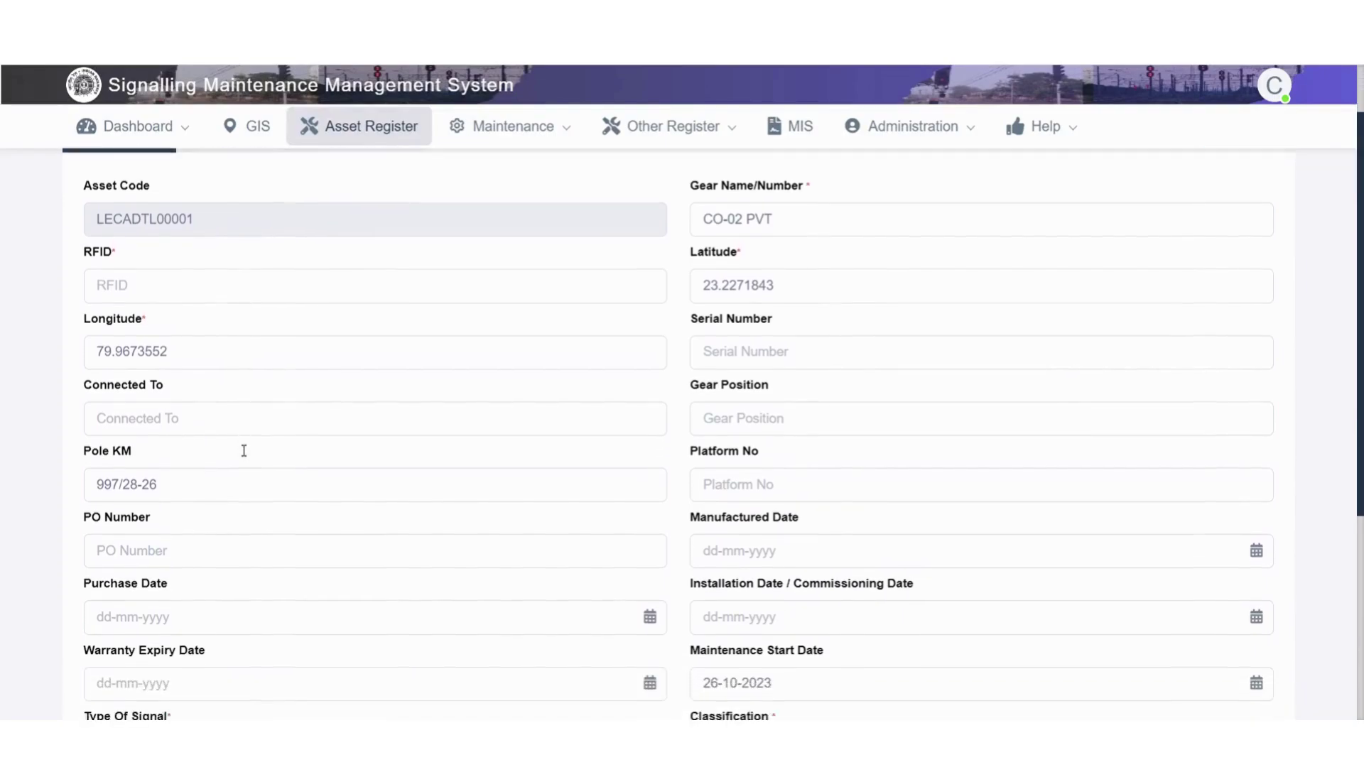
scroll(240, 451, "down", 3)
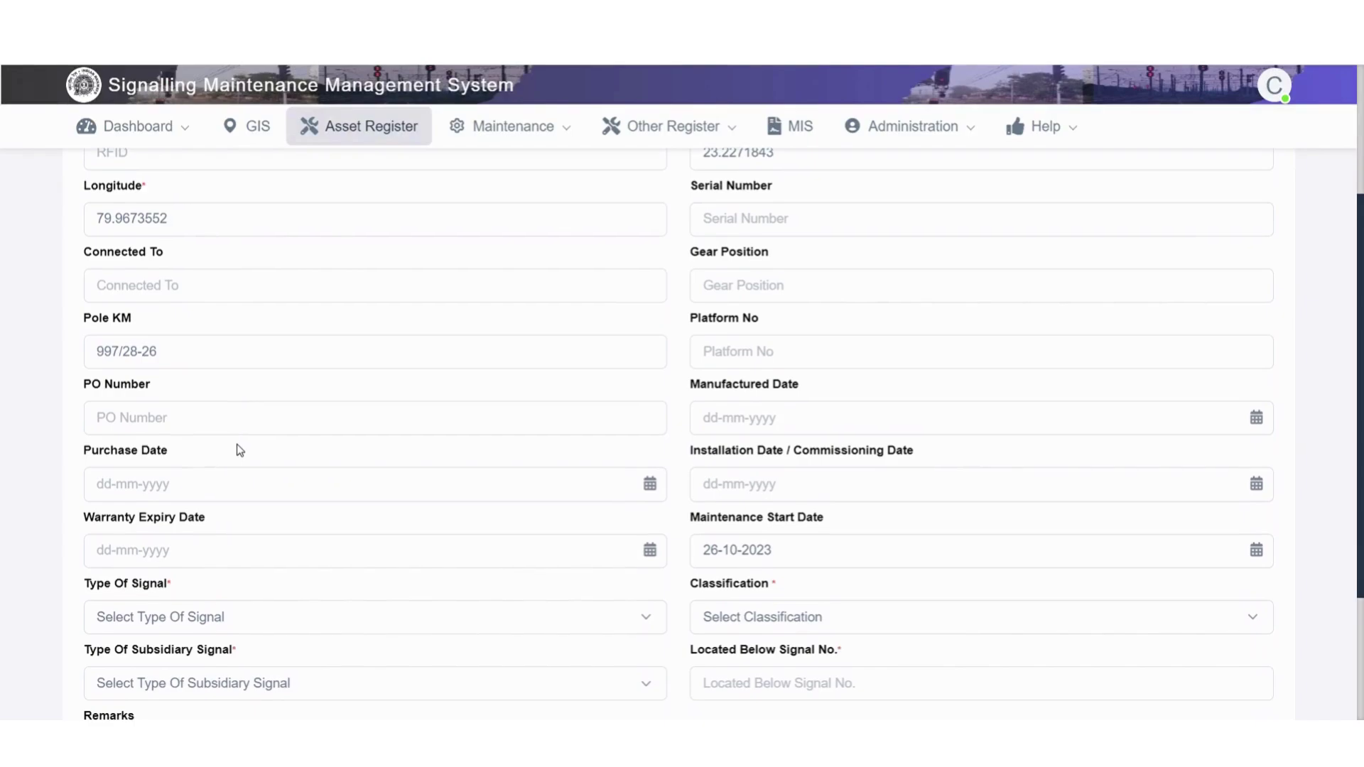
scroll(240, 451, "down", 3)
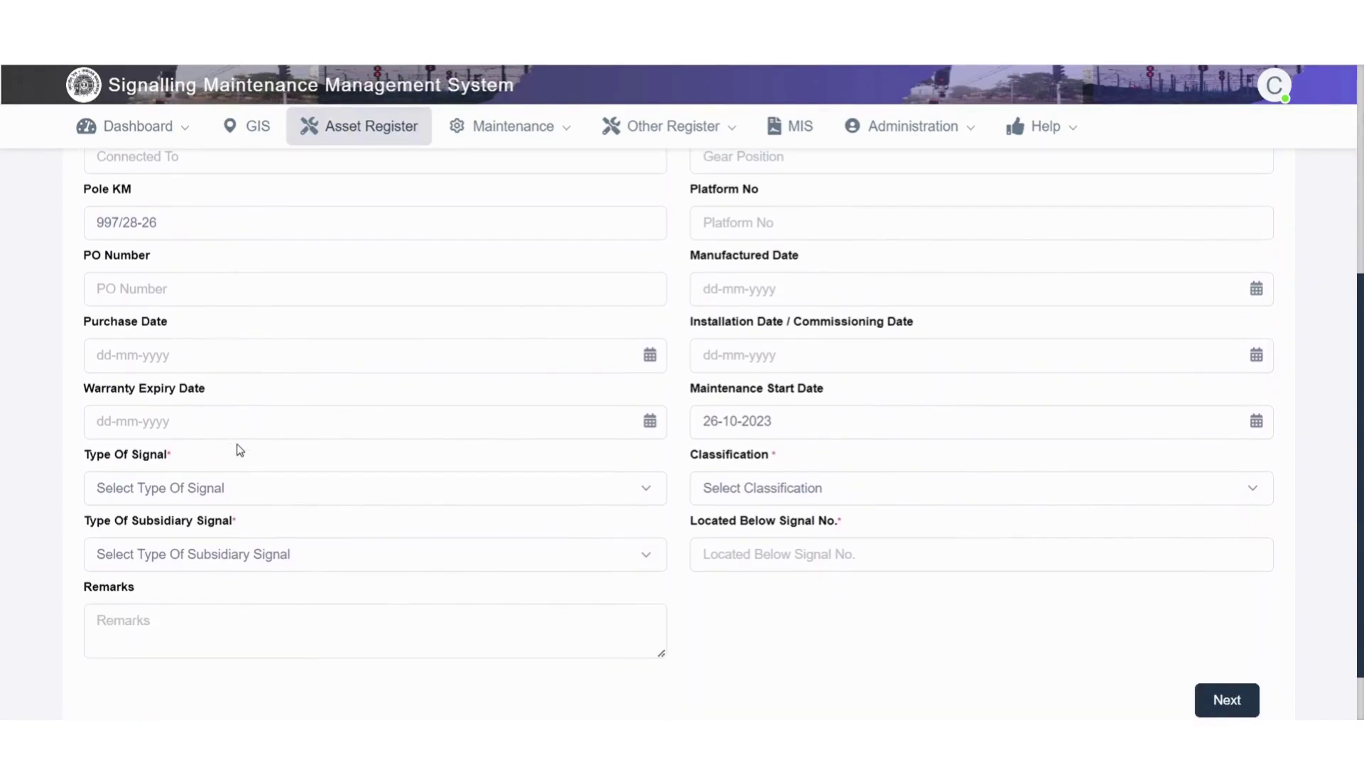
scroll(240, 450, "down", 1)
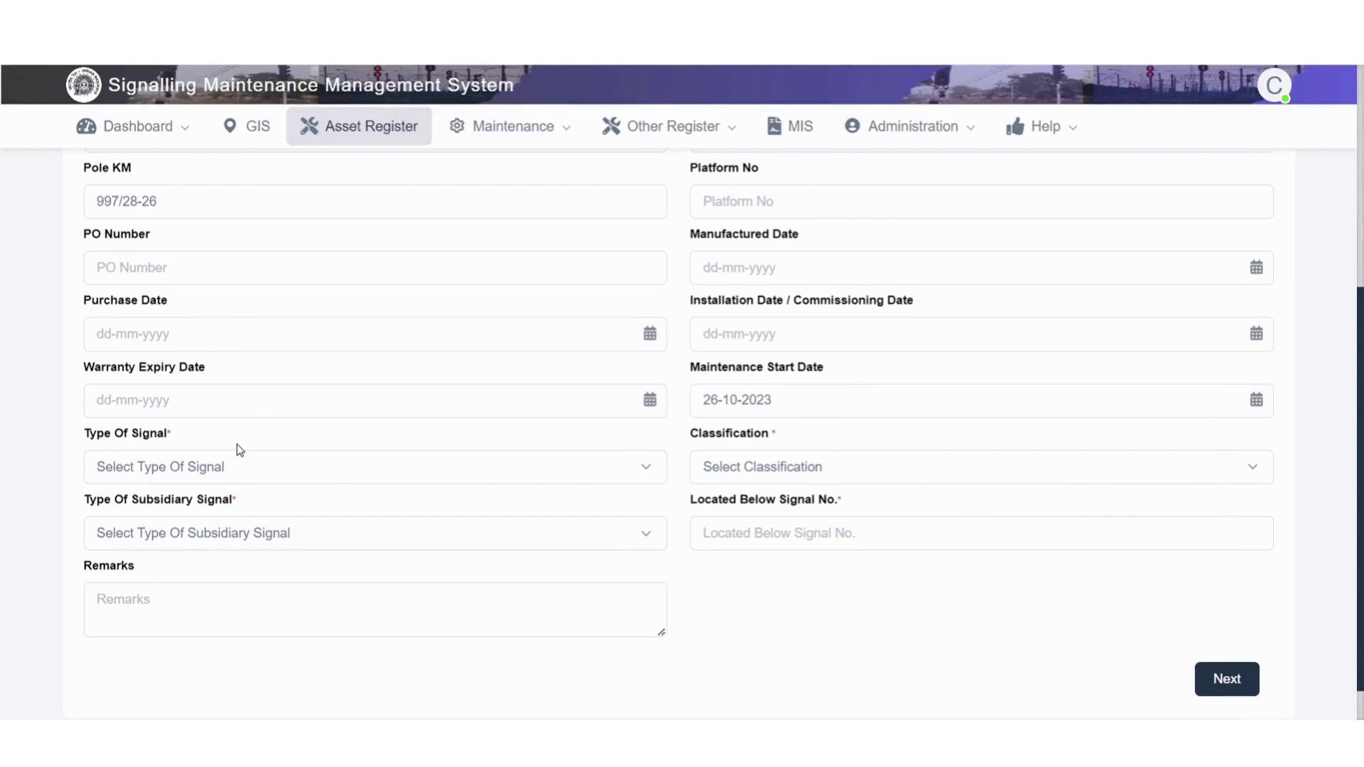
scroll(240, 450, "up", 10)
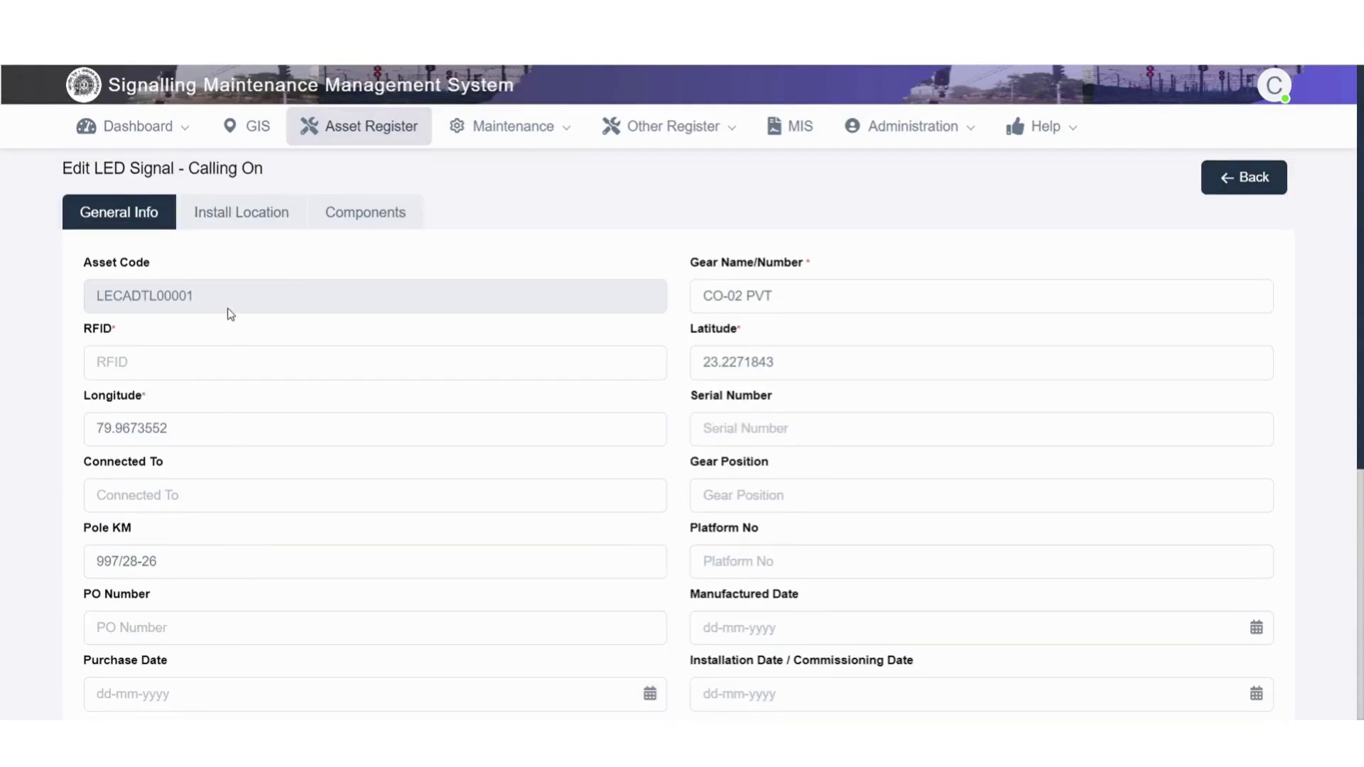
- Review the install location and COGE component fields of asset LECADTL00001, and return to the list without saving
left_click(245, 222)
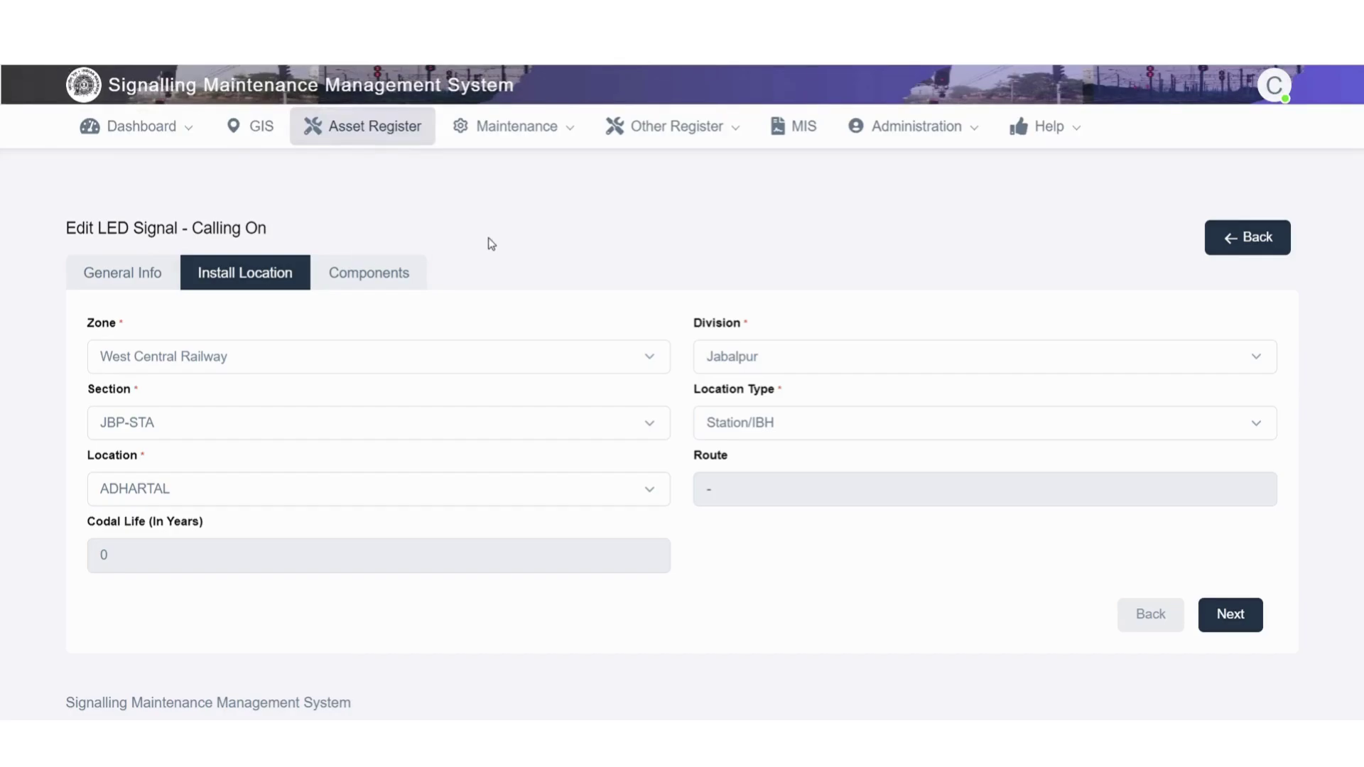
left_click(383, 271)
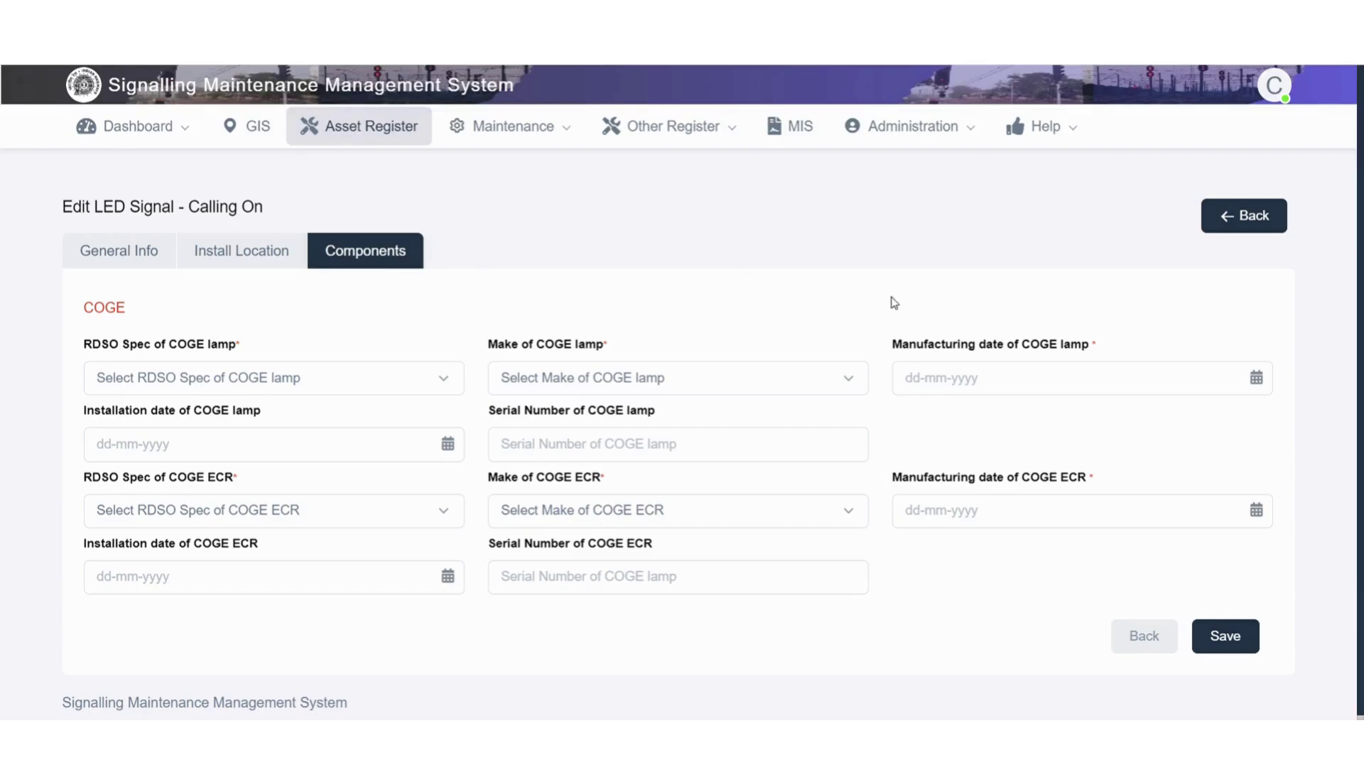
left_click(1244, 226)
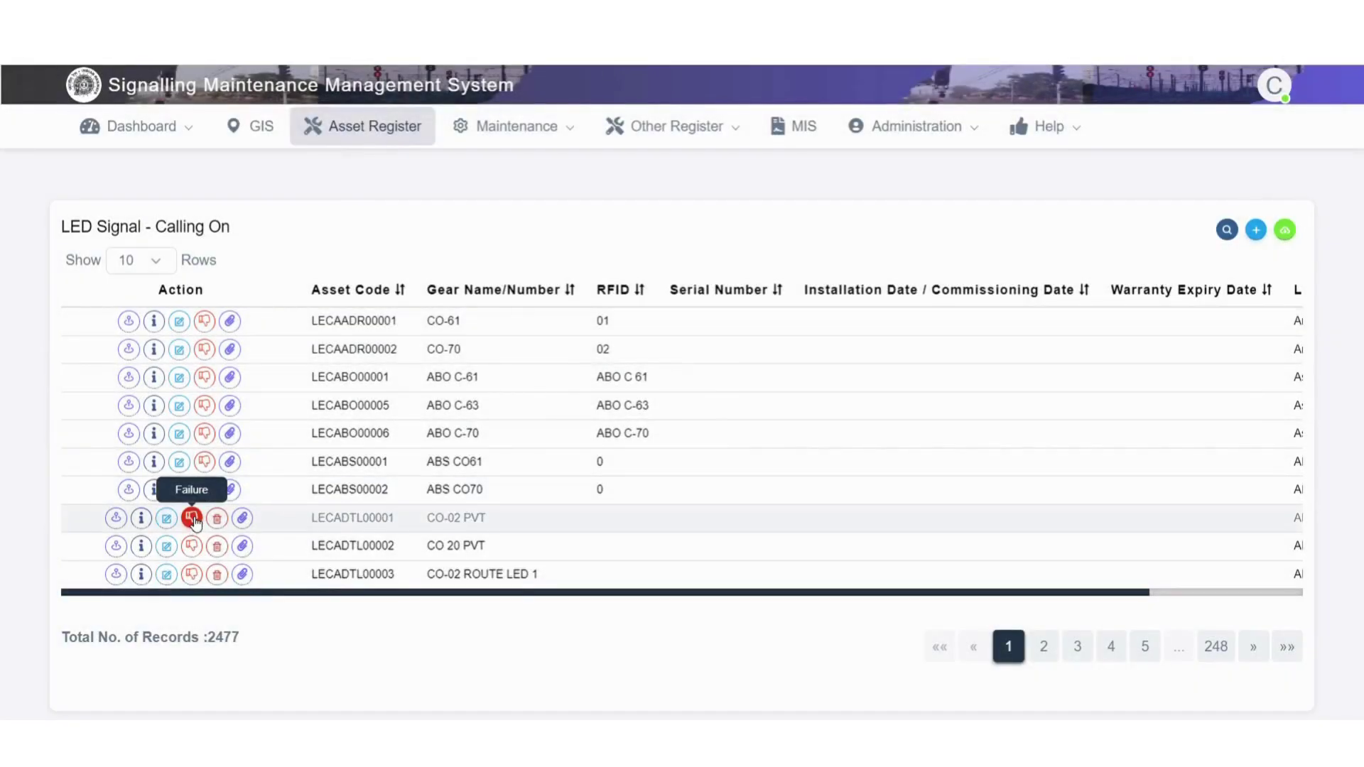
- Open a failure entry for asset LECADTL00001, review its gear, rectification, affected gear and detained train fields, and leave without saving
left_click(192, 519)
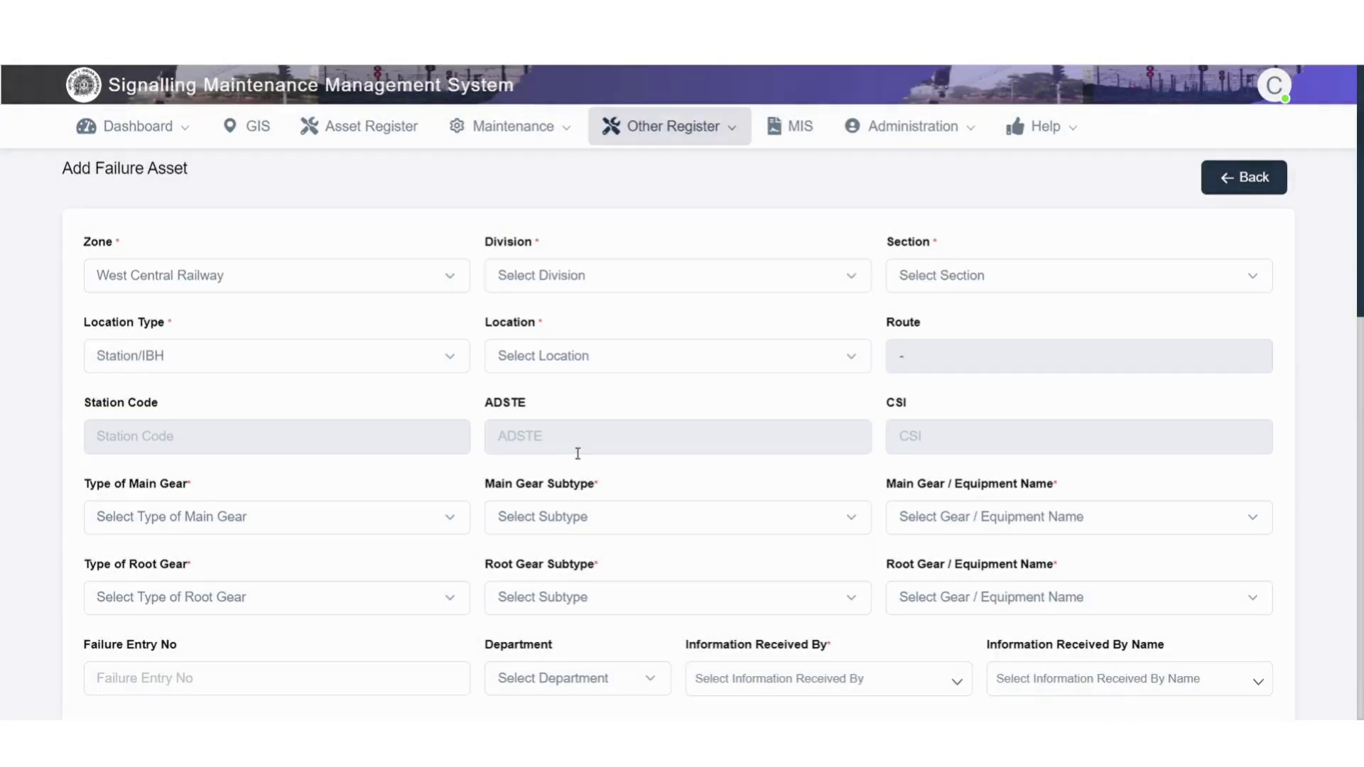
scroll(635, 458, "down", 3)
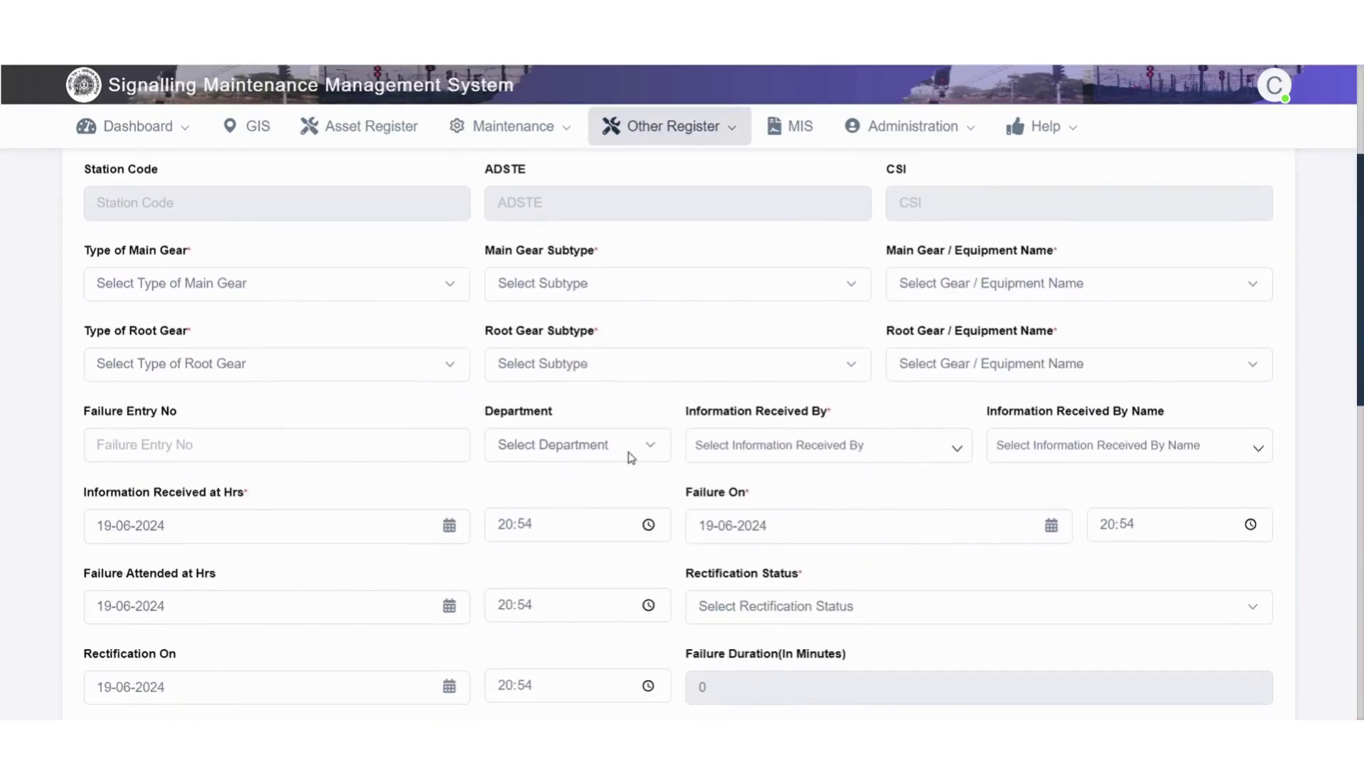
scroll(632, 458, "down", 3)
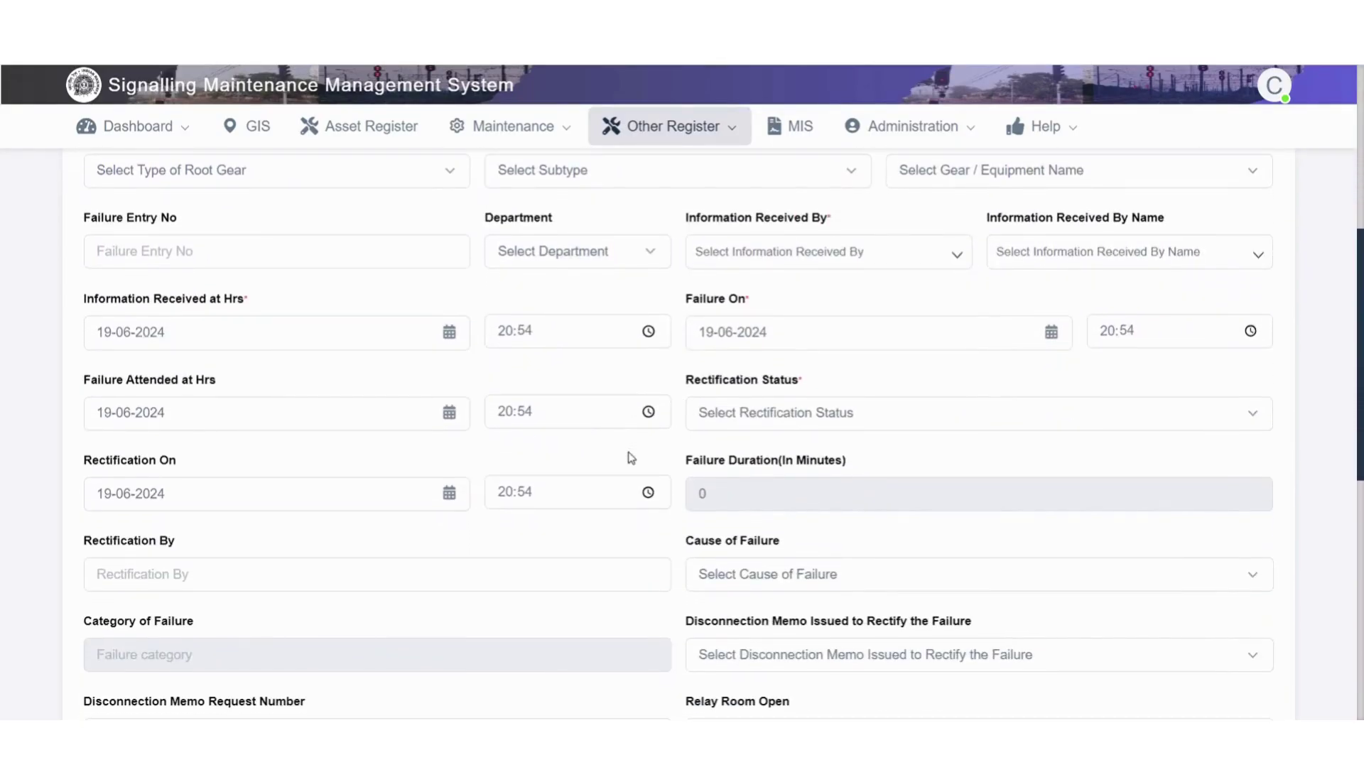
scroll(630, 458, "down", 6)
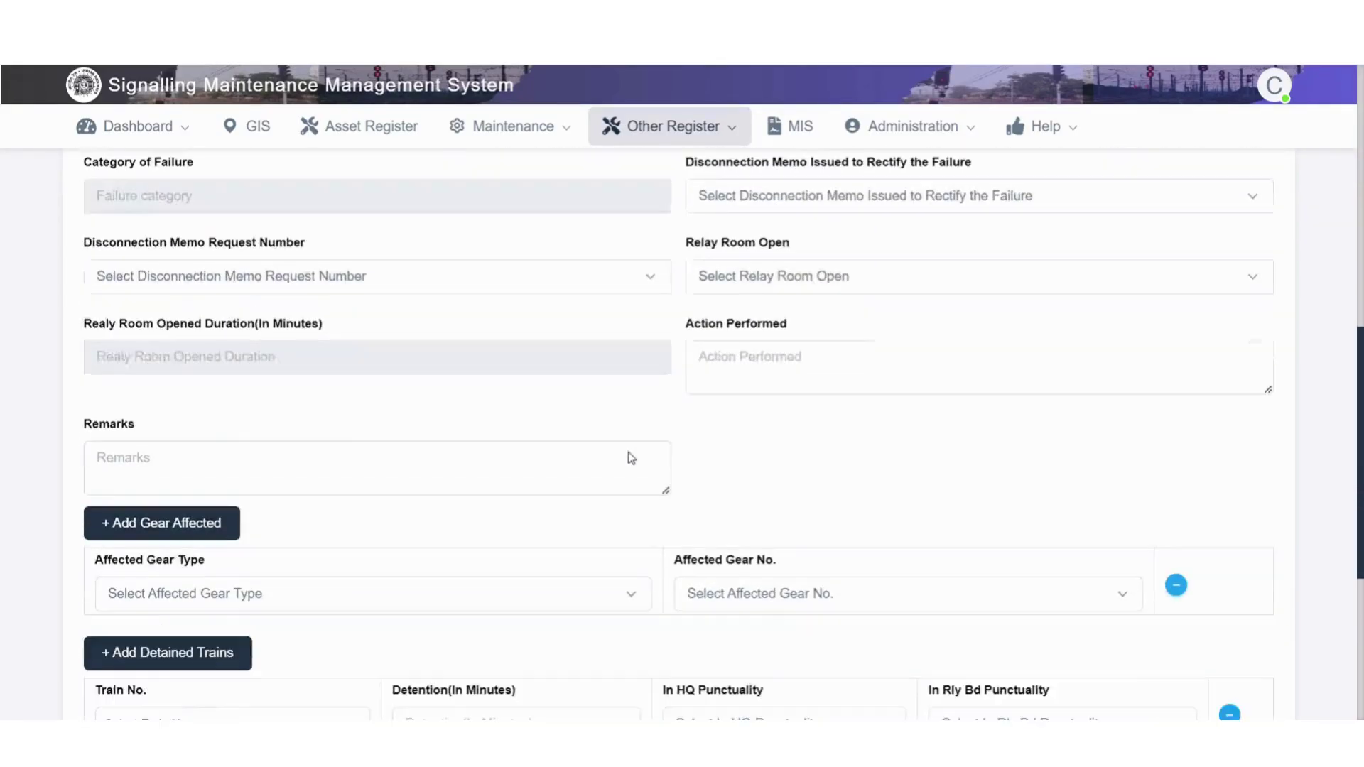
scroll(627, 452, "down", 1)
scroll(628, 452, "up", 20)
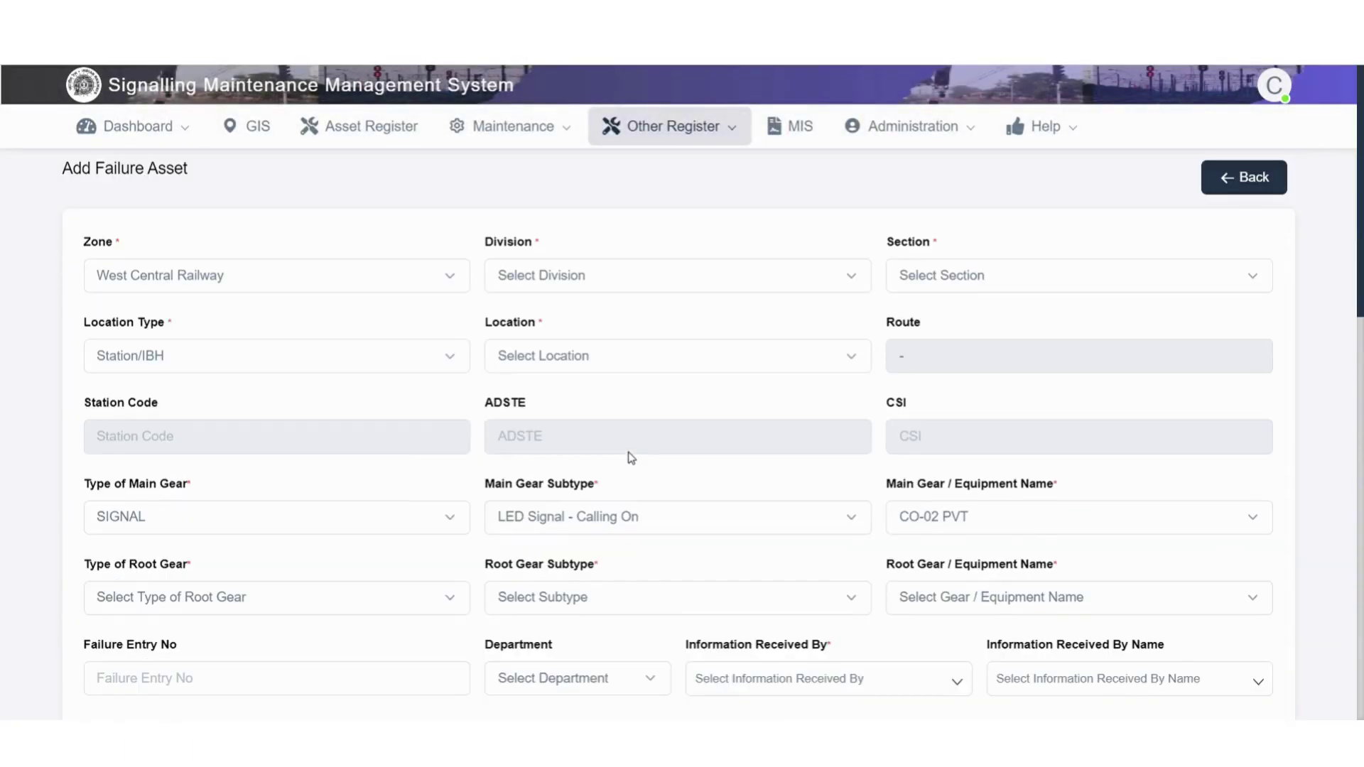
left_click(1240, 177)
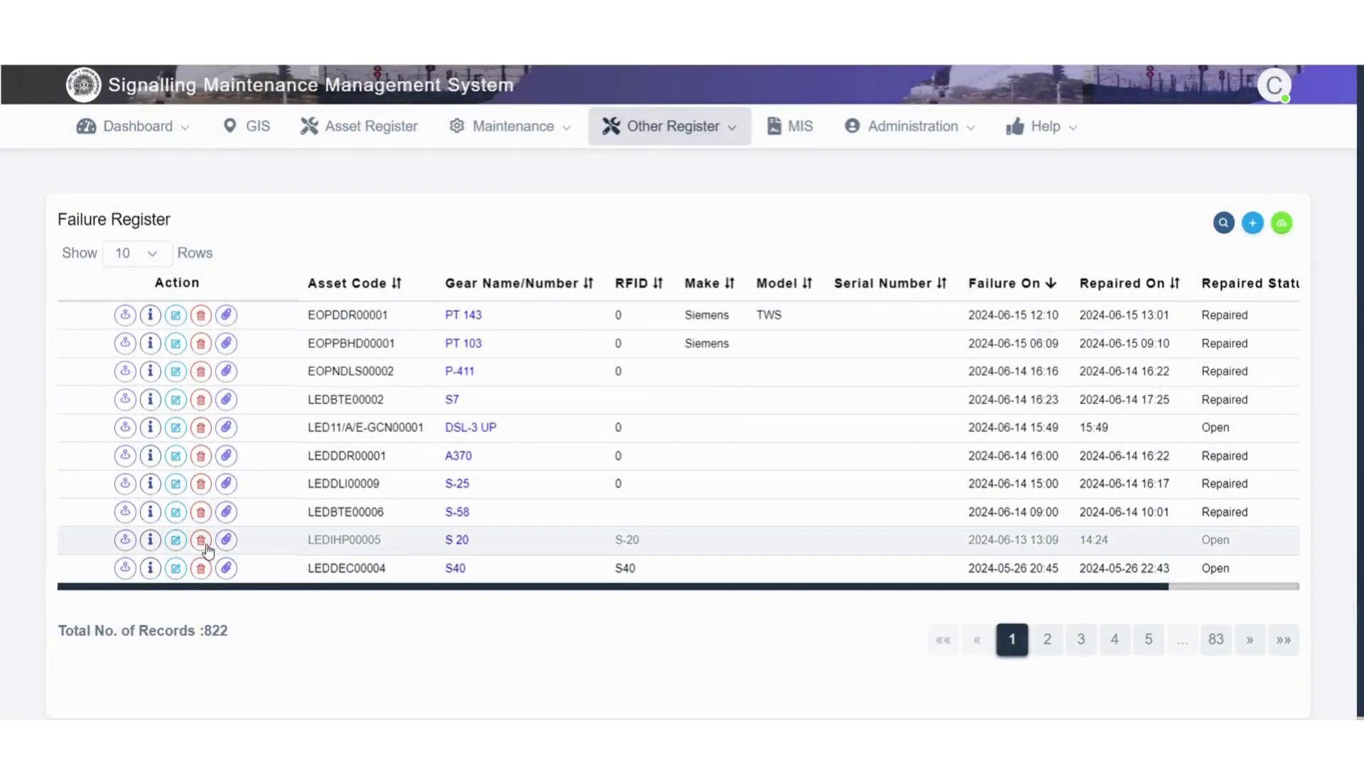
- Start deleting failure record LEDIHP00005 but keep it, and open the attachments of failure record LEDDEC00004
left_click(202, 540)
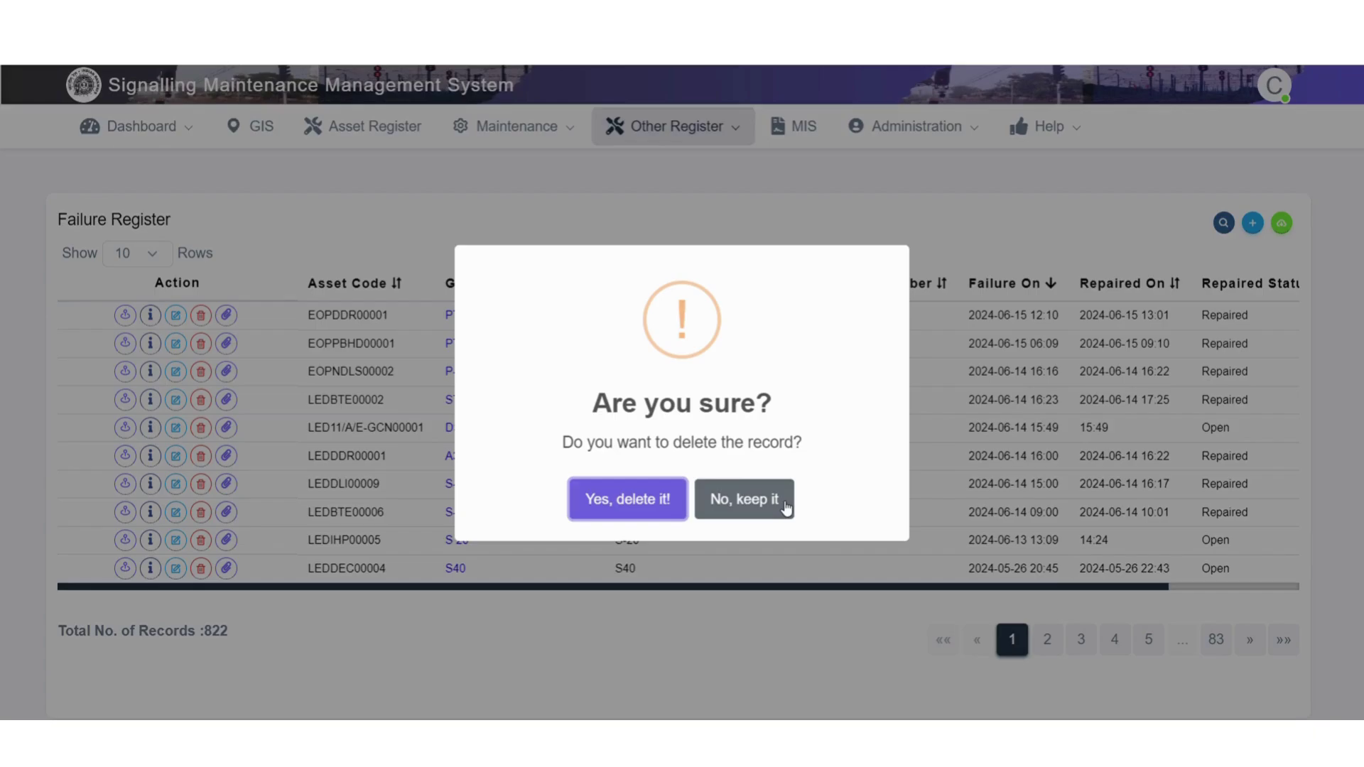
left_click(743, 499)
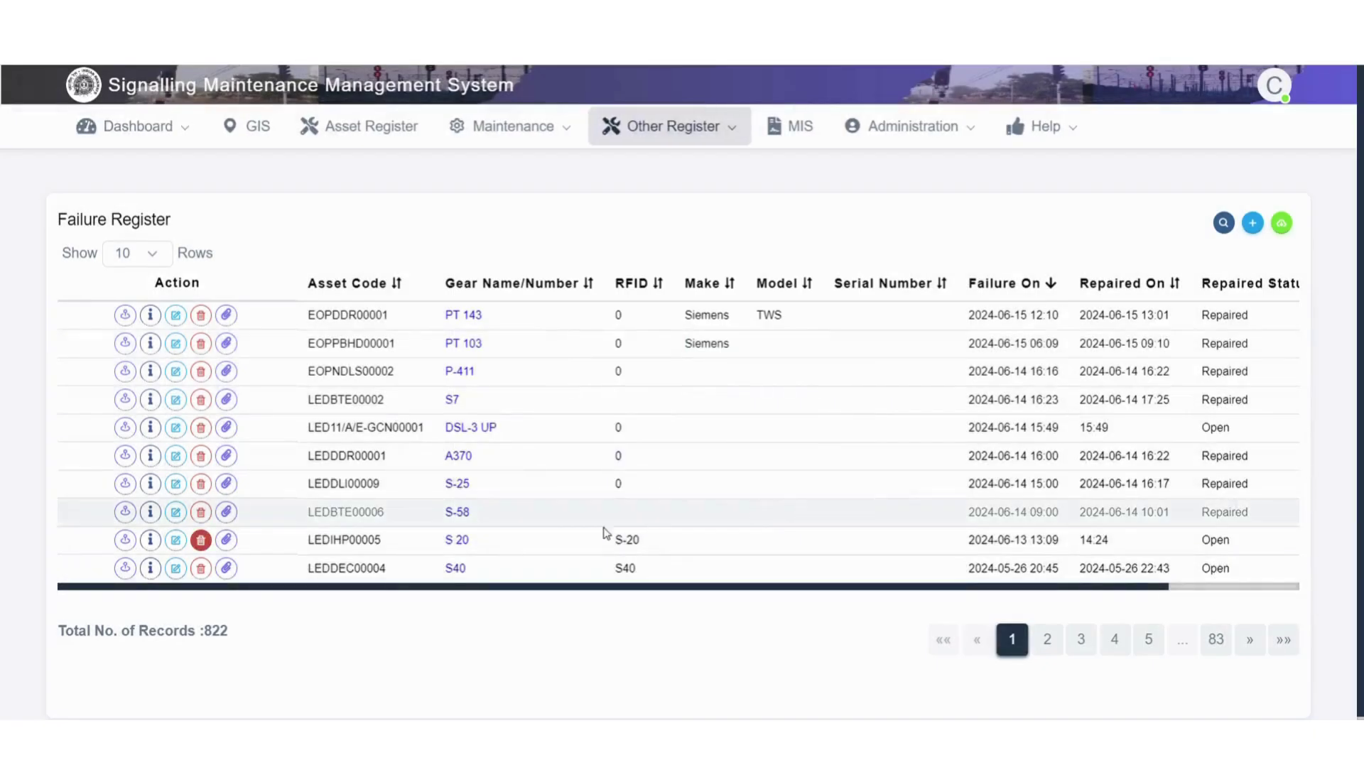
left_click(227, 568)
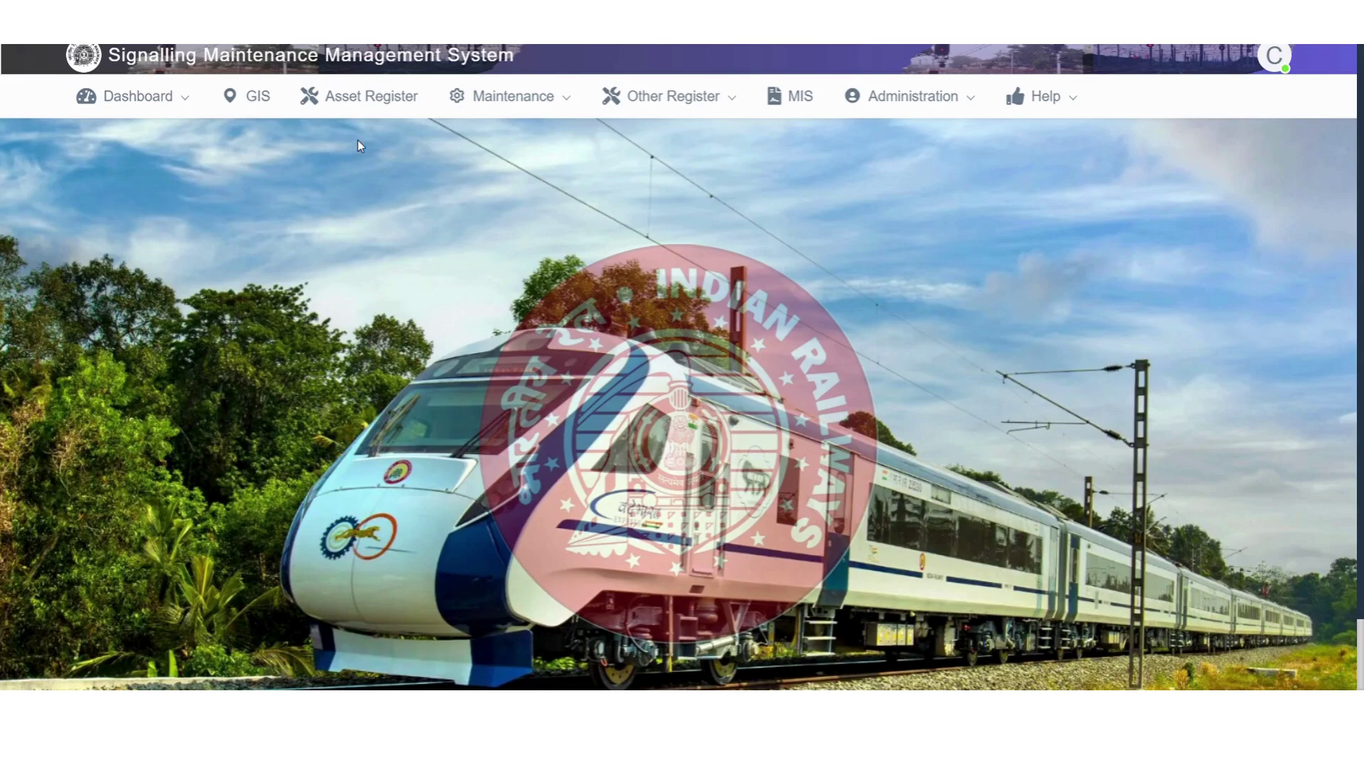
- Open the LED Signal - Shunt list in the Asset Register and view its filter options without applying any
left_click(359, 100)
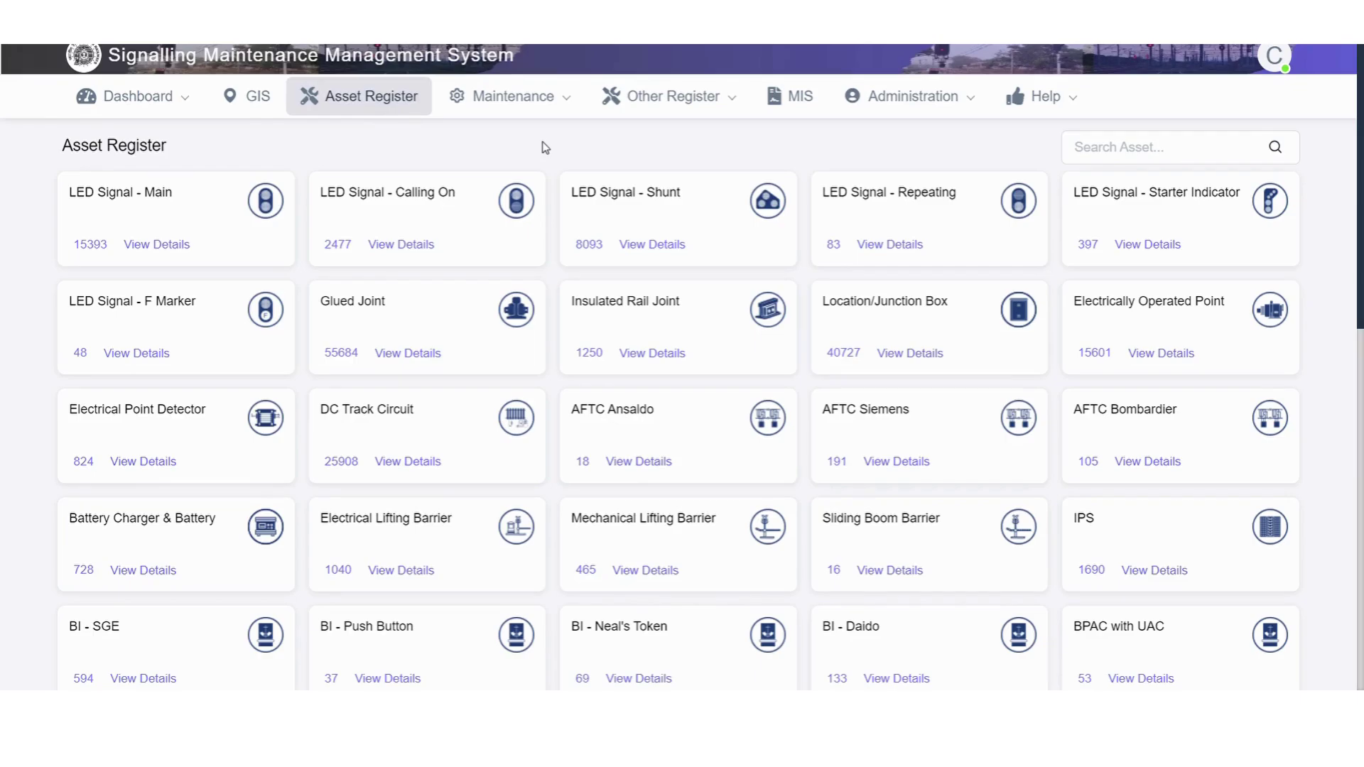
left_click(664, 243)
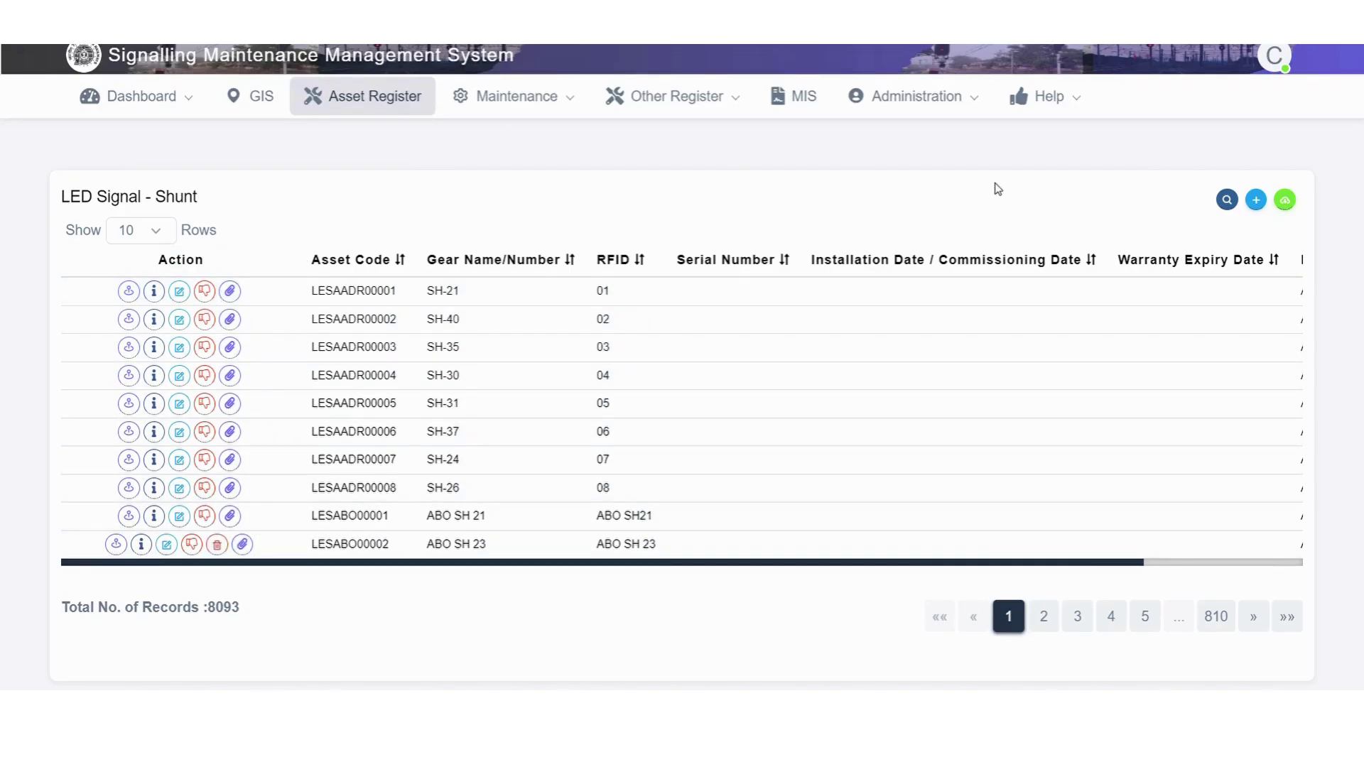
left_click(1229, 200)
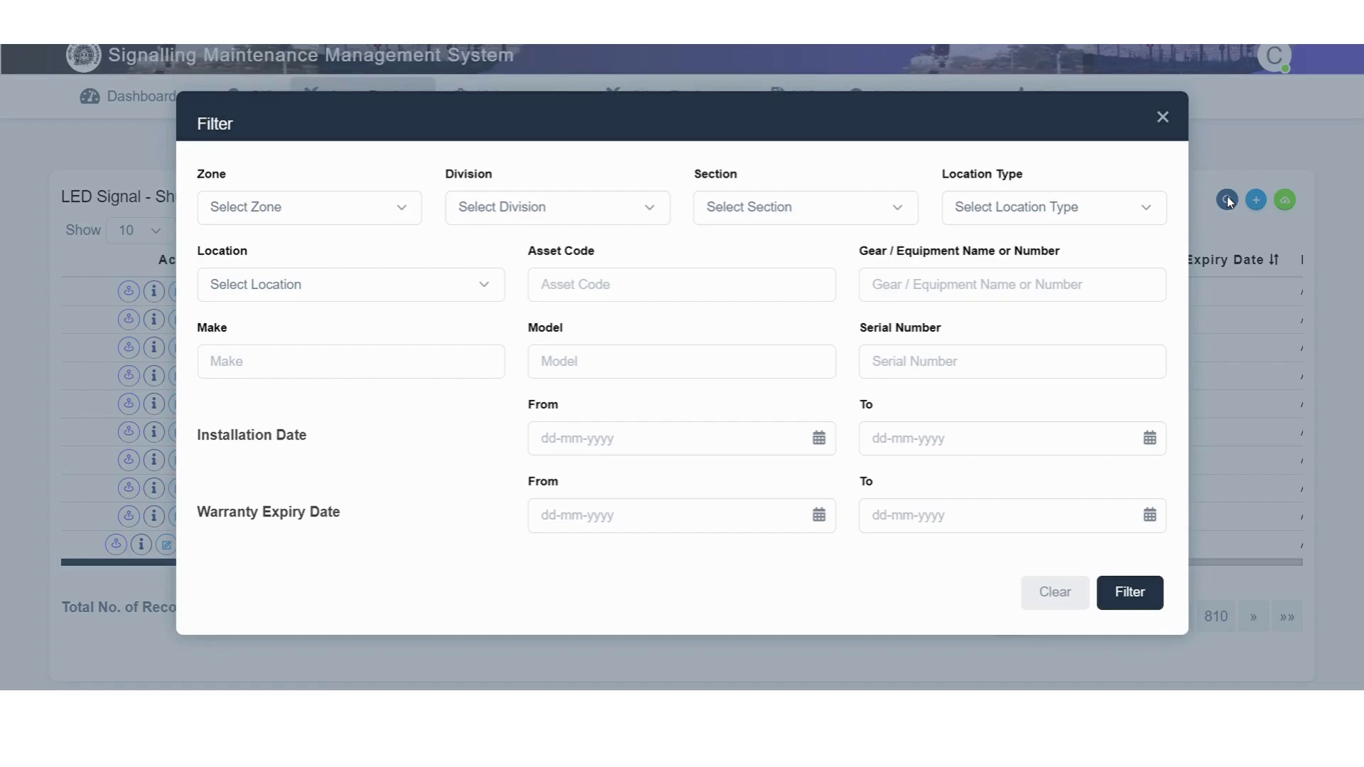
left_click(1163, 118)
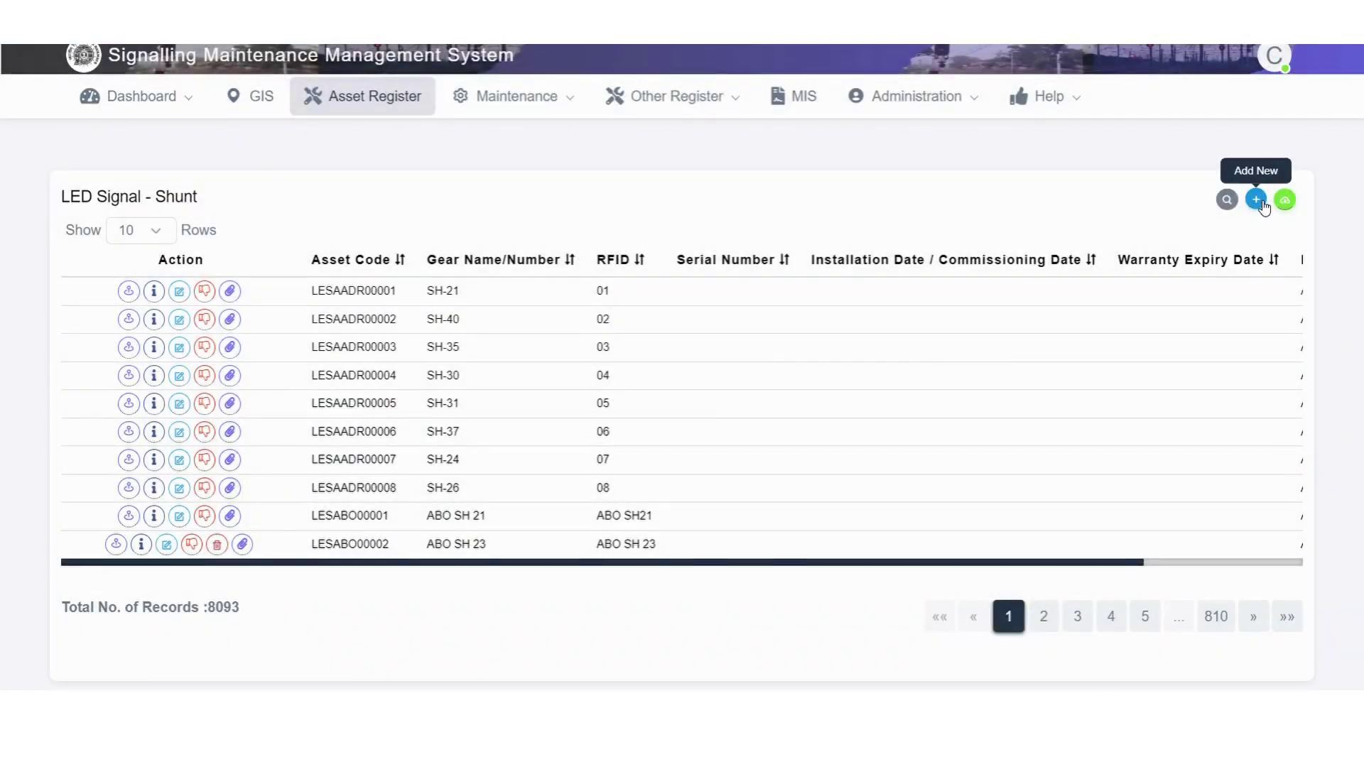
- Open the form for adding a new LED Signal - Shunt asset and review its general information fields
left_click(1256, 201)
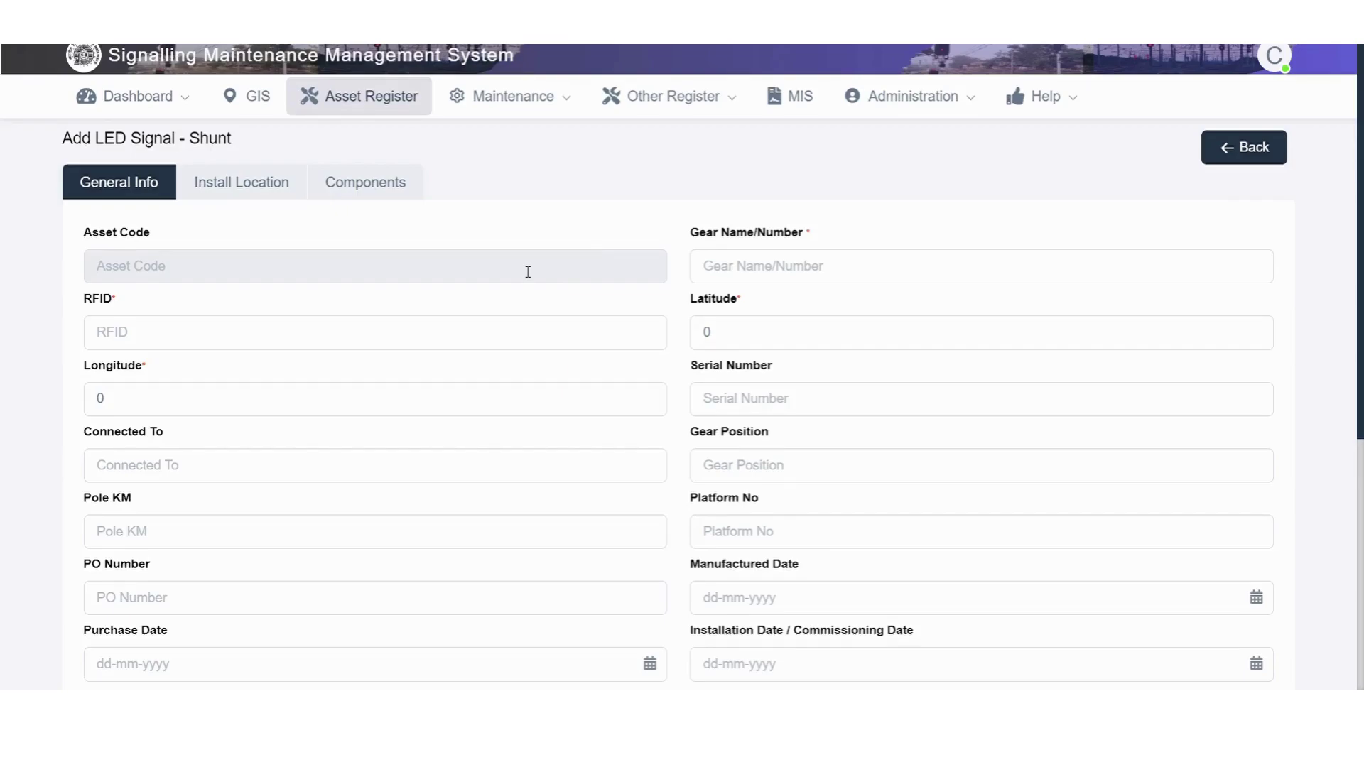
scroll(527, 272, "down", 1)
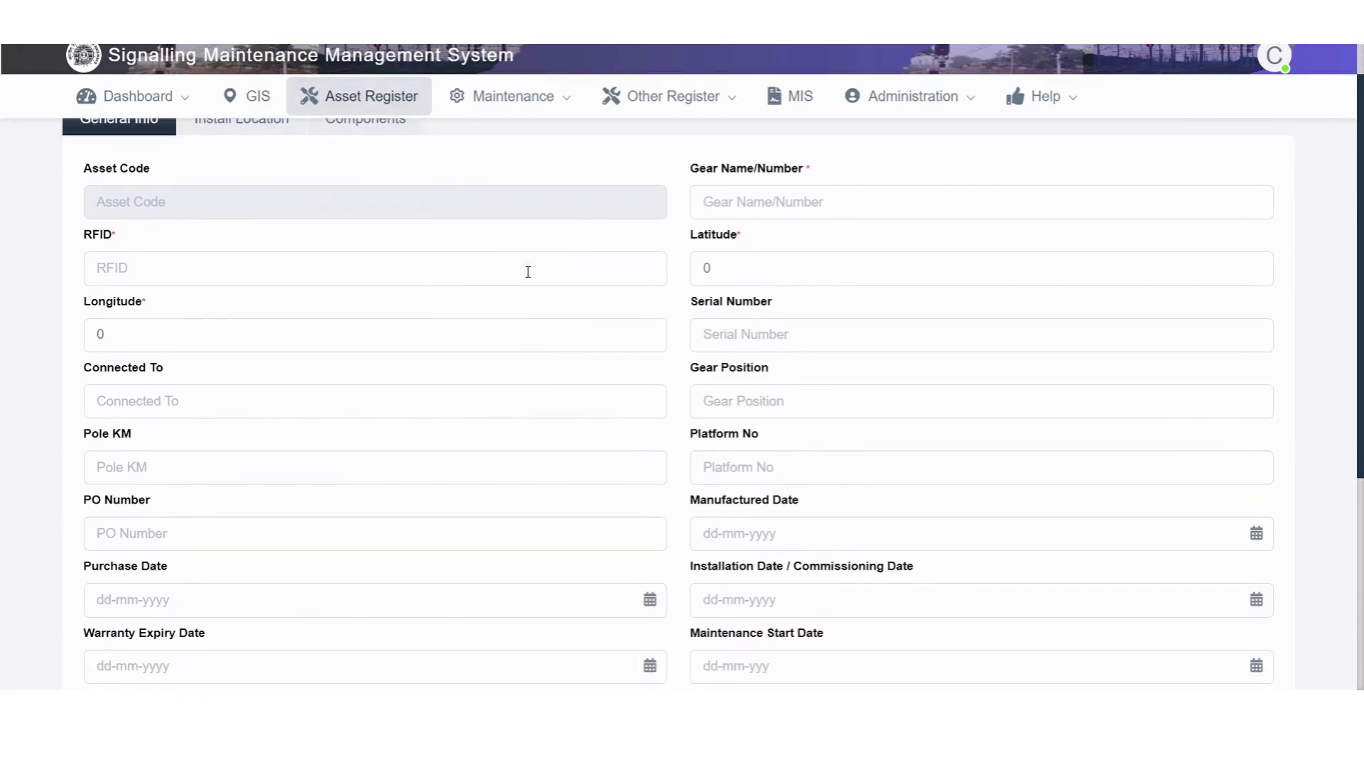
scroll(528, 271, "down", 1)
scroll(528, 271, "down", 5)
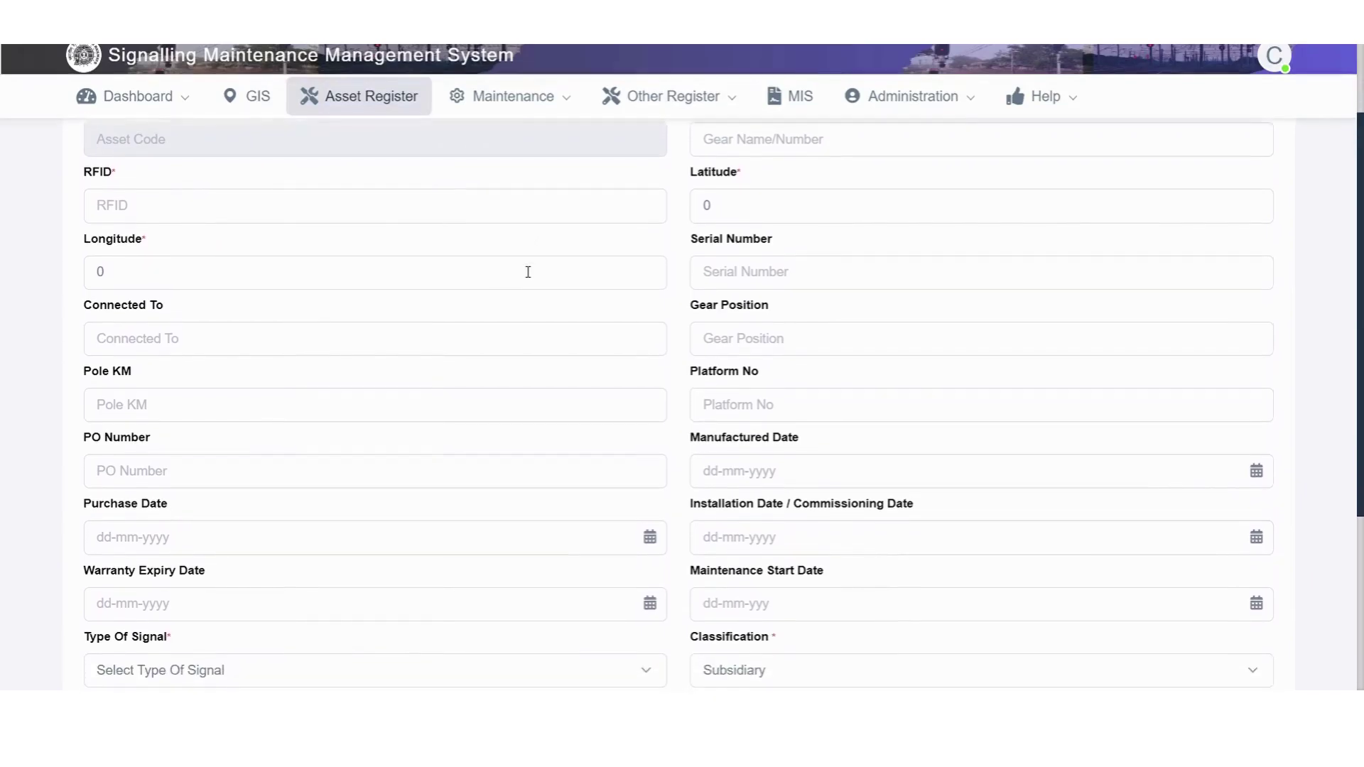
scroll(526, 270, "up", 6)
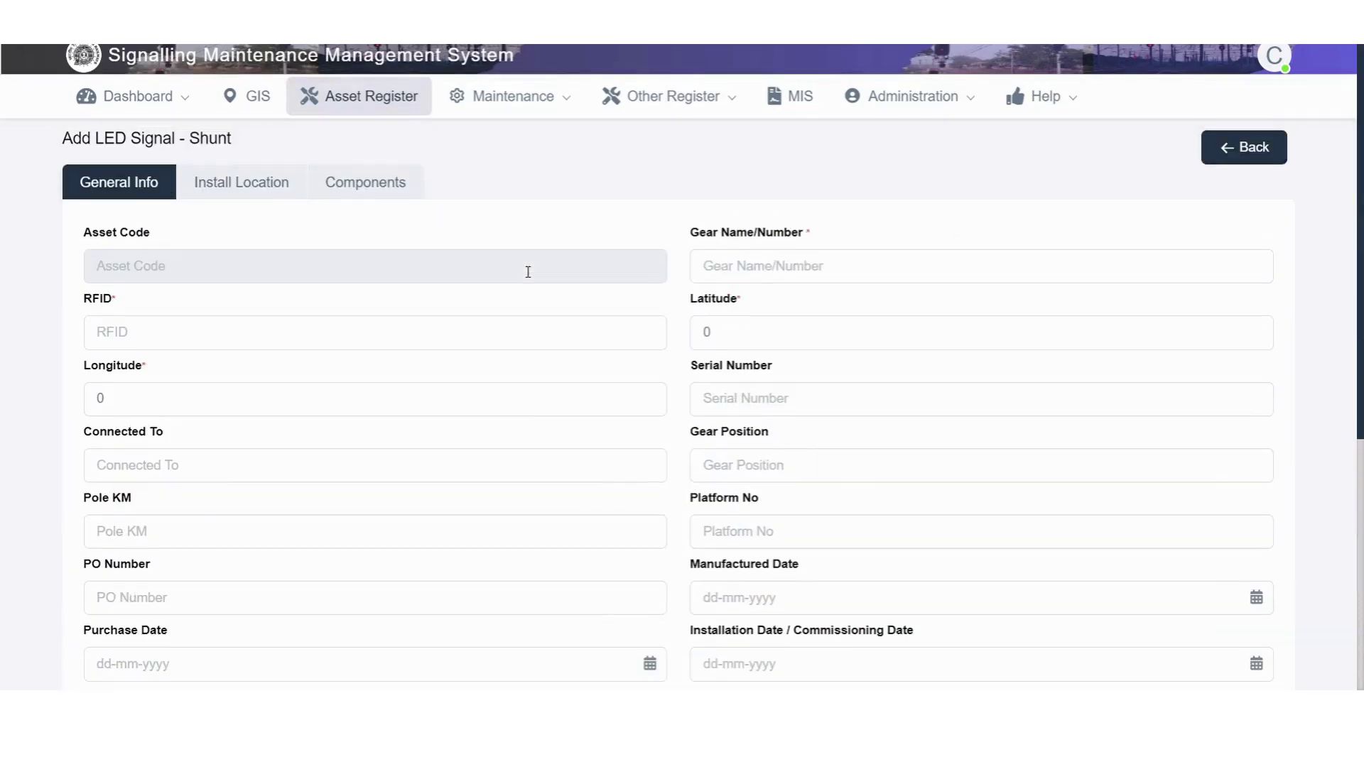
- Review the install location fields and the component fields for lamp type LED of the new Shunt asset, and return without saving
left_click(282, 199)
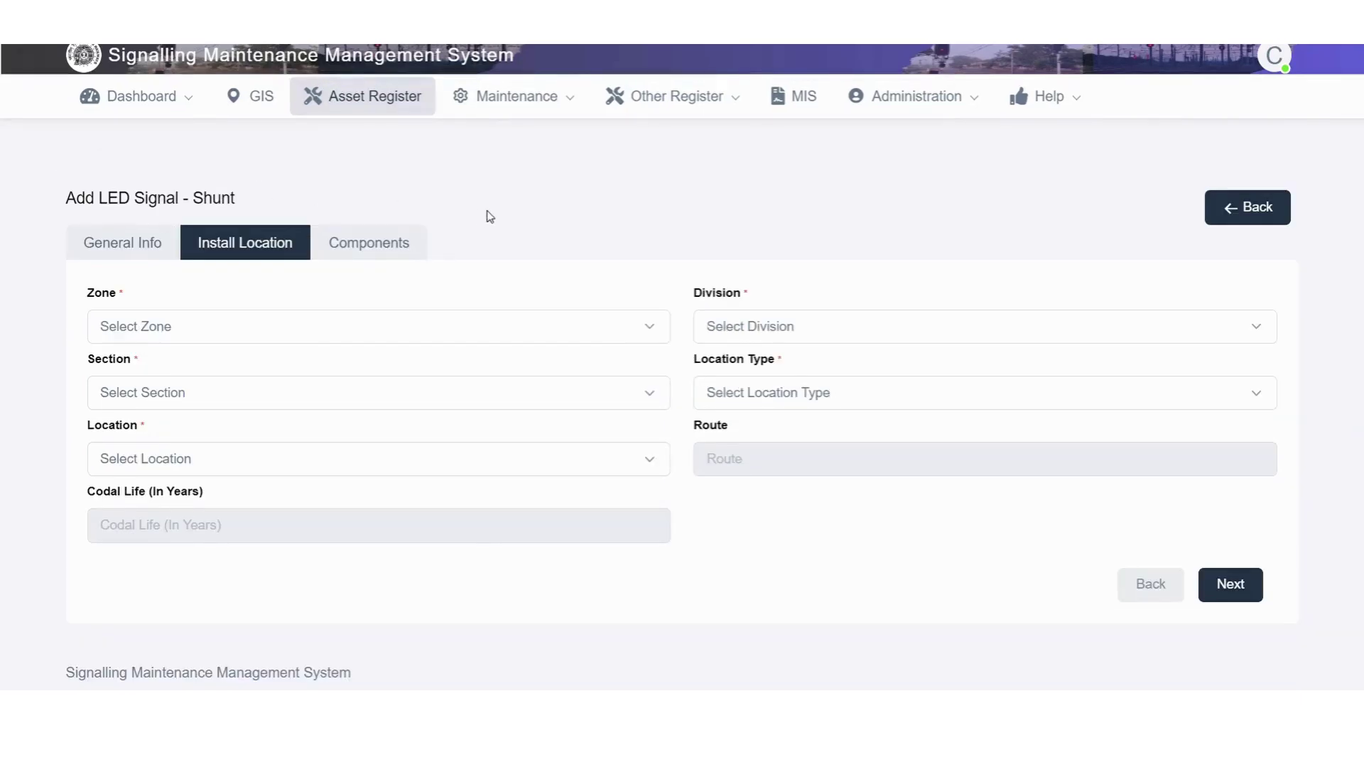
left_click(374, 245)
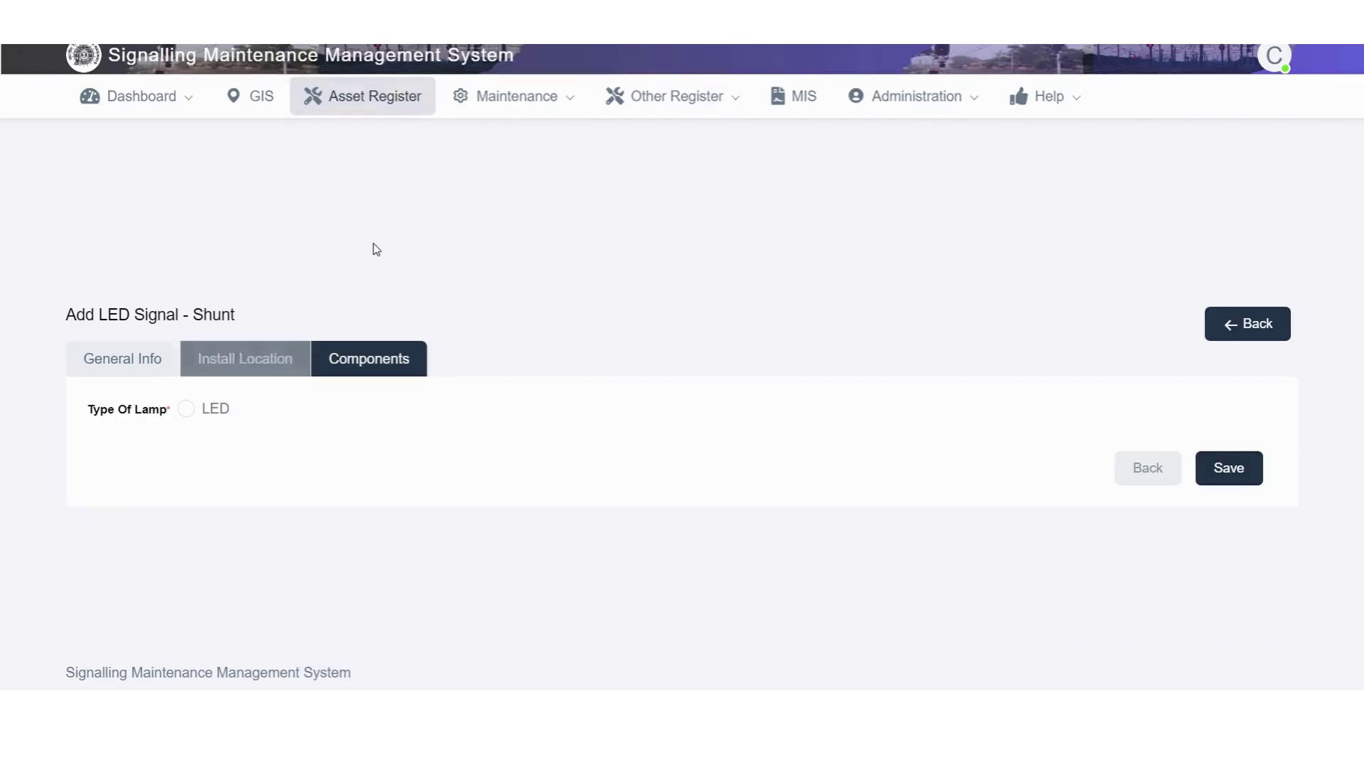
left_click(185, 408)
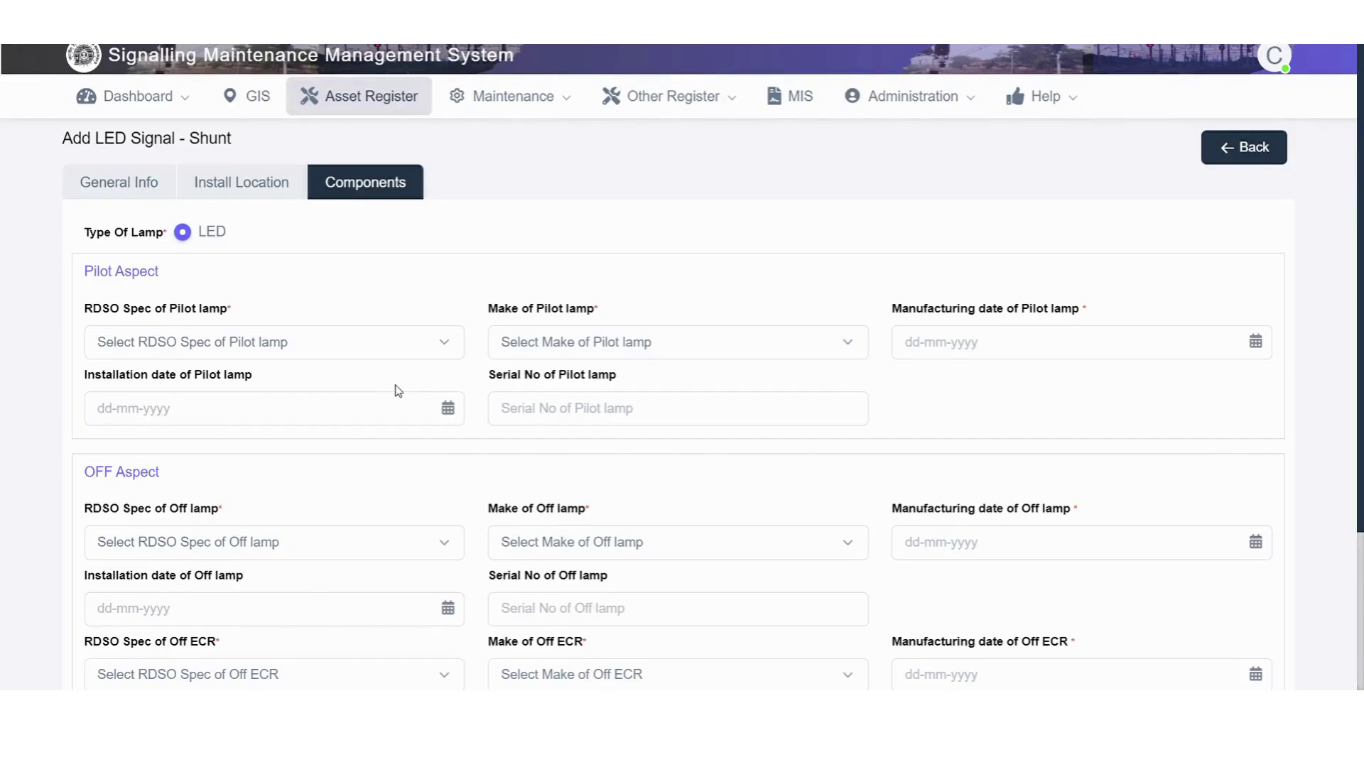
left_click(1238, 151)
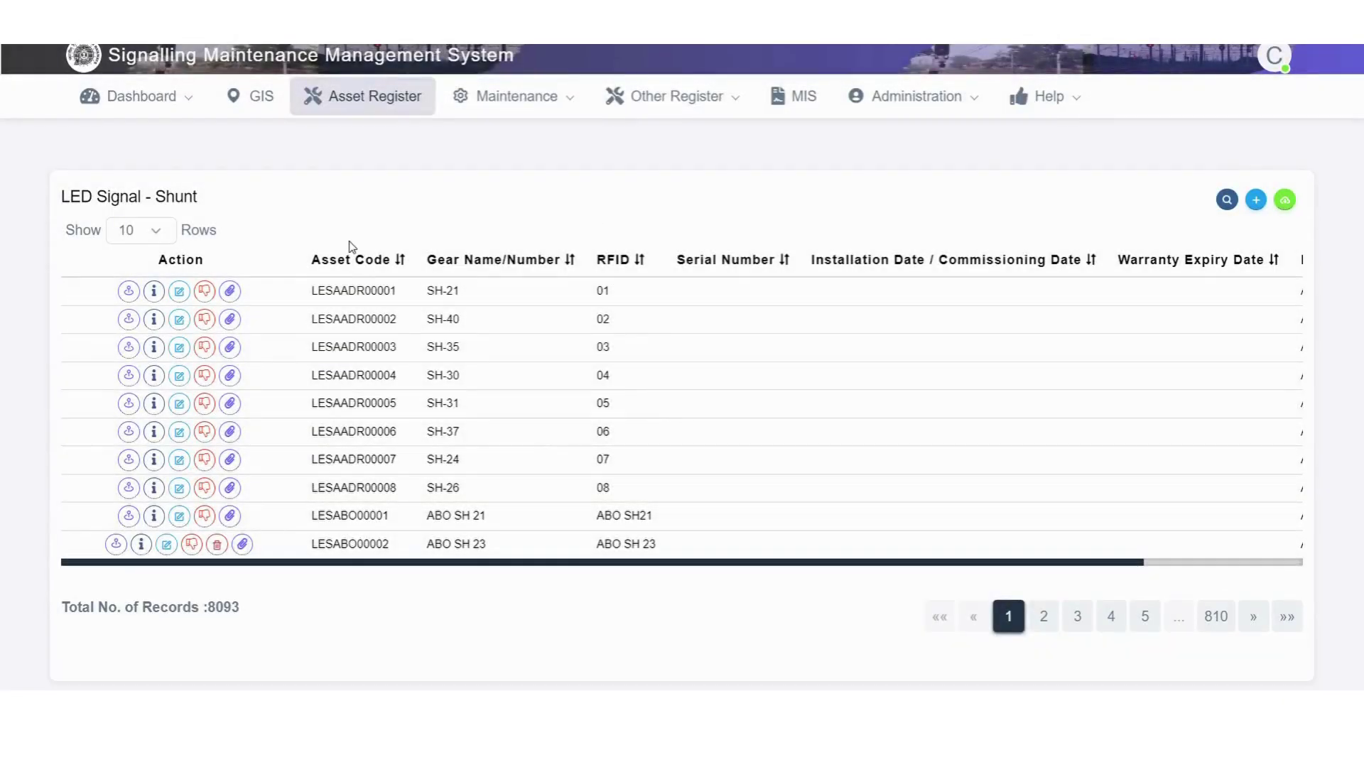
- Show asset LESAADR00001 on the GIS map and return to the LED Signal - Shunt list
left_click(1284, 201)
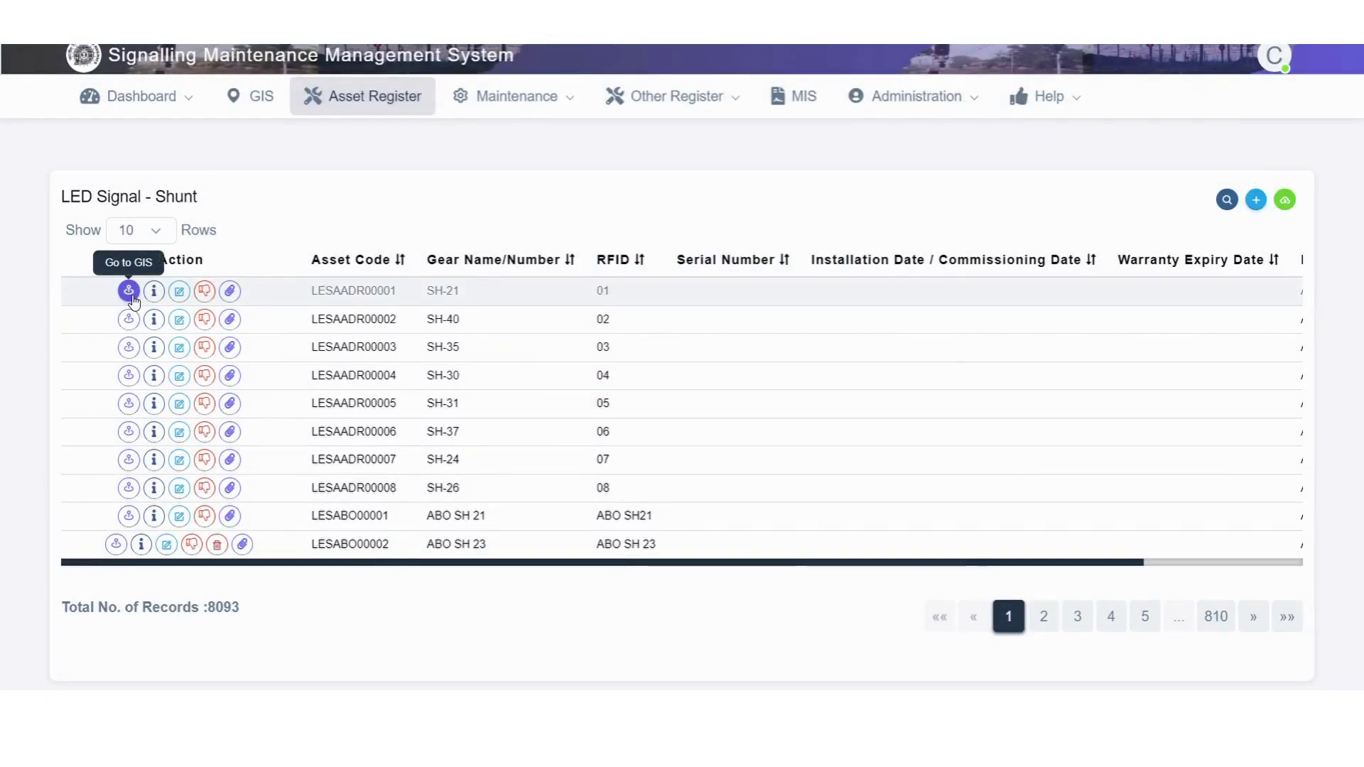
left_click(130, 293)
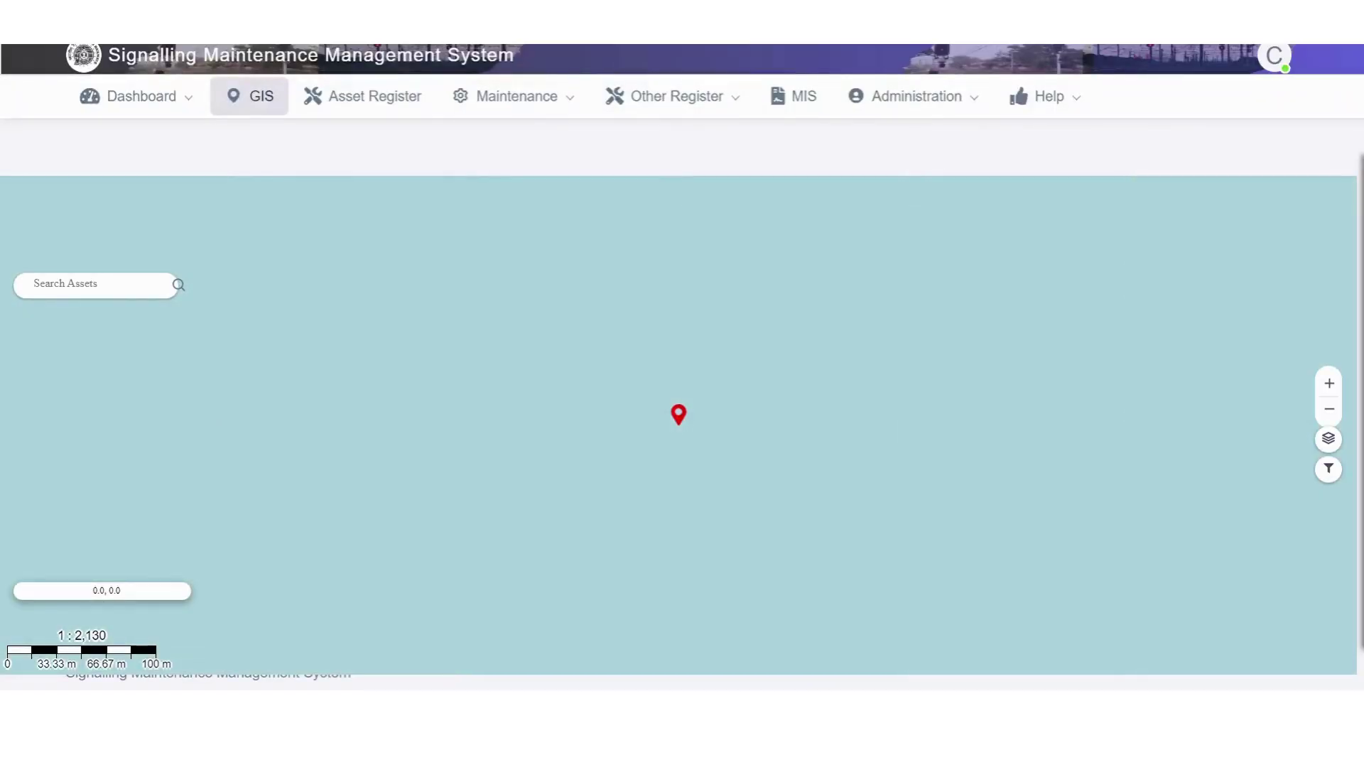
key("ctrl+w")
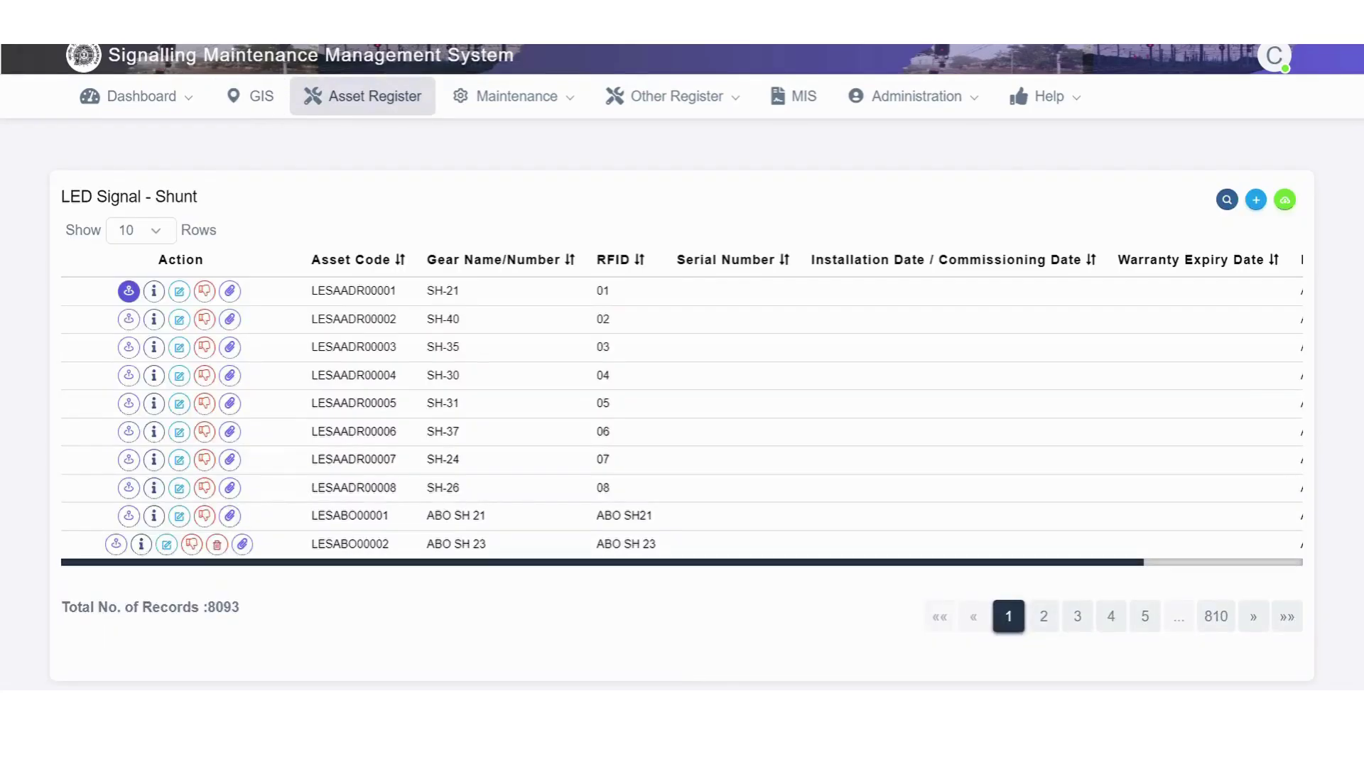
- Open the information view for asset LESAADR00002 and examine its basic and location information
left_click(155, 320)
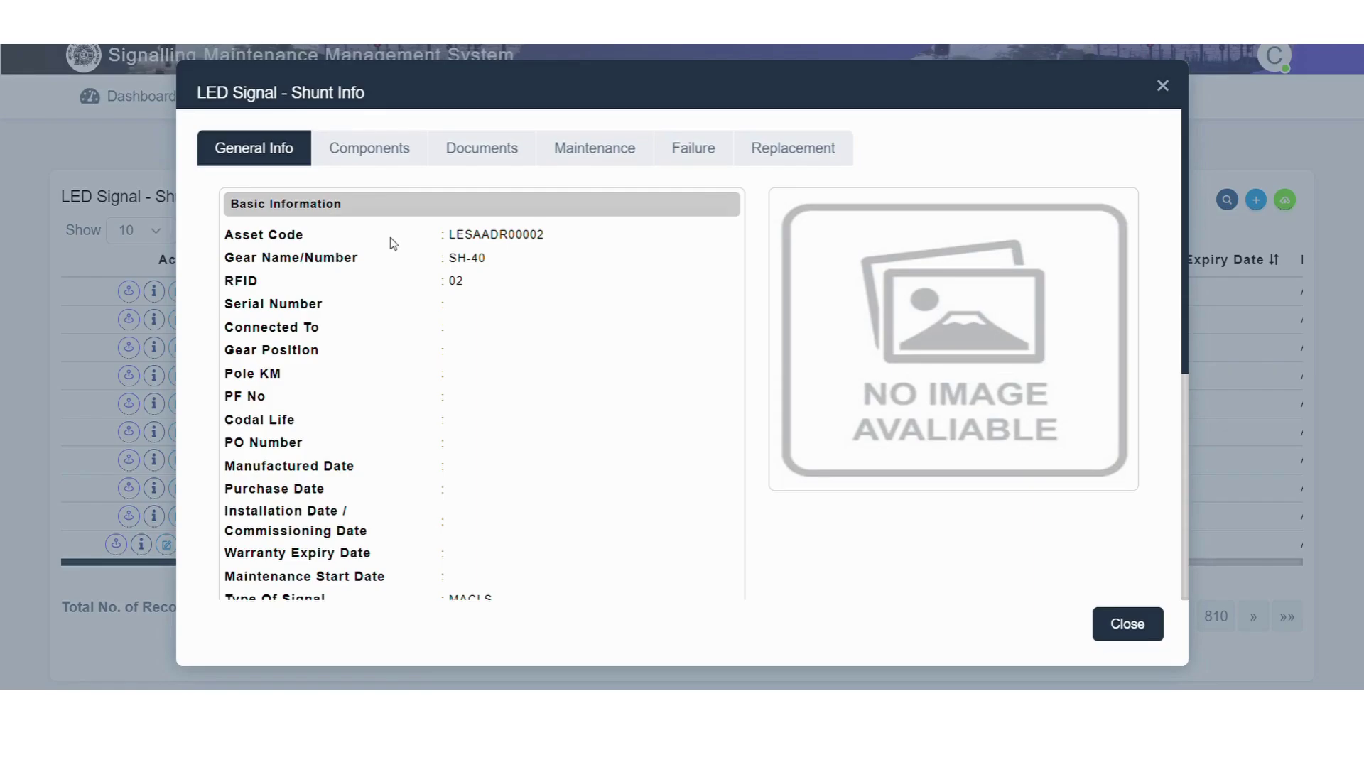
scroll(393, 244, "down", 5)
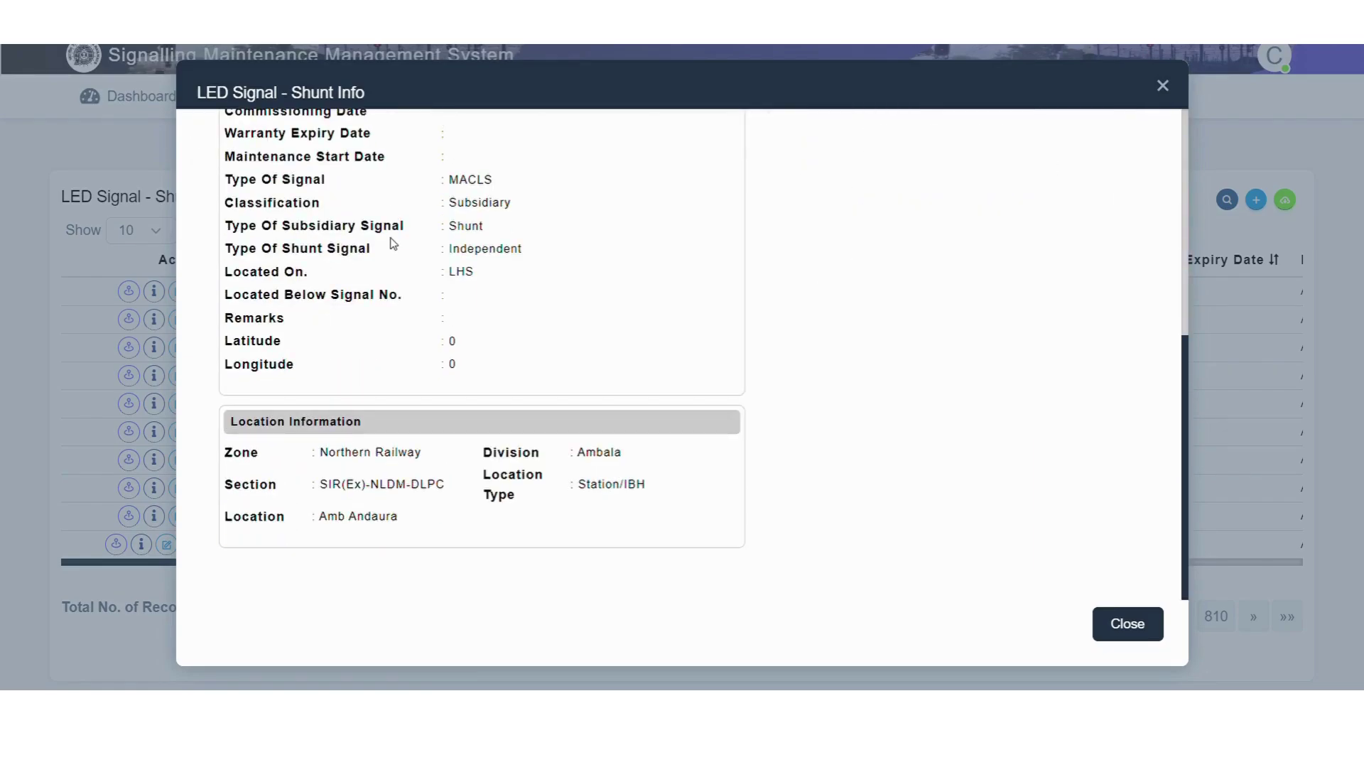
- Examine the component information of asset LESAADR00002, covering its pilot, ON and OFF aspects
scroll(393, 243, "up", 5)
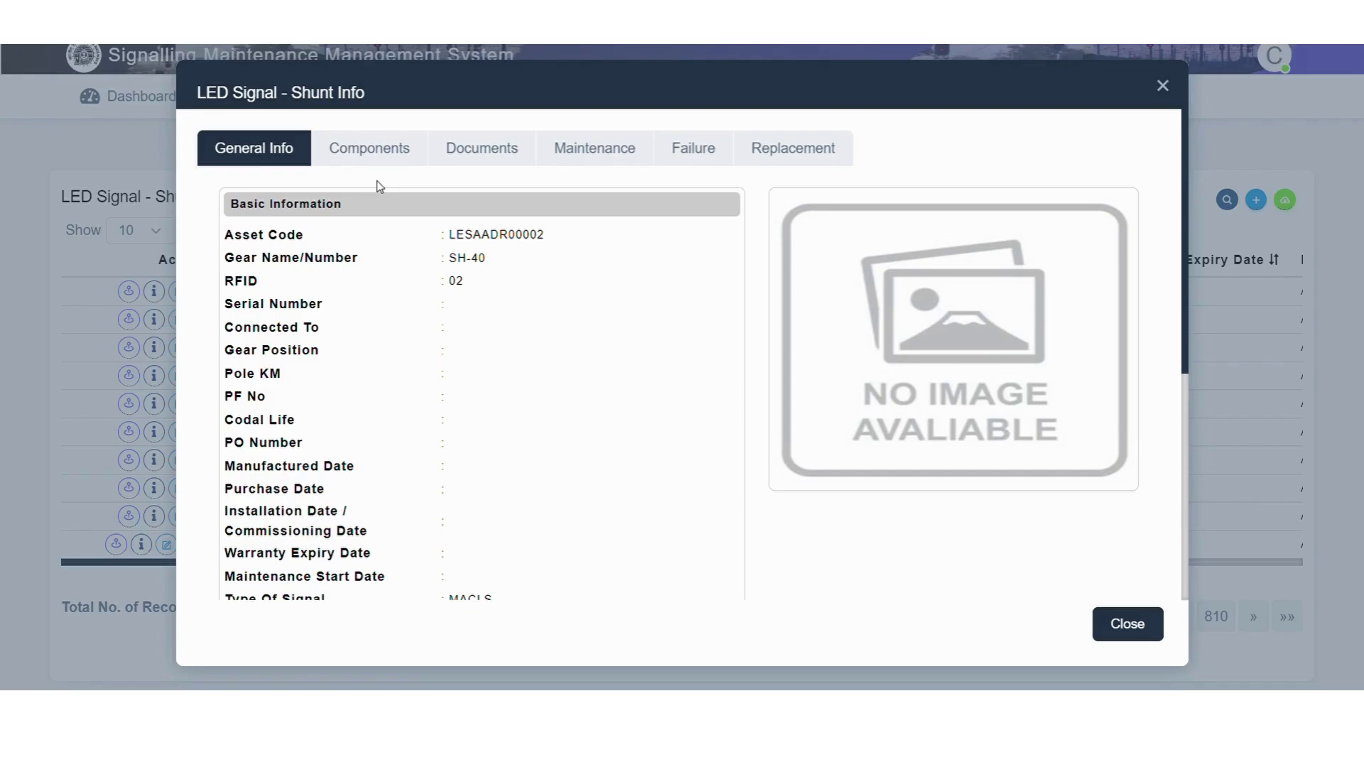
left_click(377, 159)
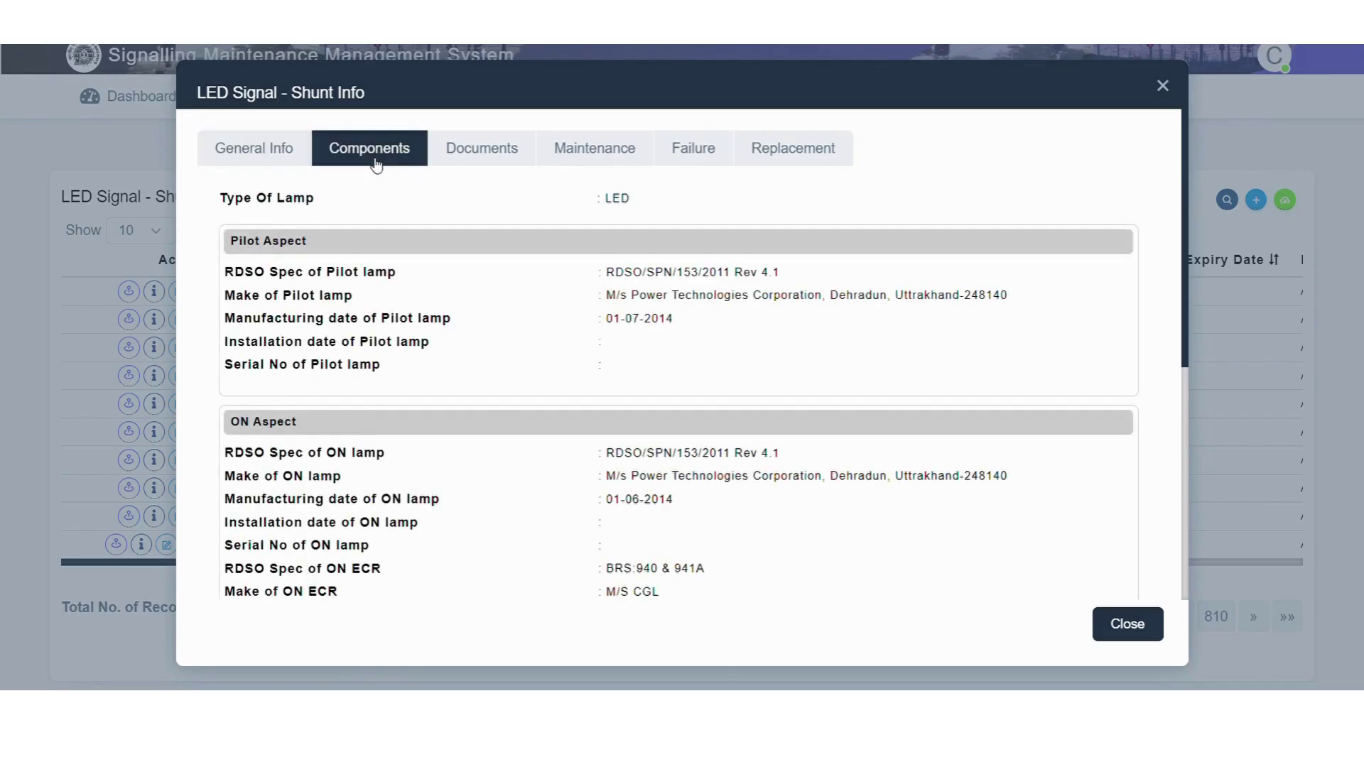
scroll(500, 301, "down", 3)
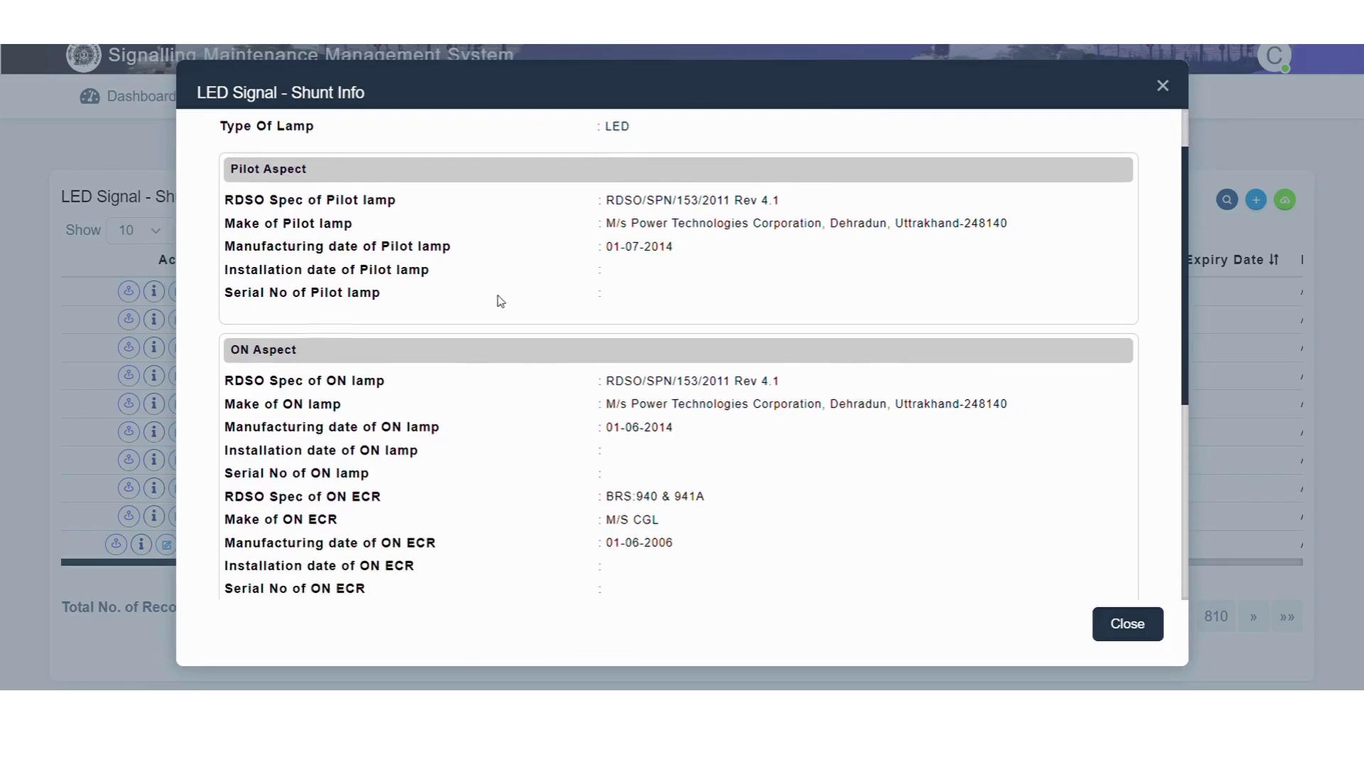
scroll(500, 301, "down", 5)
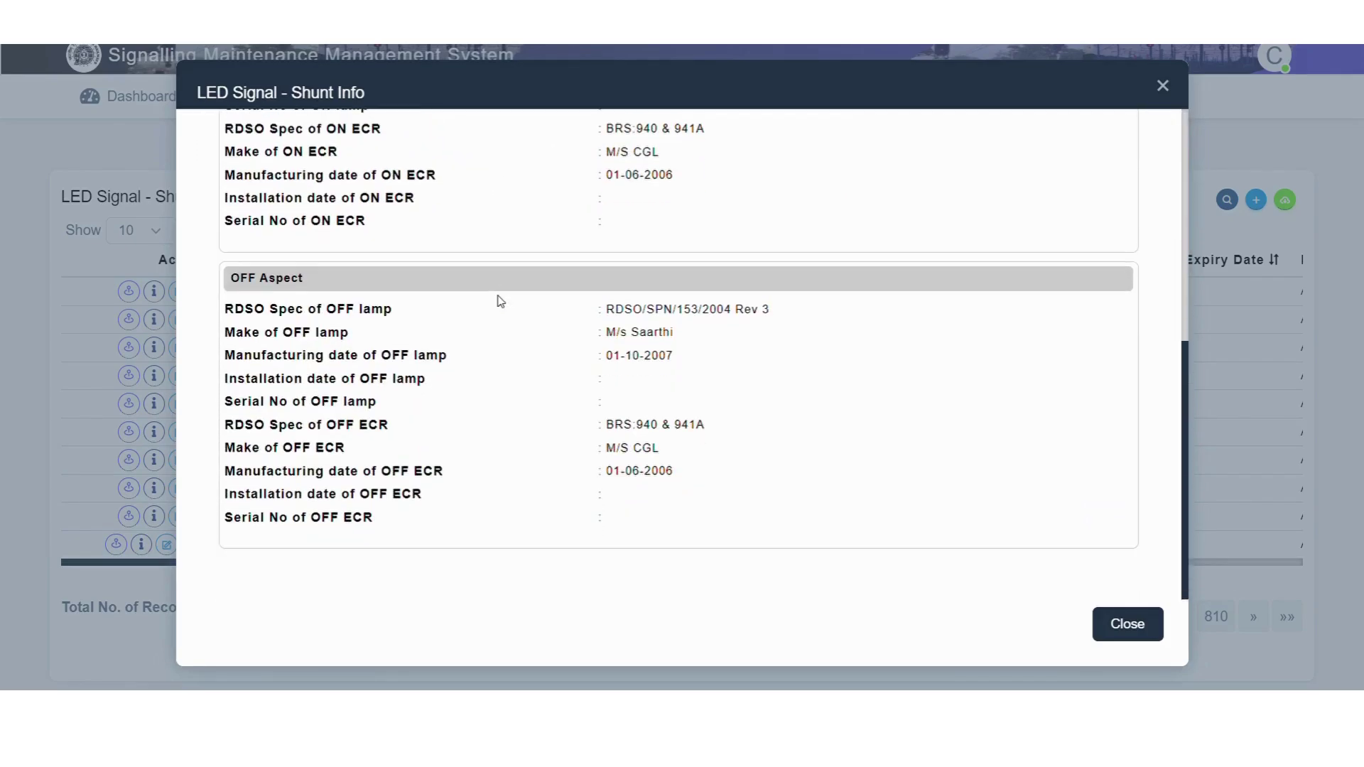
scroll(500, 301, "up", 8)
- View the documents, maintenance, failure and replacement records of asset LESAADR00002 and close its information view
left_click(497, 162)
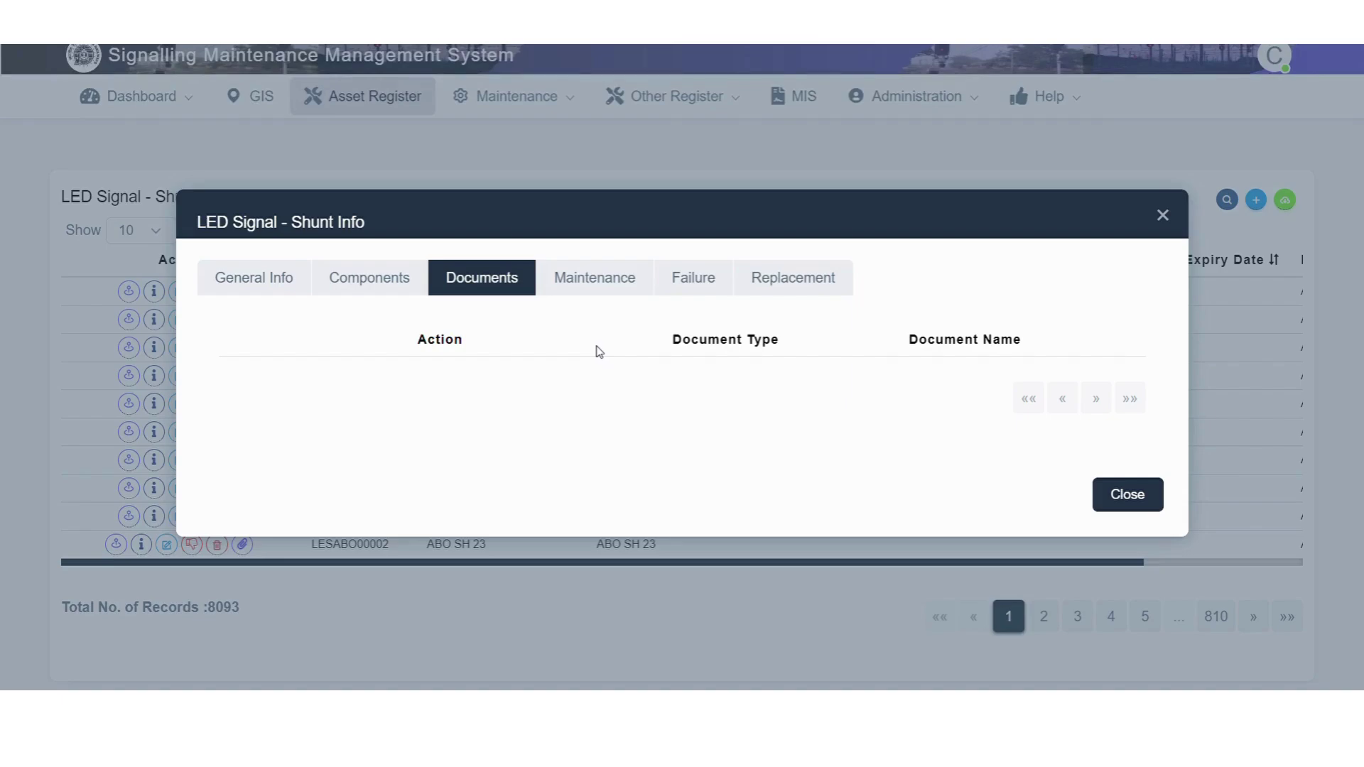
left_click(601, 294)
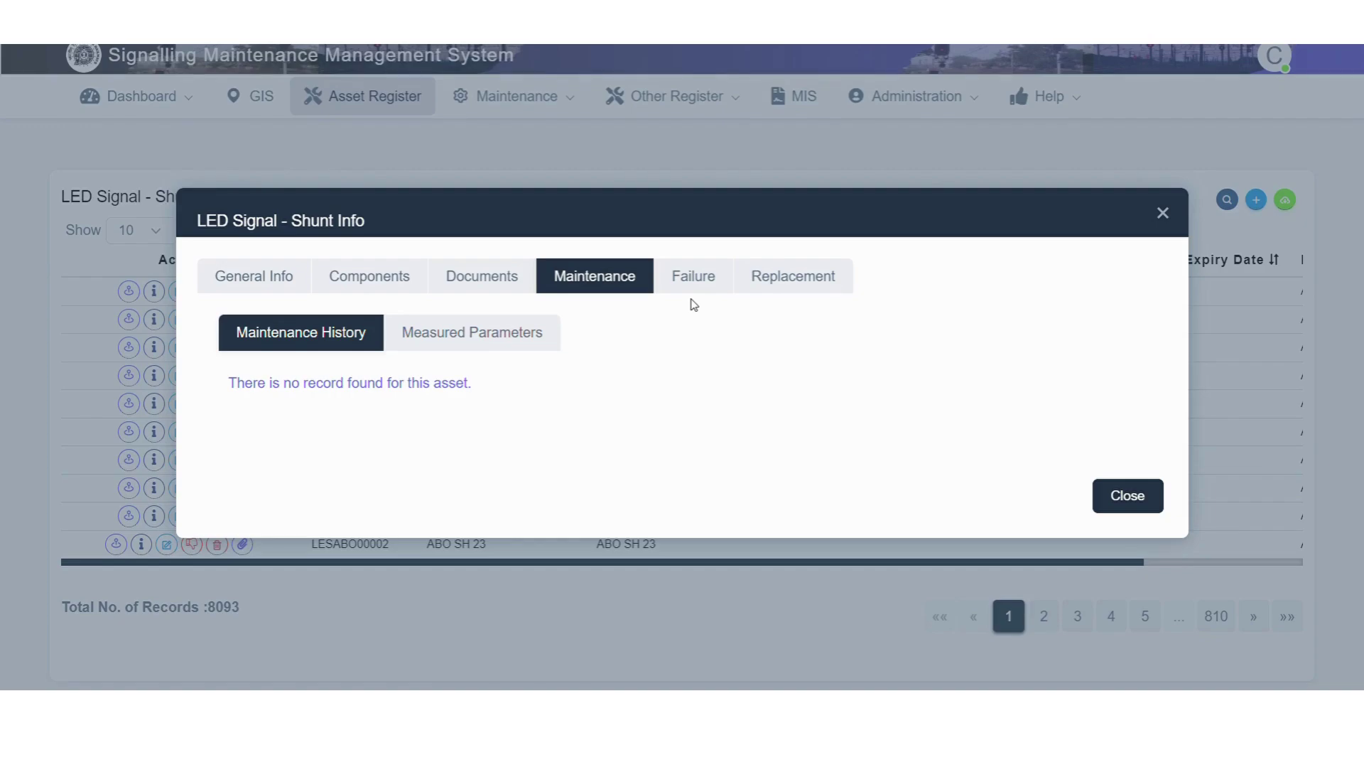
left_click(700, 279)
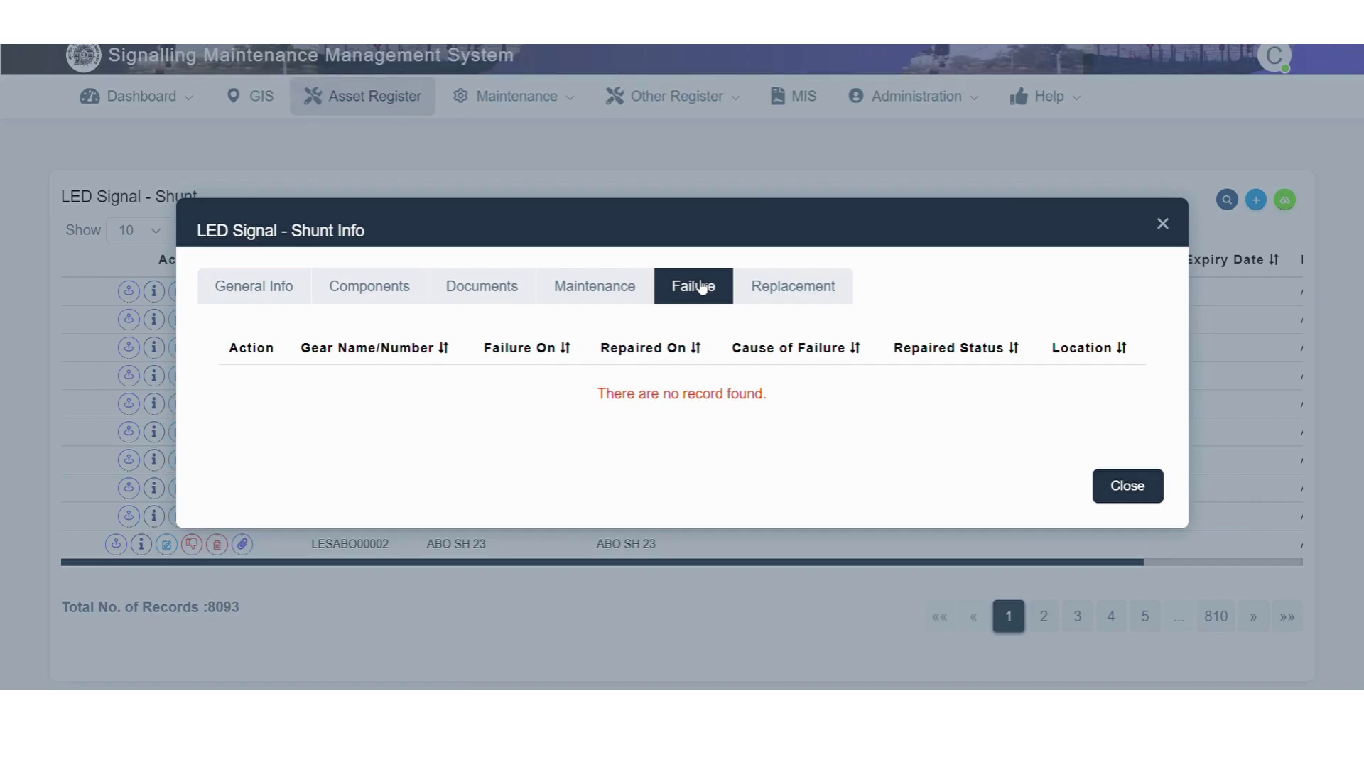
left_click(797, 288)
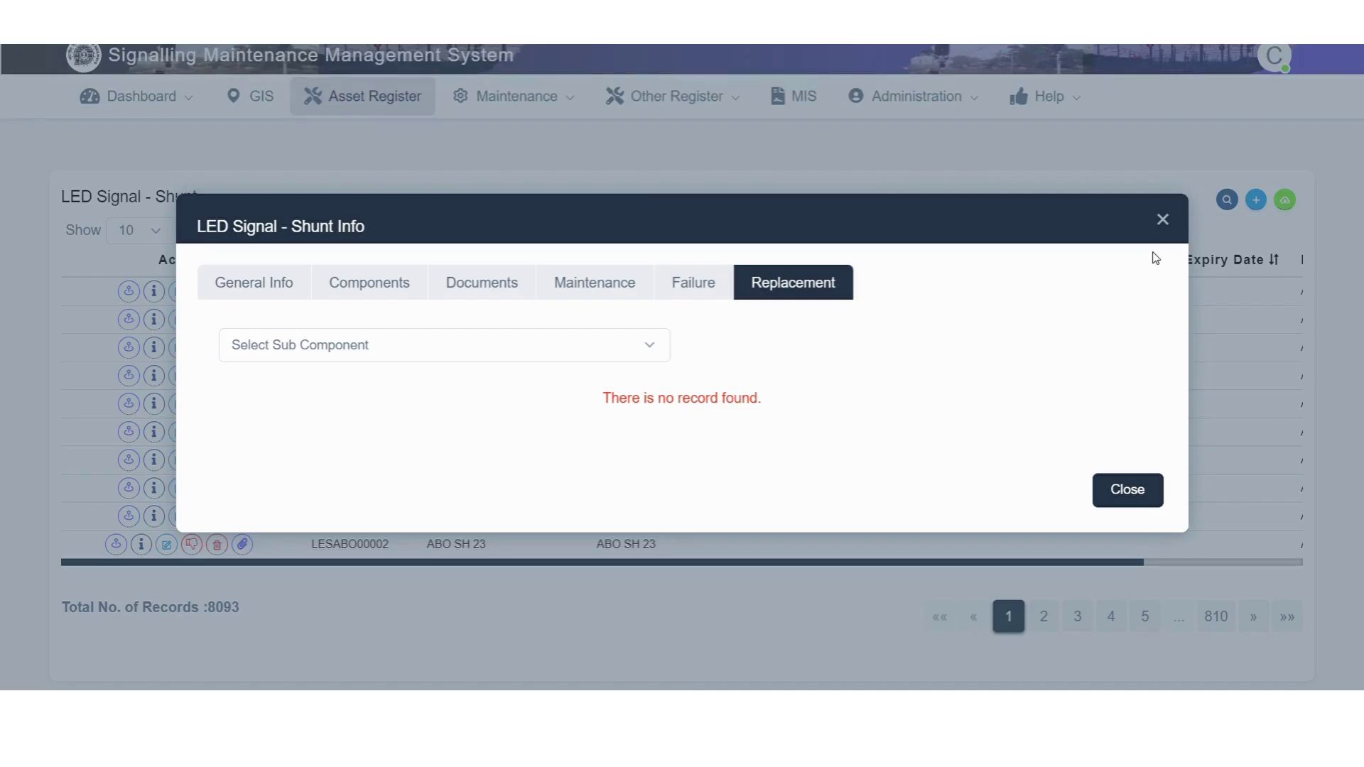
left_click(1166, 220)
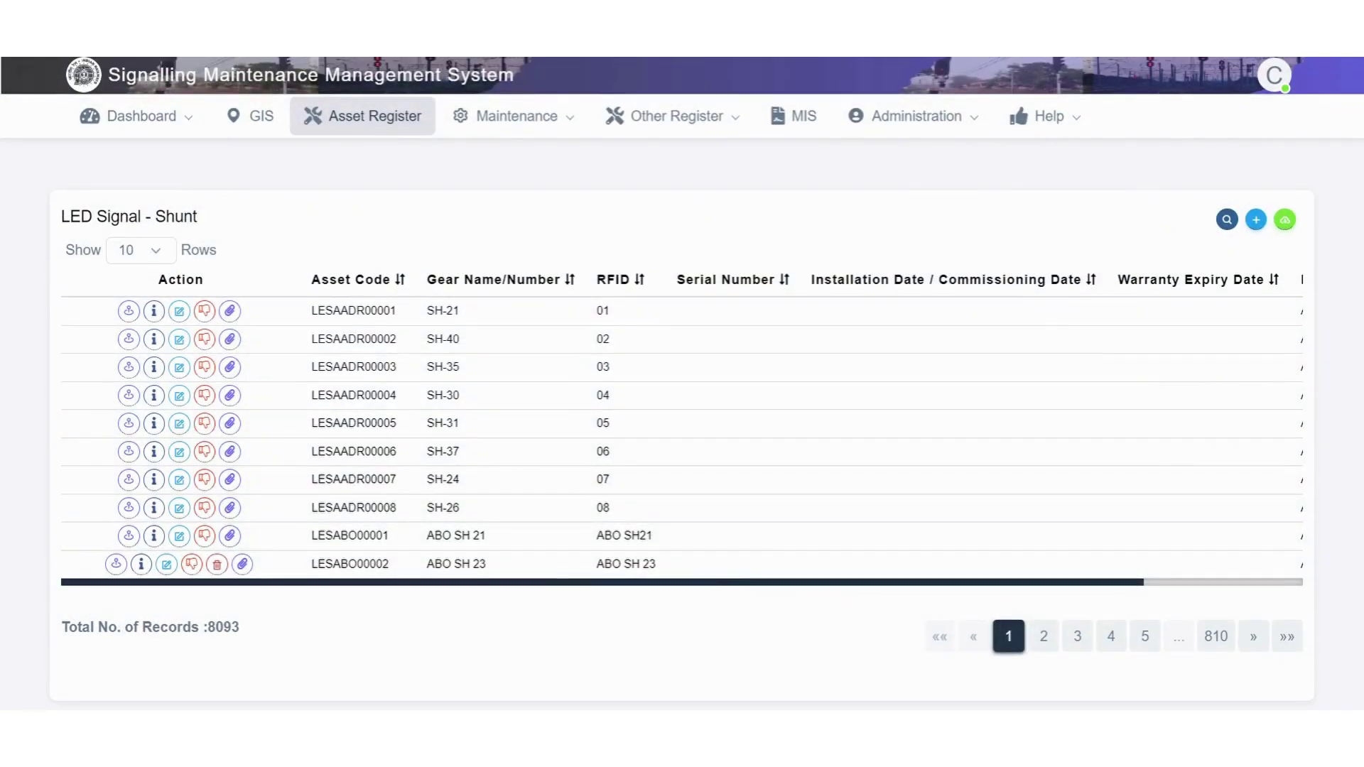
- Open asset LESABO00002 for editing and review its general information and install location fields
left_click(167, 565)
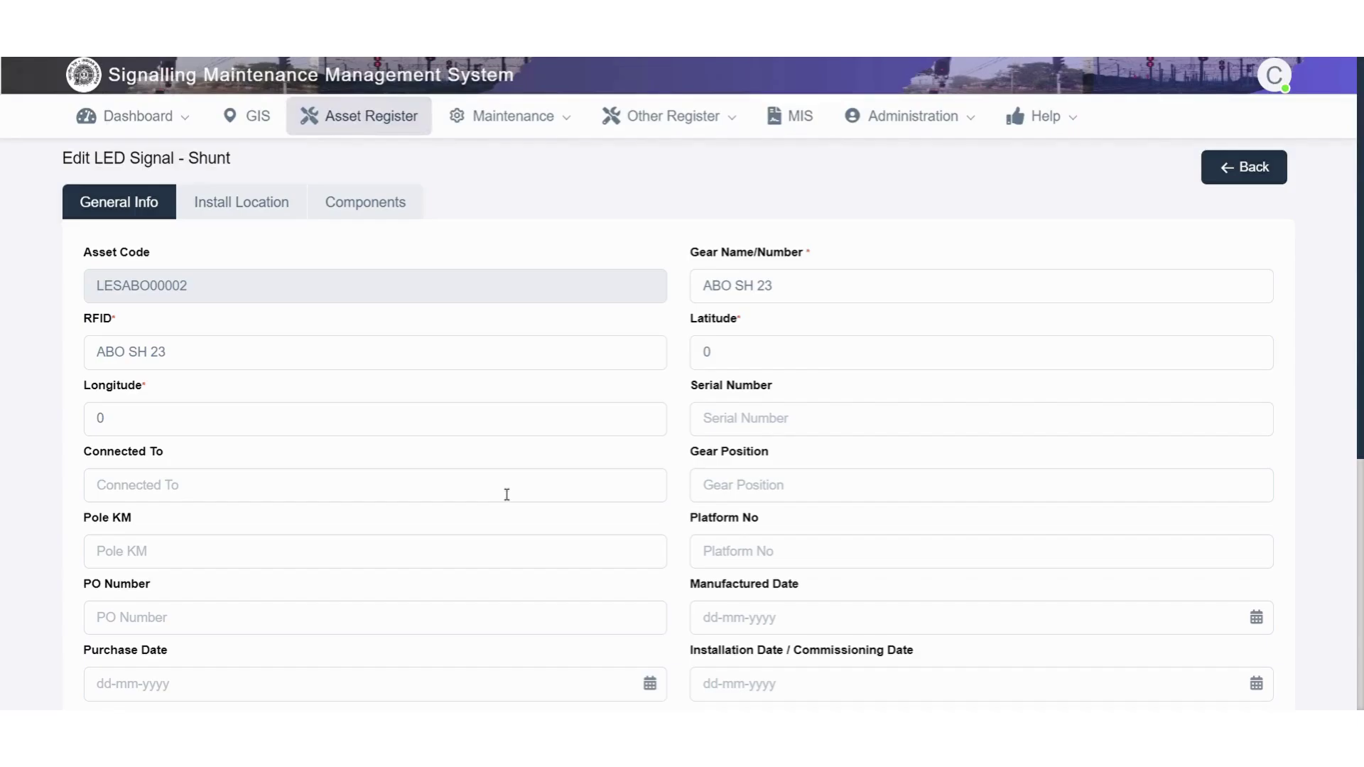
scroll(506, 494, "down", 5)
scroll(504, 494, "up", 5)
left_click(241, 204)
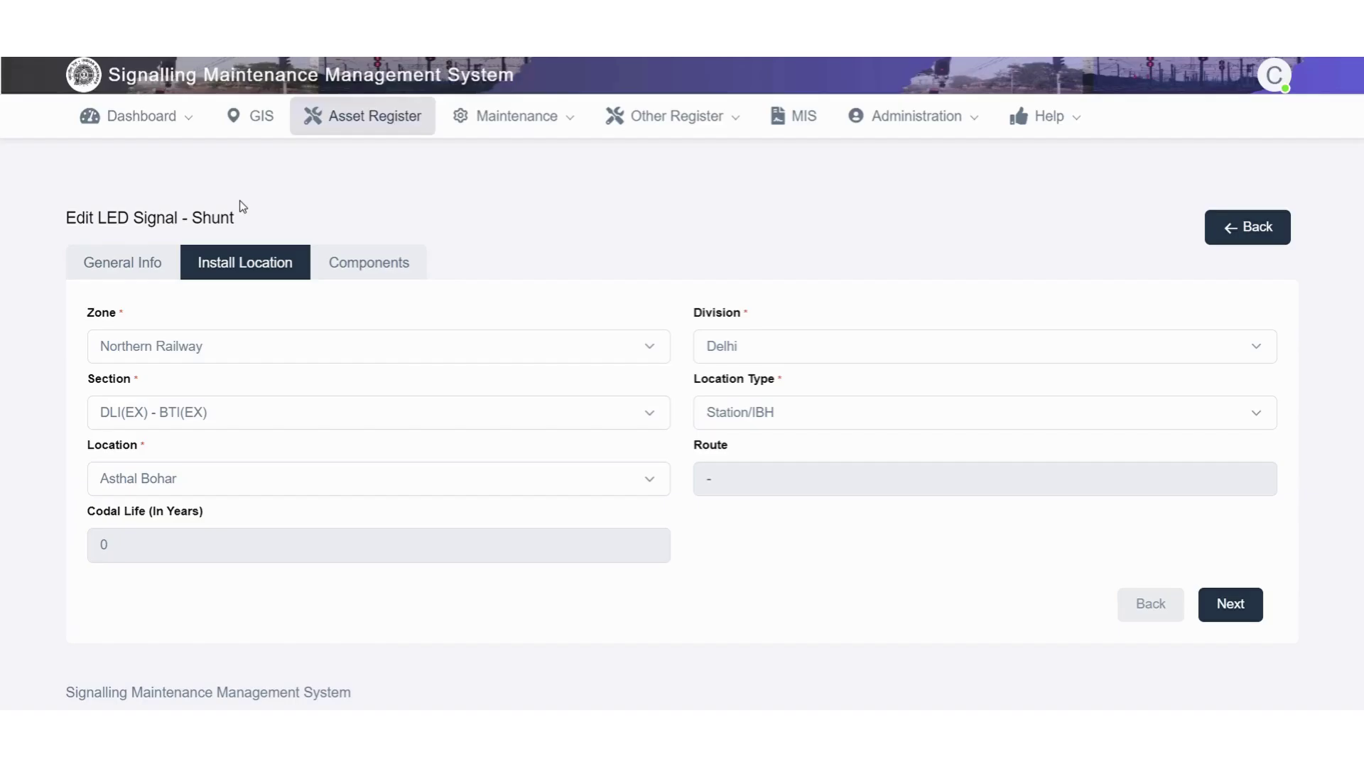
- Review the component fields of asset LESABO00002 for the pilot, ON and OFF aspects, and return to the list without saving
left_click(370, 263)
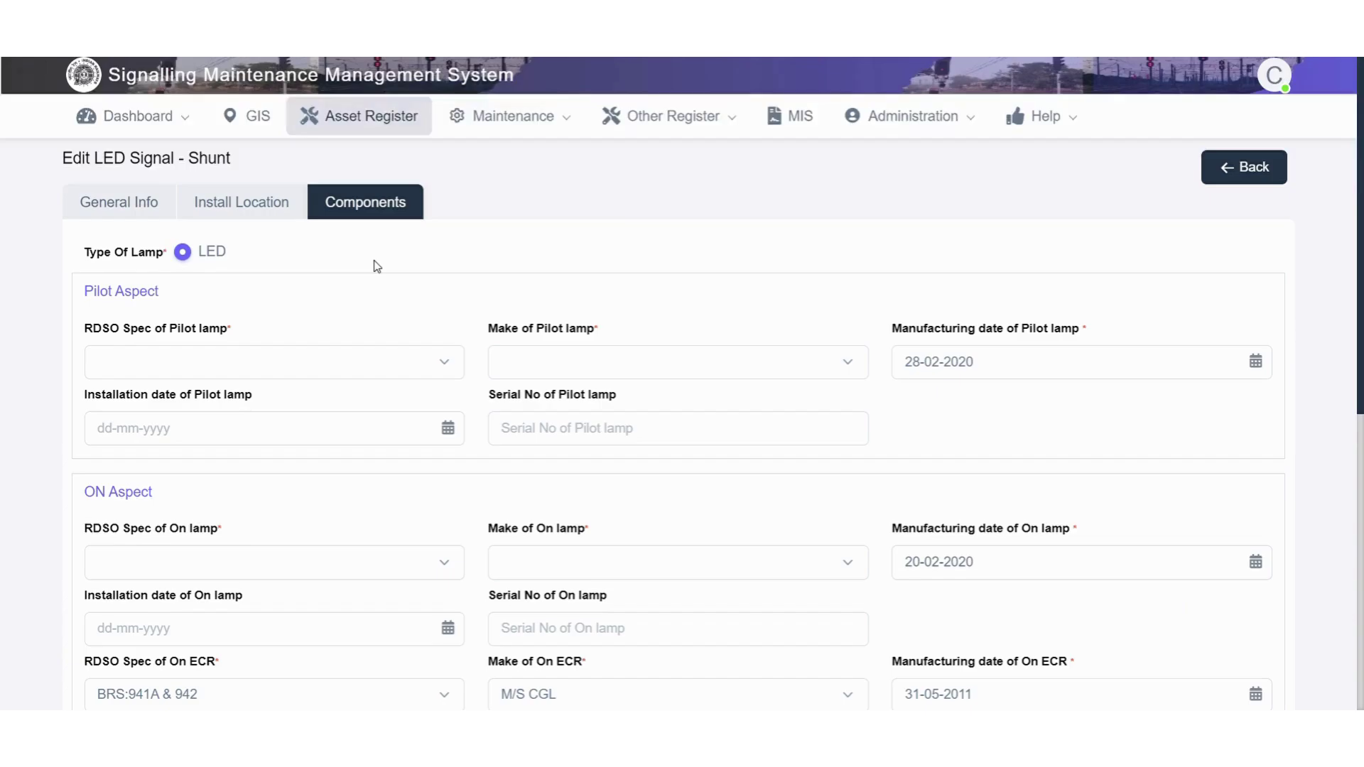
scroll(377, 267, "down", 8)
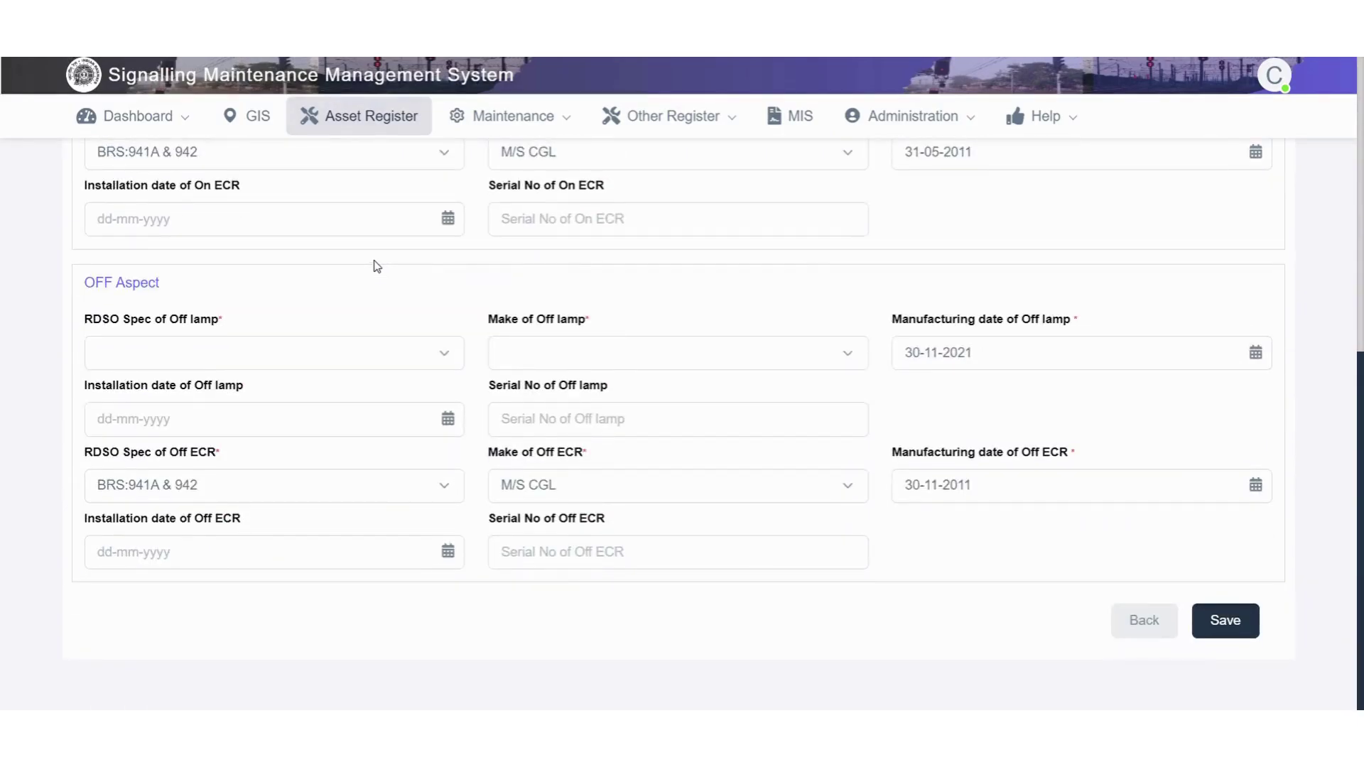
scroll(377, 266, "up", 8)
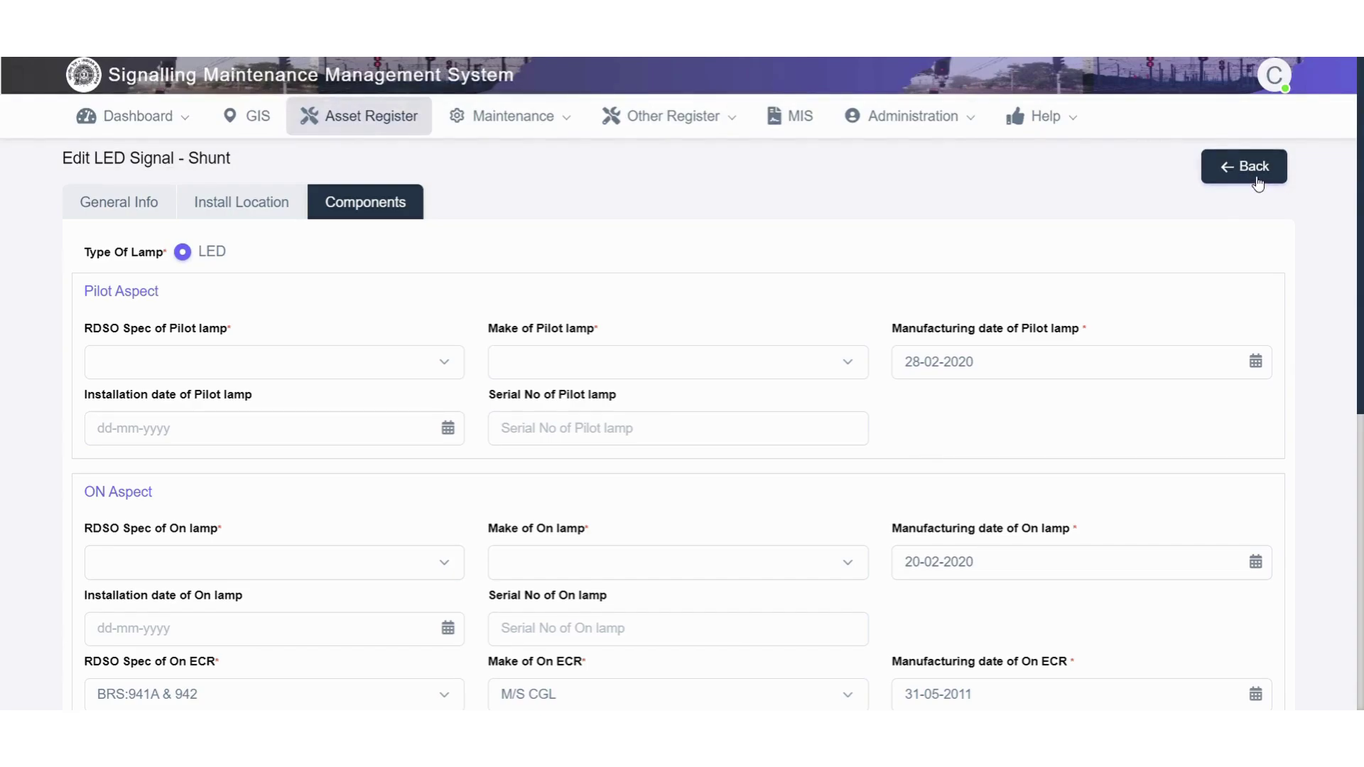
scroll(1236, 318, "down", 8)
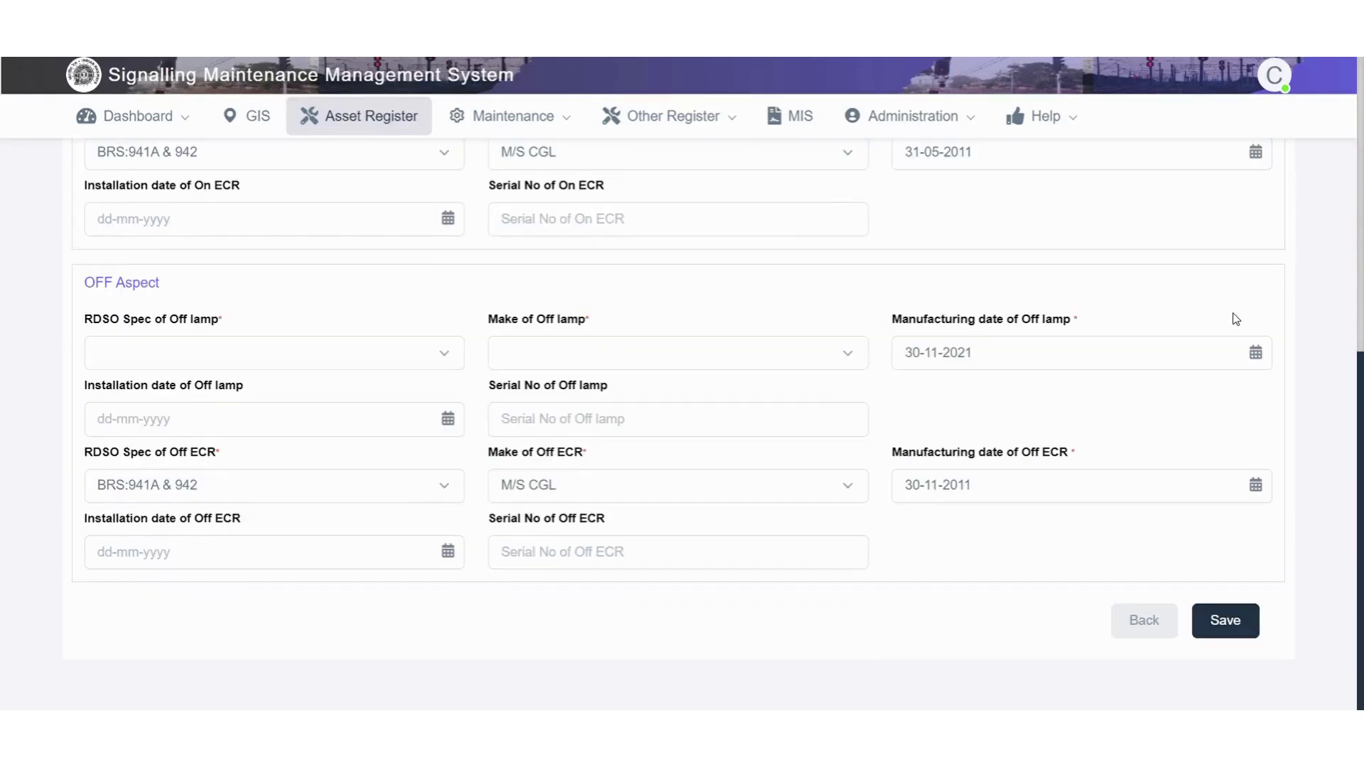
scroll(1236, 319, "up", 8)
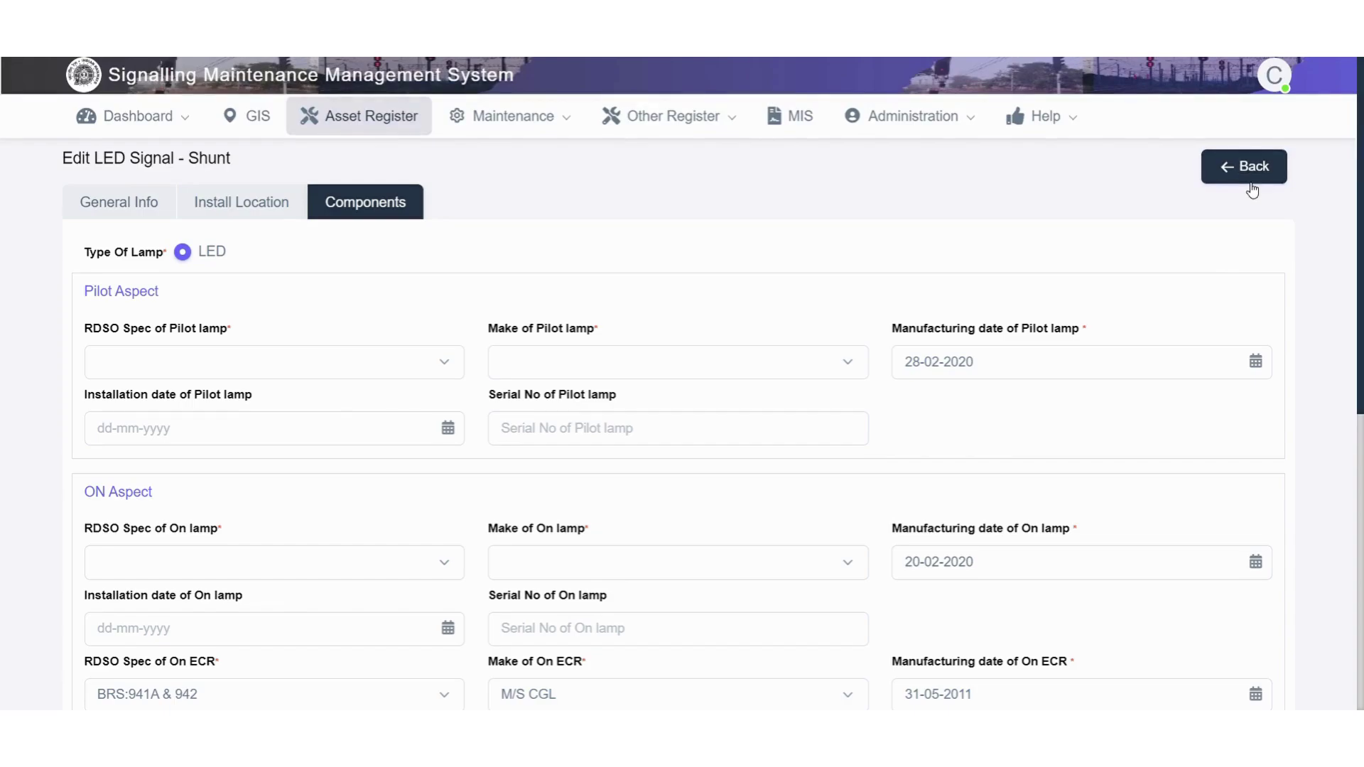
scroll(1183, 331, "down", 4)
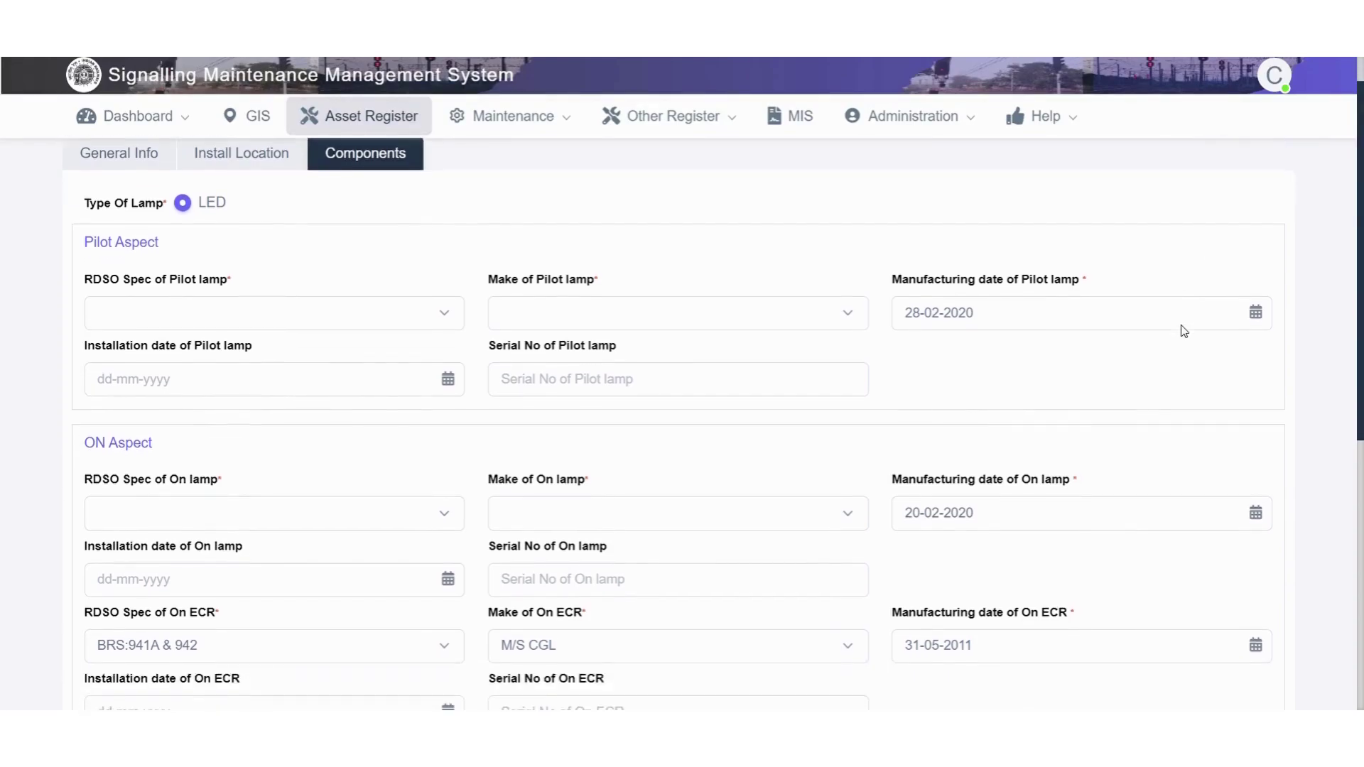
scroll(1188, 332, "down", 4)
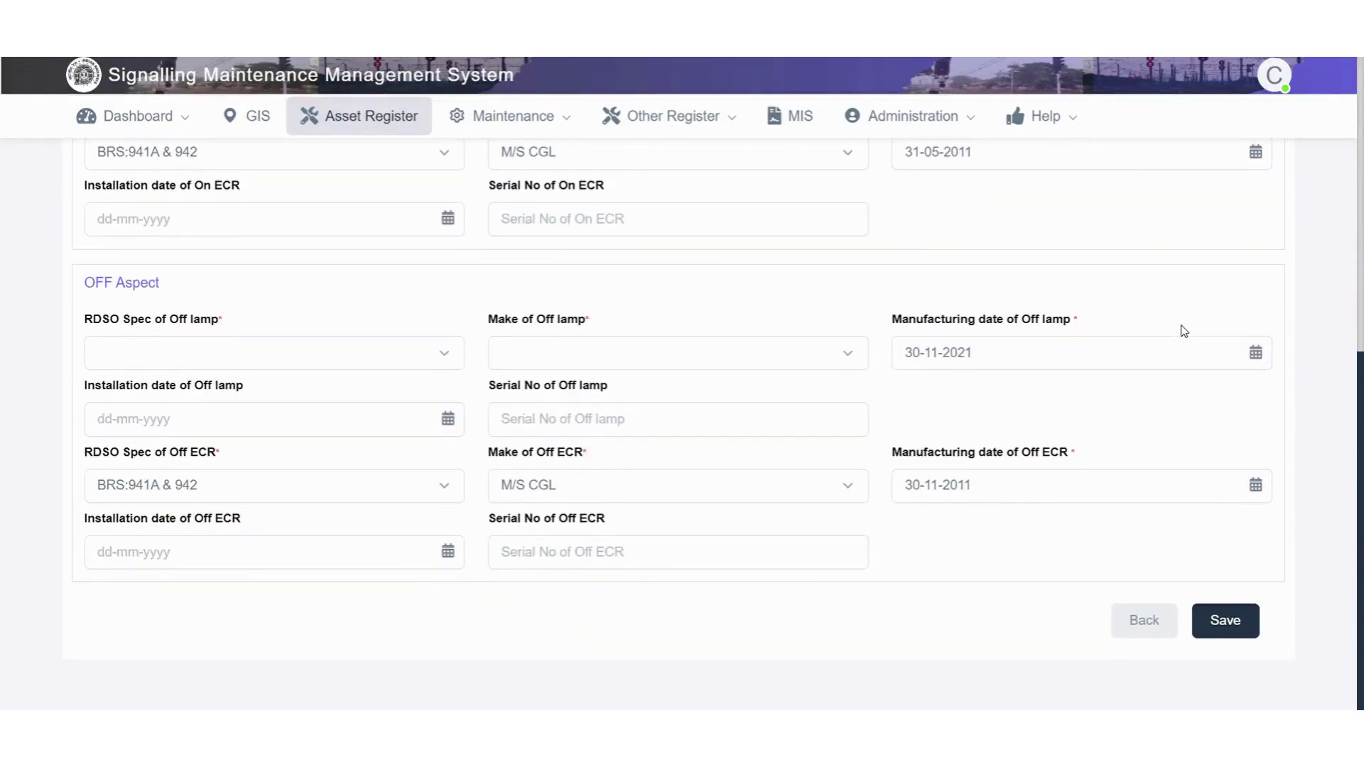
scroll(1184, 331, "up", 8)
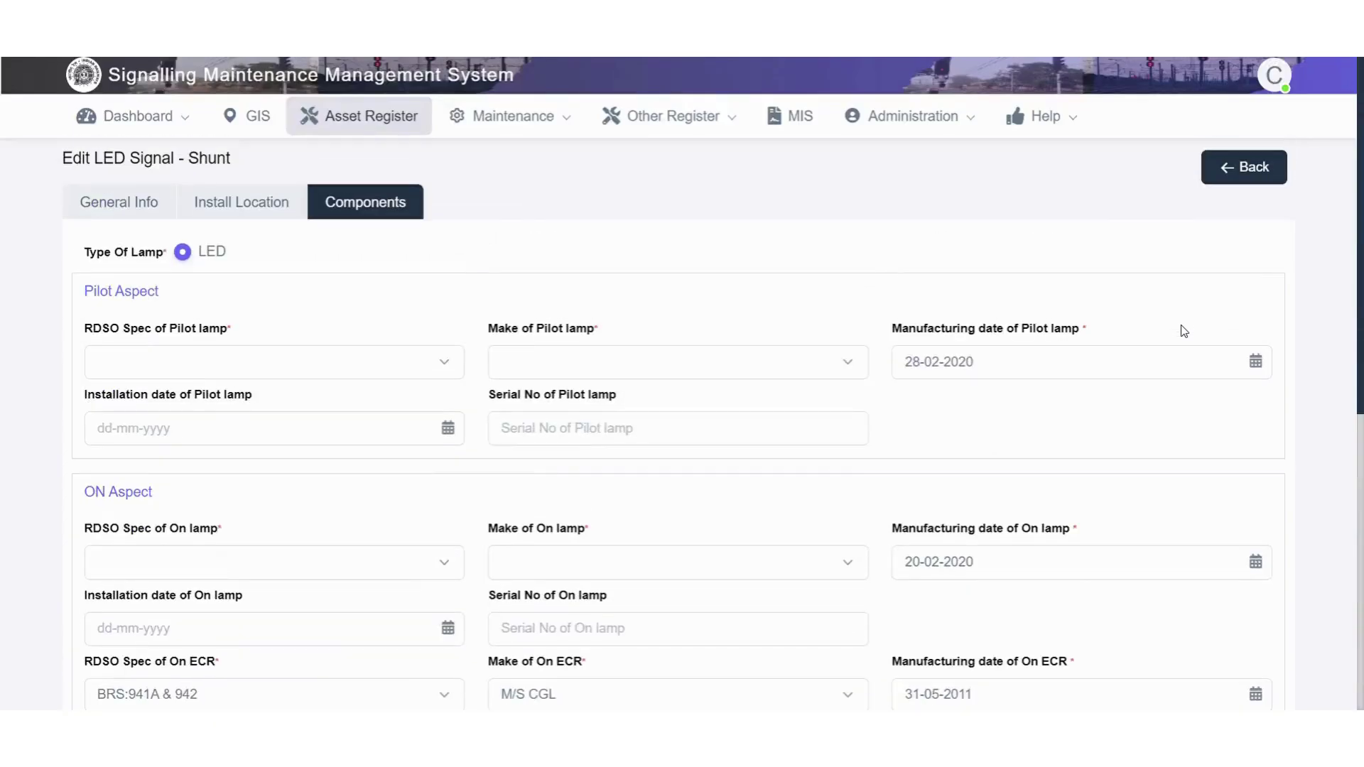
left_click(1244, 169)
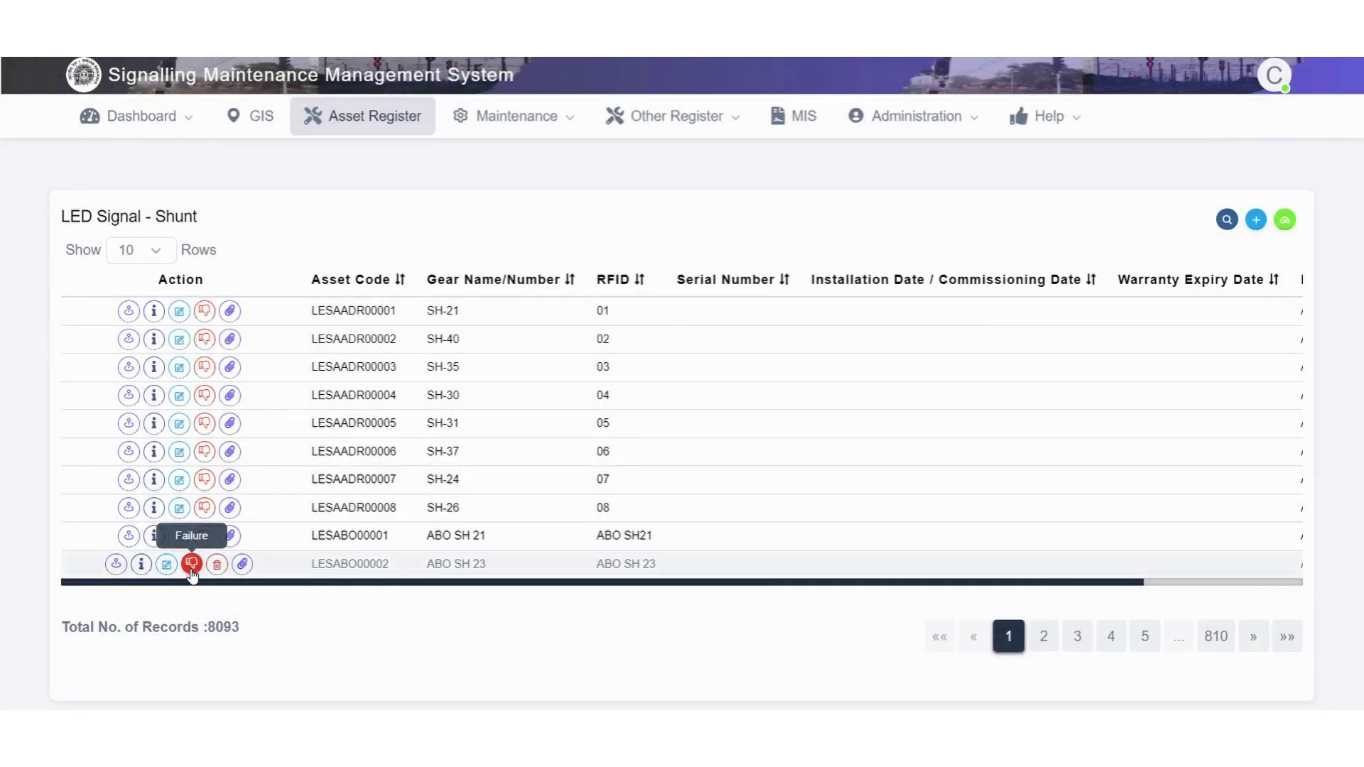
- Open the failure entry form for asset LESABO00002 and leave it without adding a failure
left_click(191, 565)
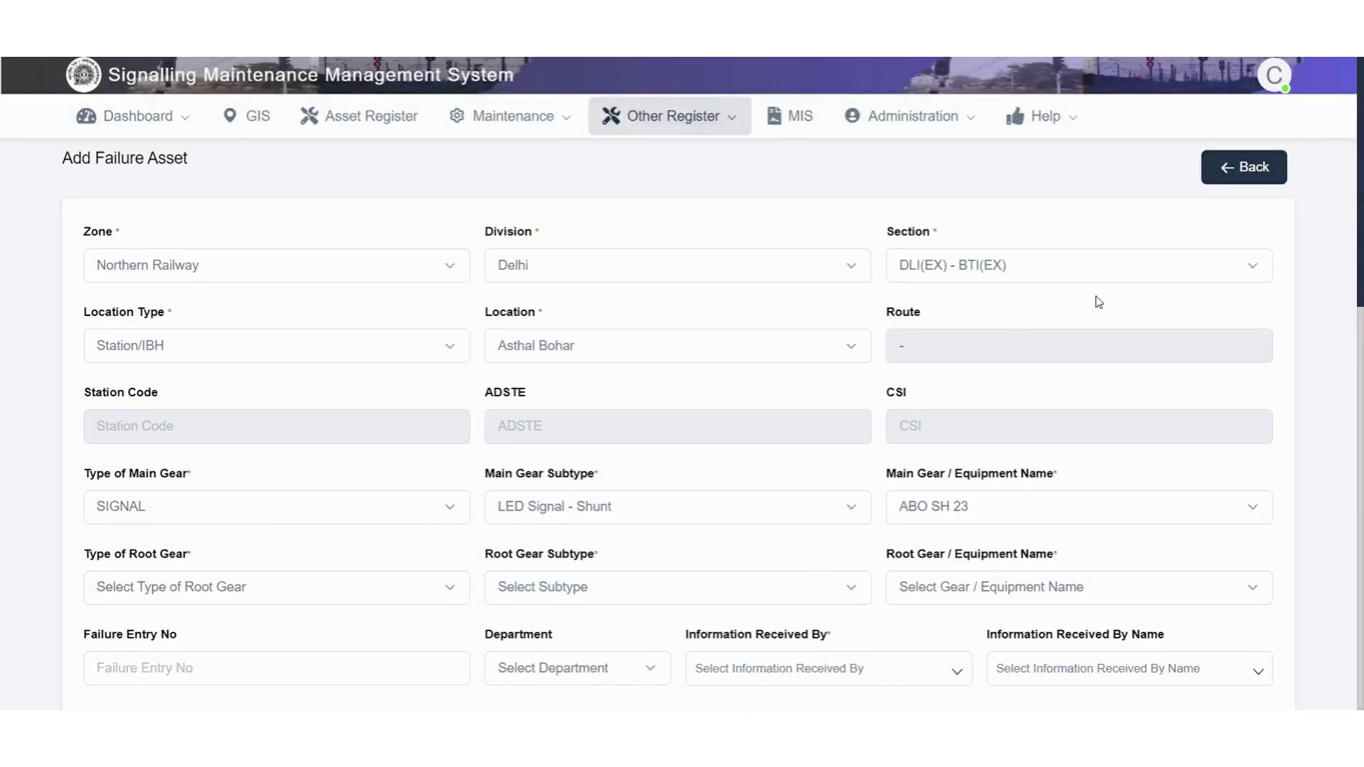
left_click(1240, 170)
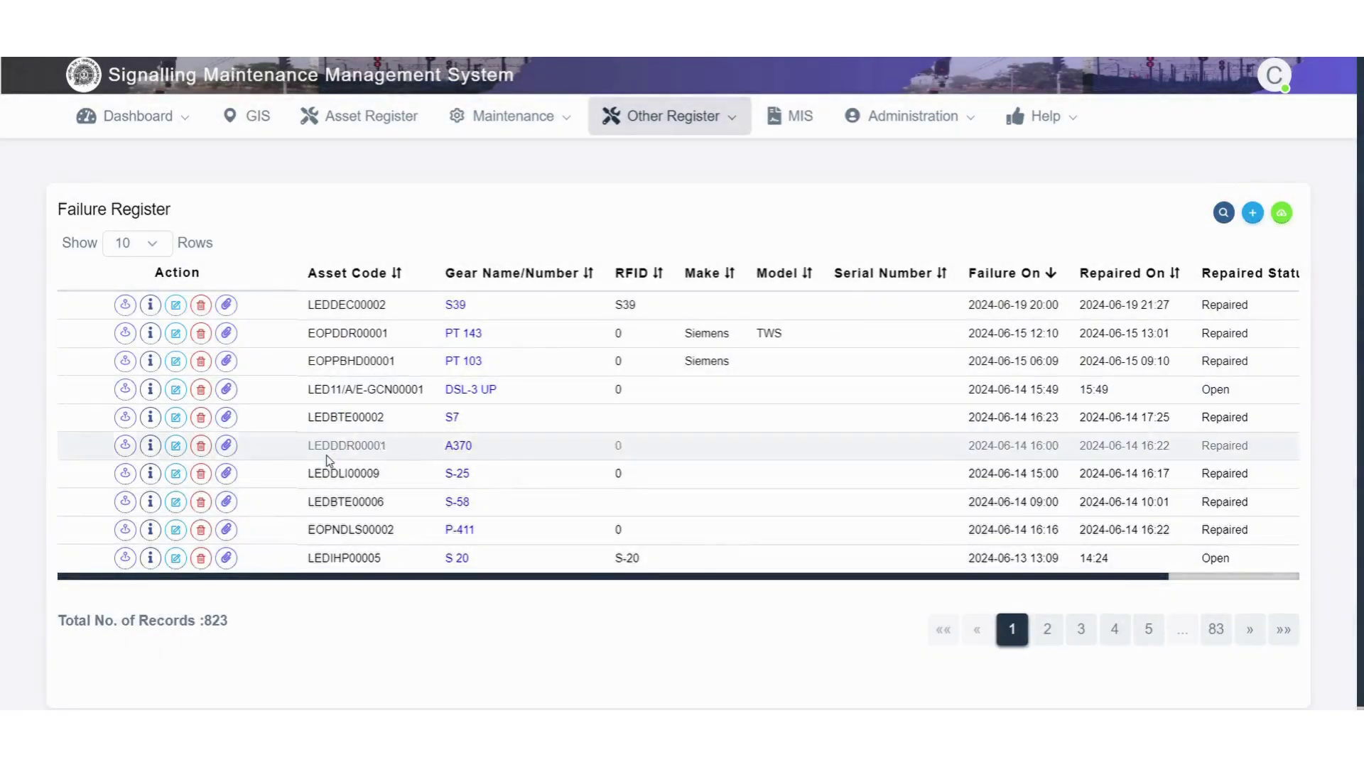
- Request deletion of the LEDIHP00005 failure record but keep it, and view its document attachment dialog without uploading anything
left_click(202, 558)
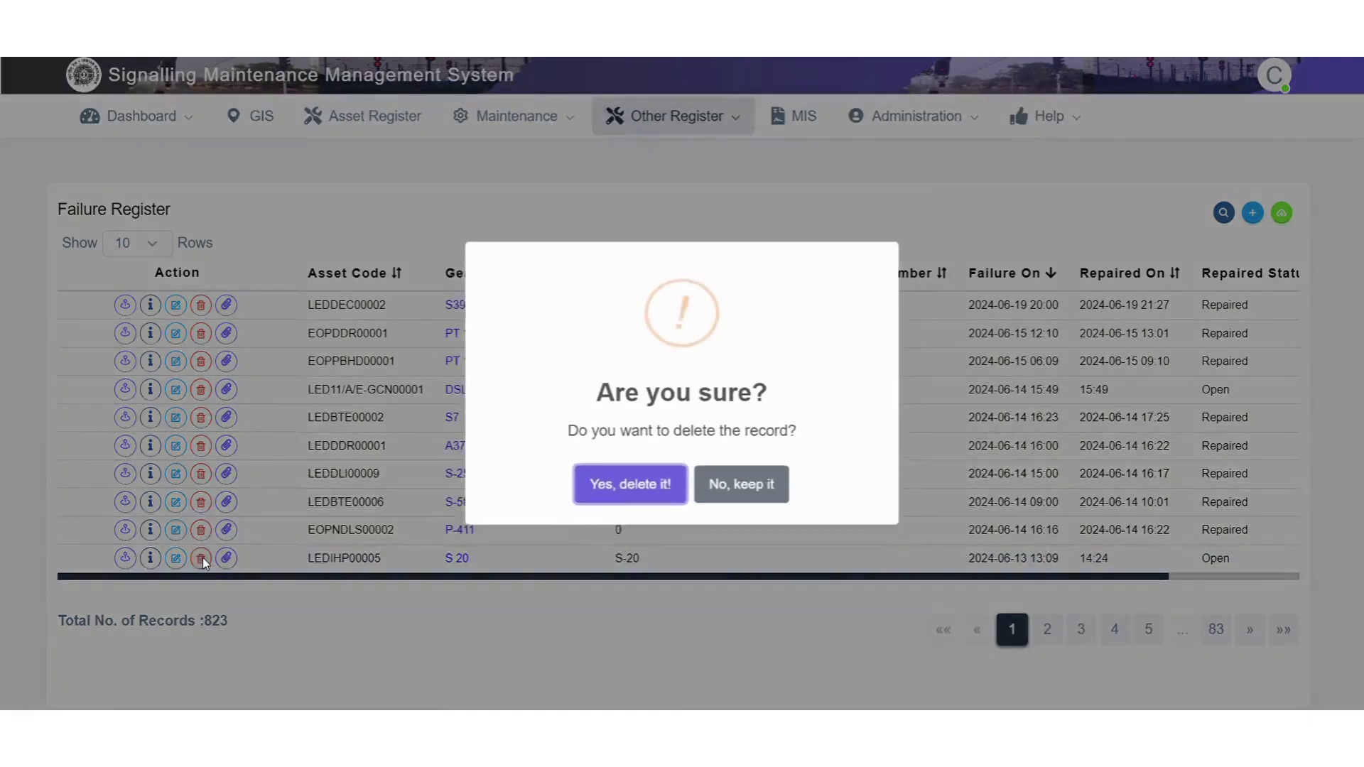
left_click(743, 497)
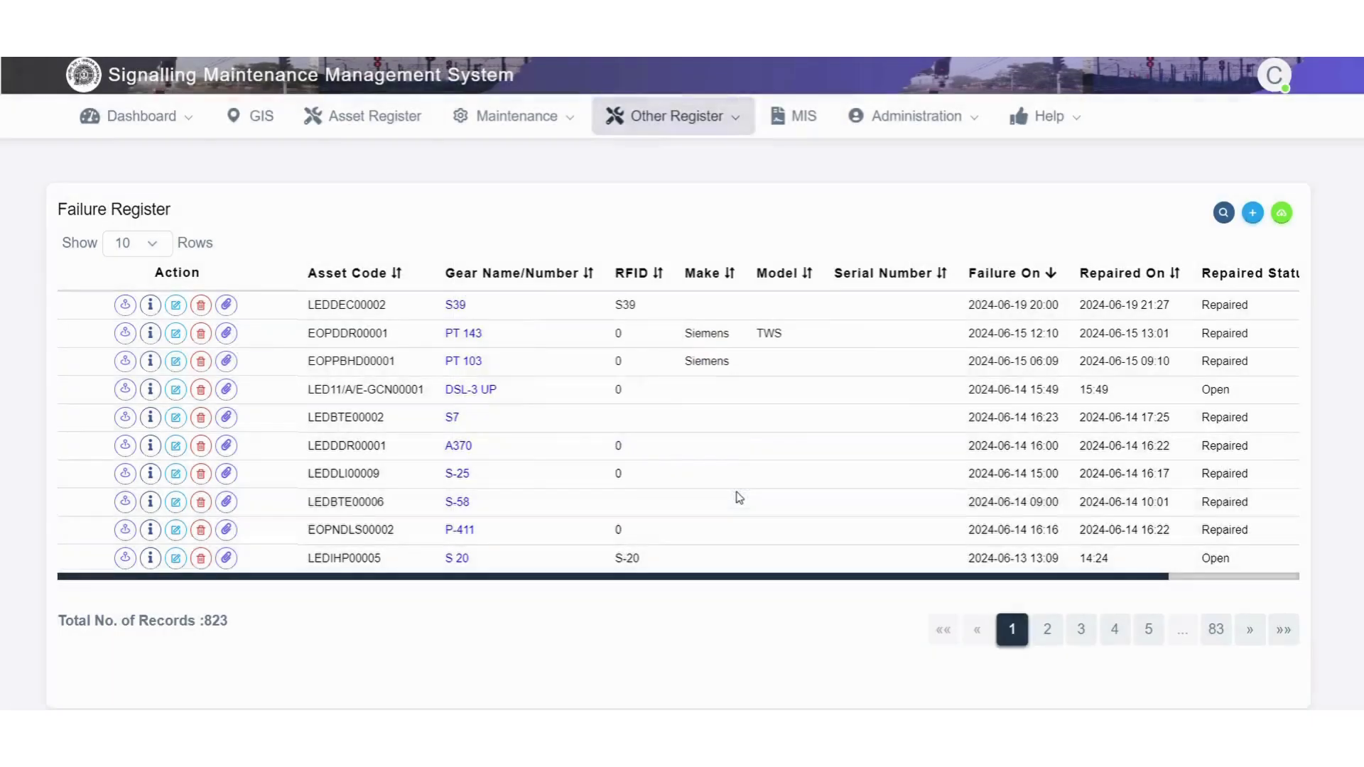
left_click(227, 558)
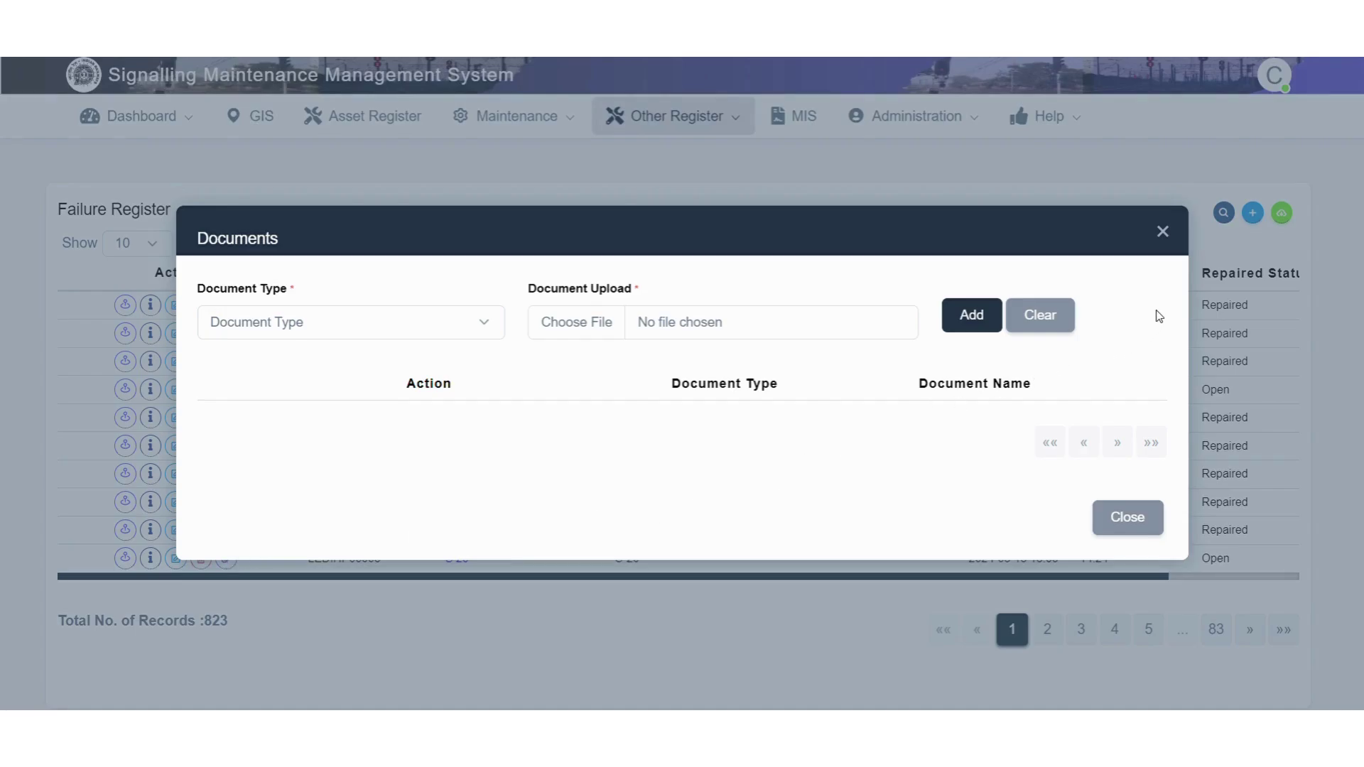
left_click(1163, 232)
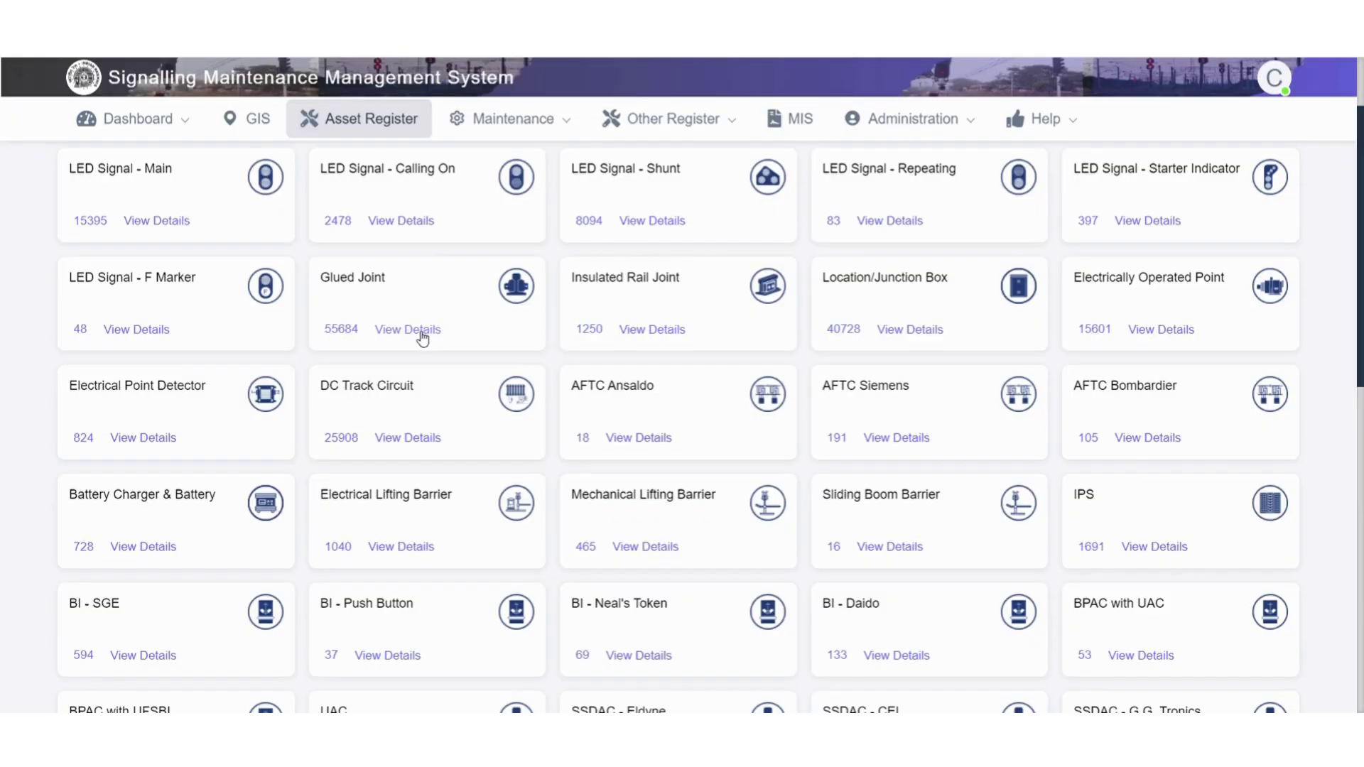
- Open the Glued Joint asset list and view its filter options without applying a filter
left_click(419, 333)
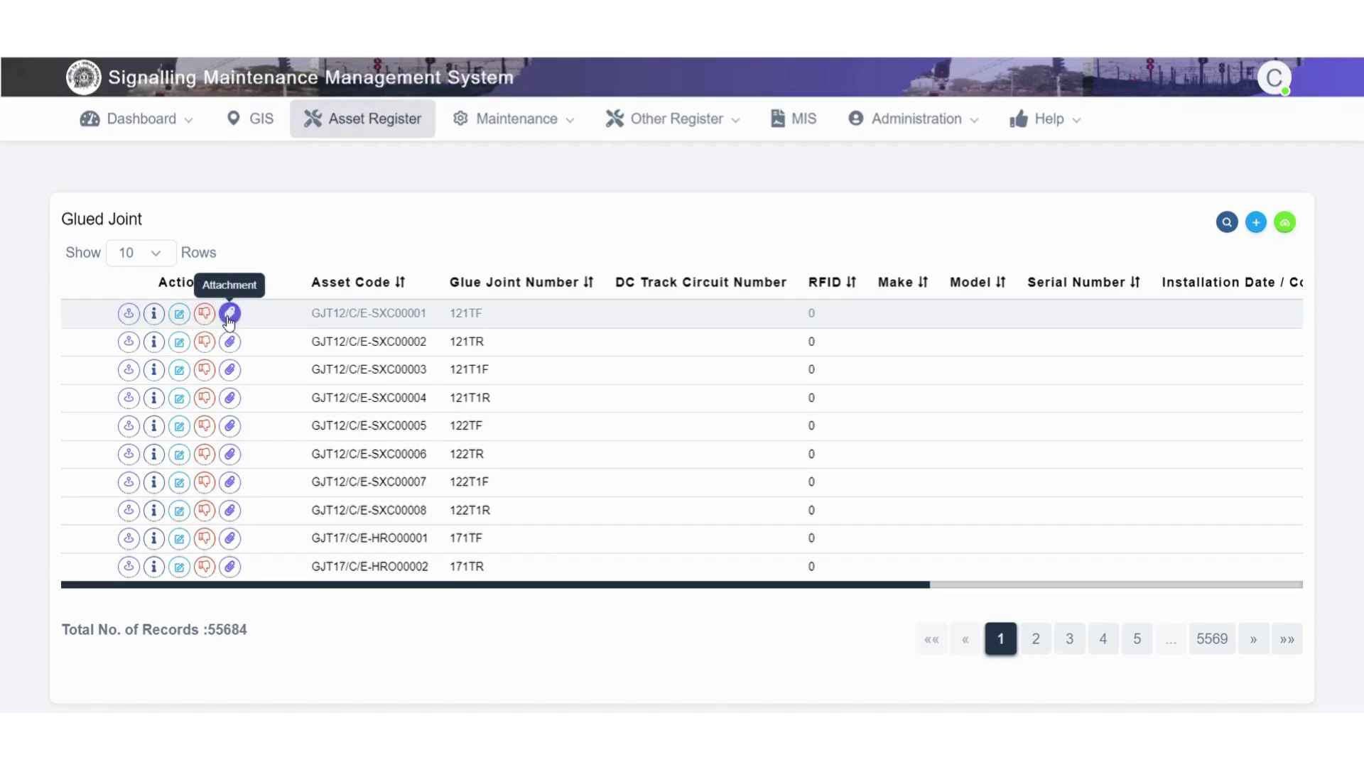
left_click(1225, 224)
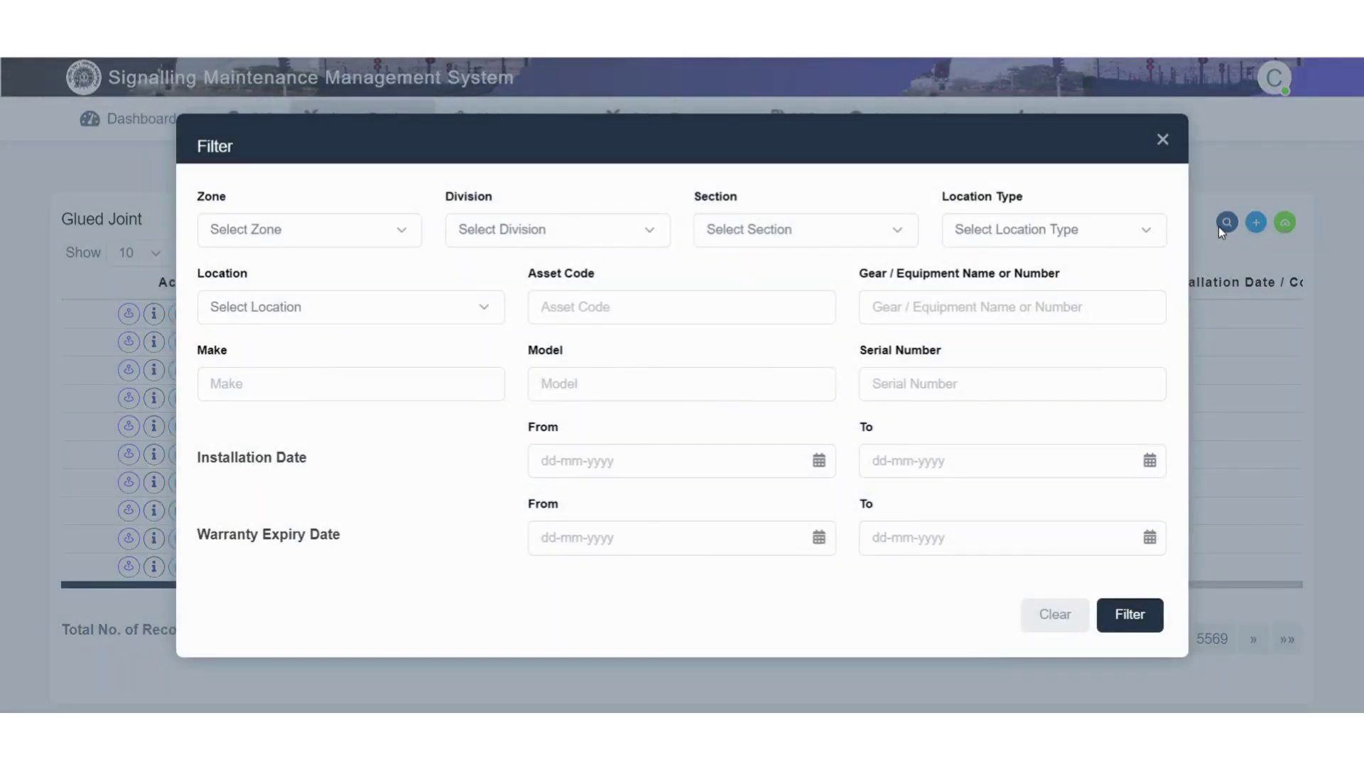
left_click(1164, 140)
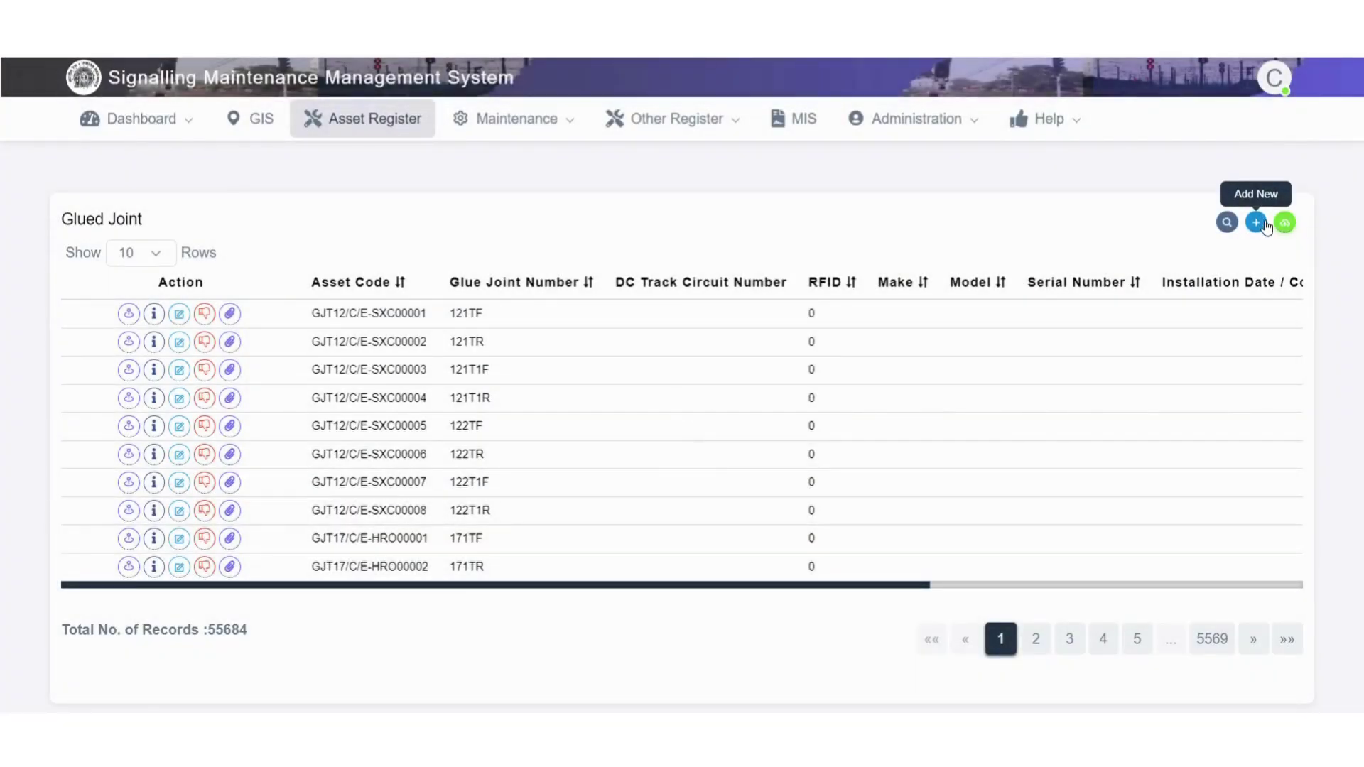
- Open the form for adding a new Glued Joint, review its general information and install location fields, and return without saving
left_click(1255, 222)
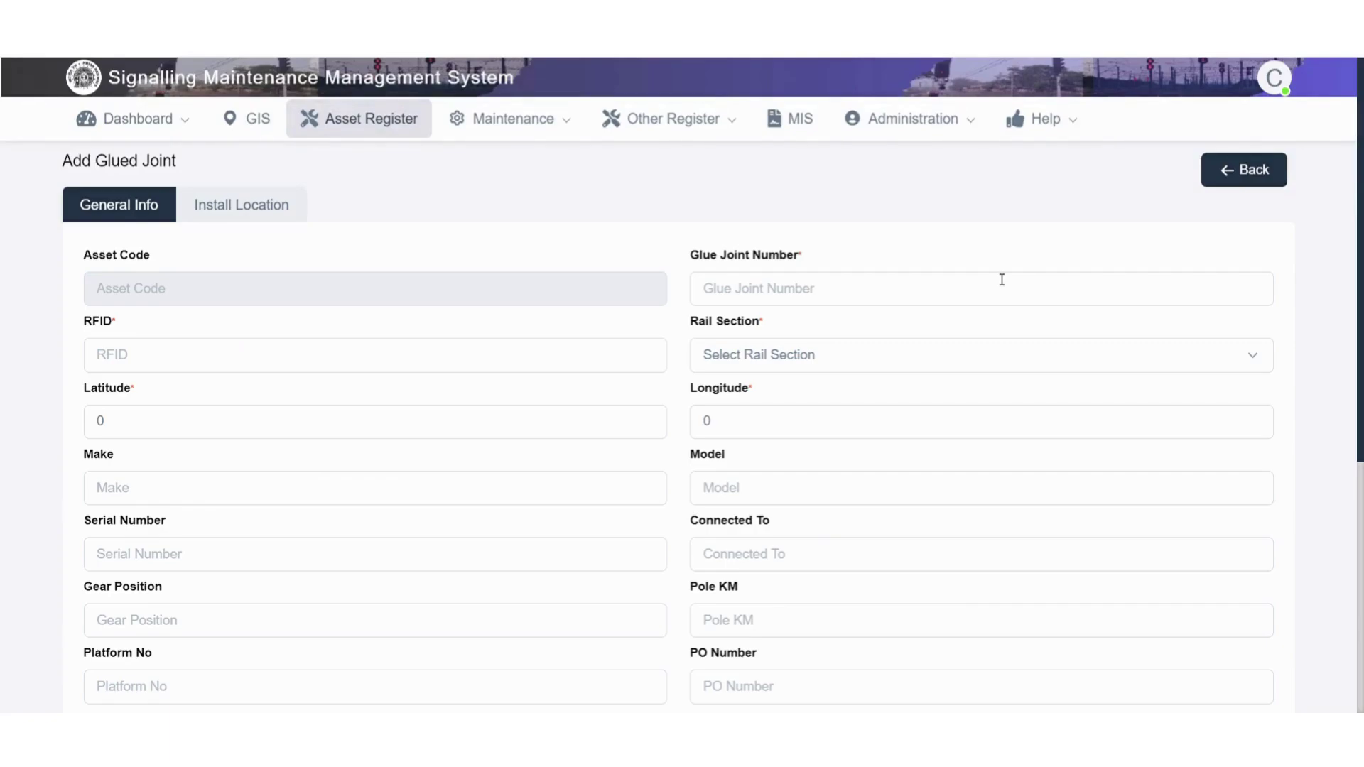
scroll(1001, 279, "down", 4)
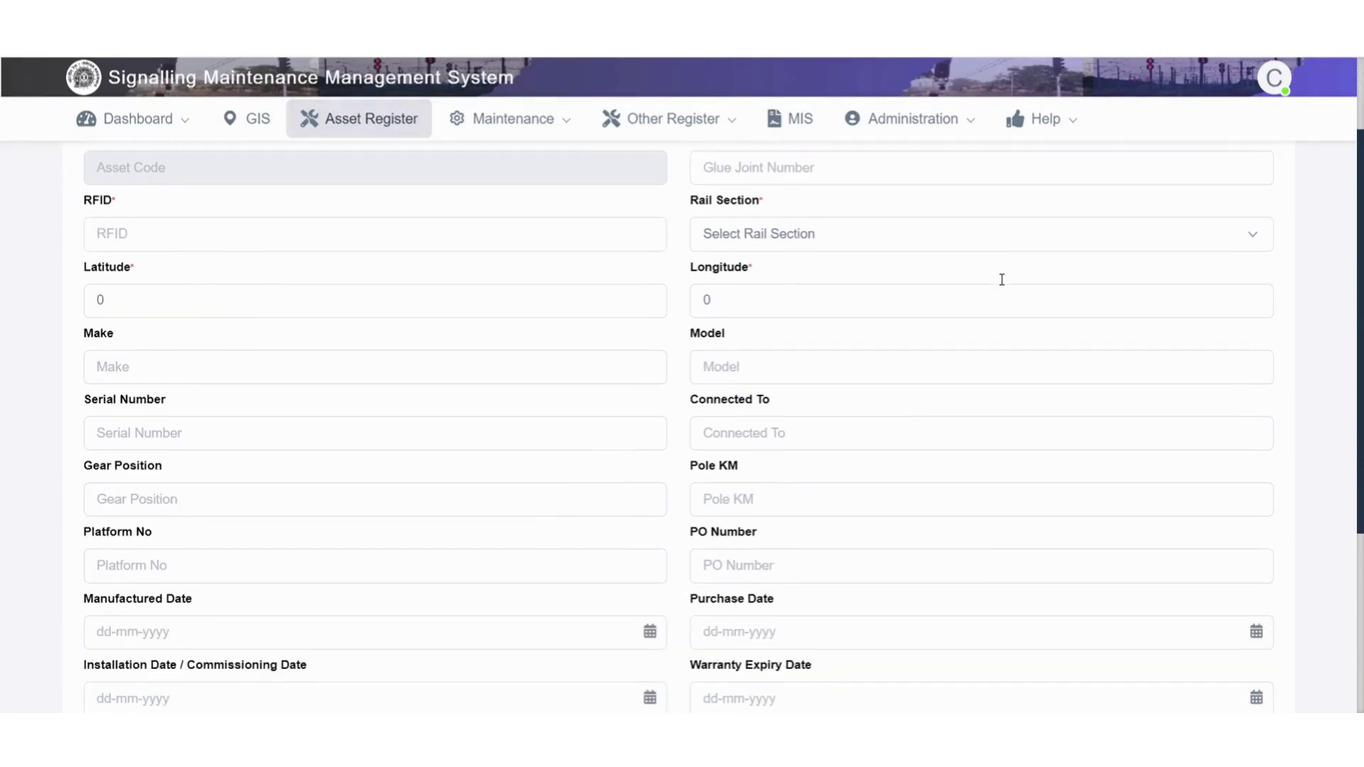
scroll(1001, 279, "down", 2)
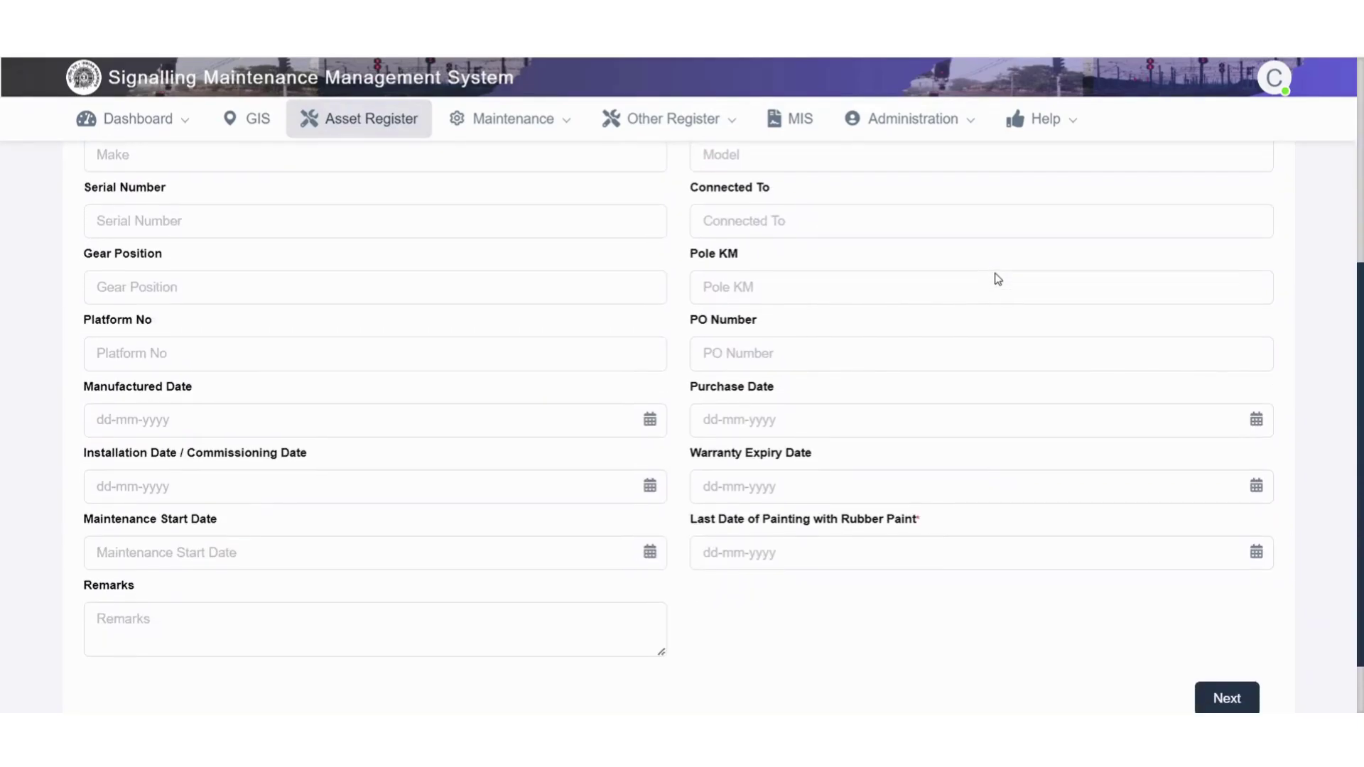
scroll(1000, 278, "up", 6)
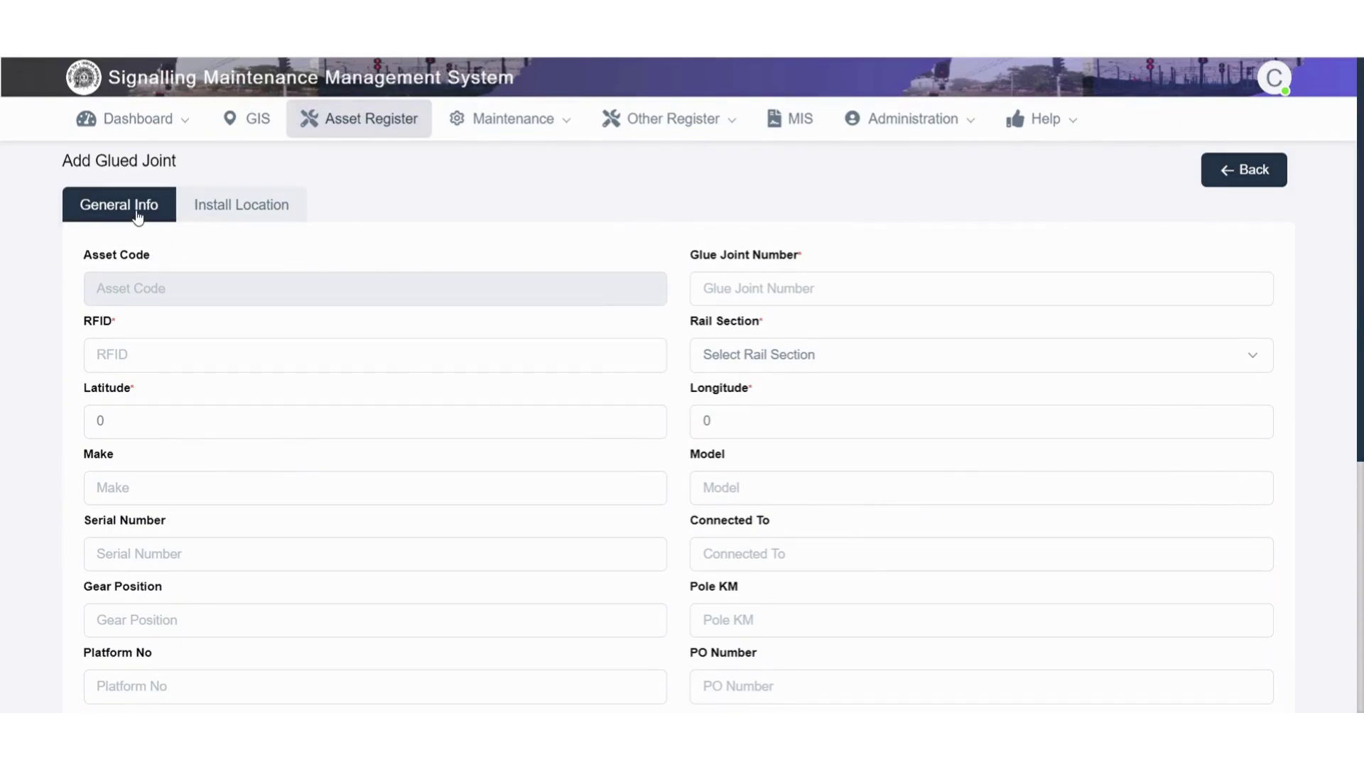
left_click(231, 212)
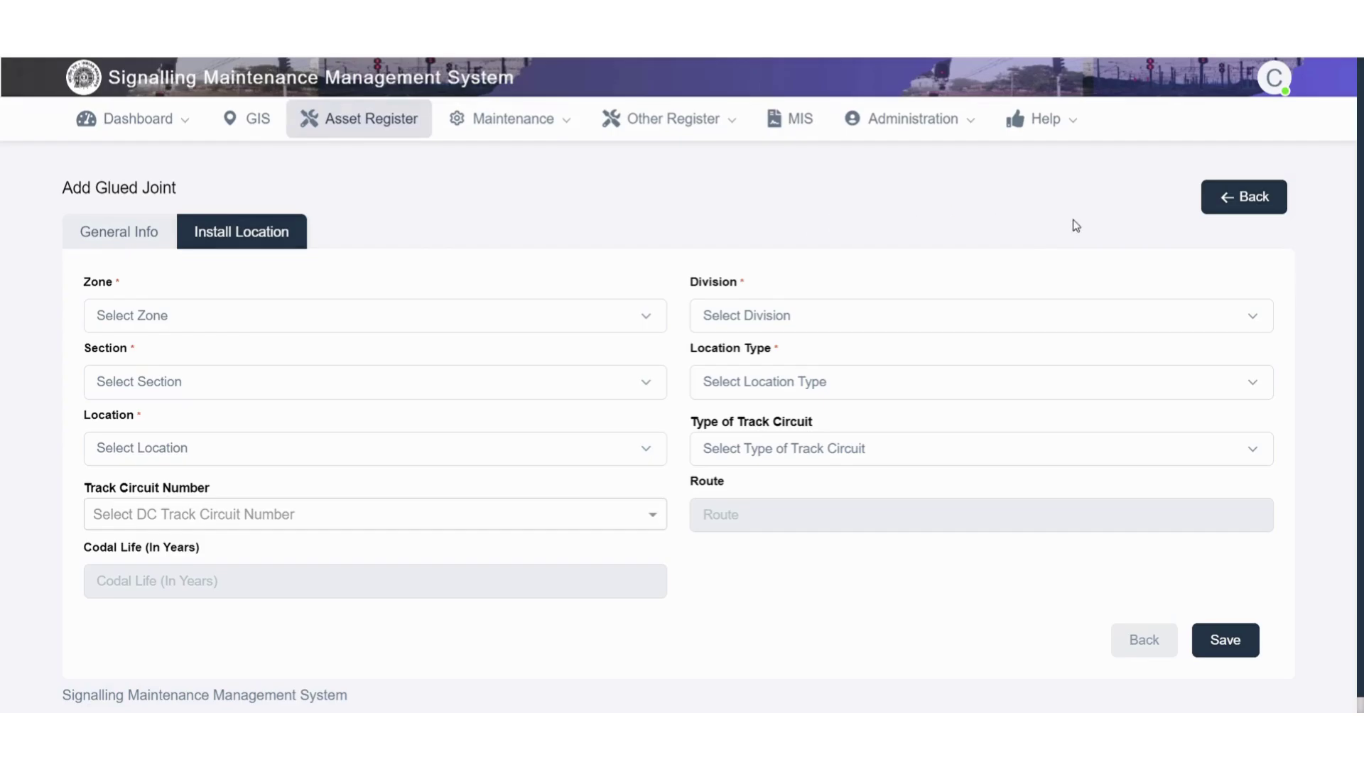
left_click(1262, 208)
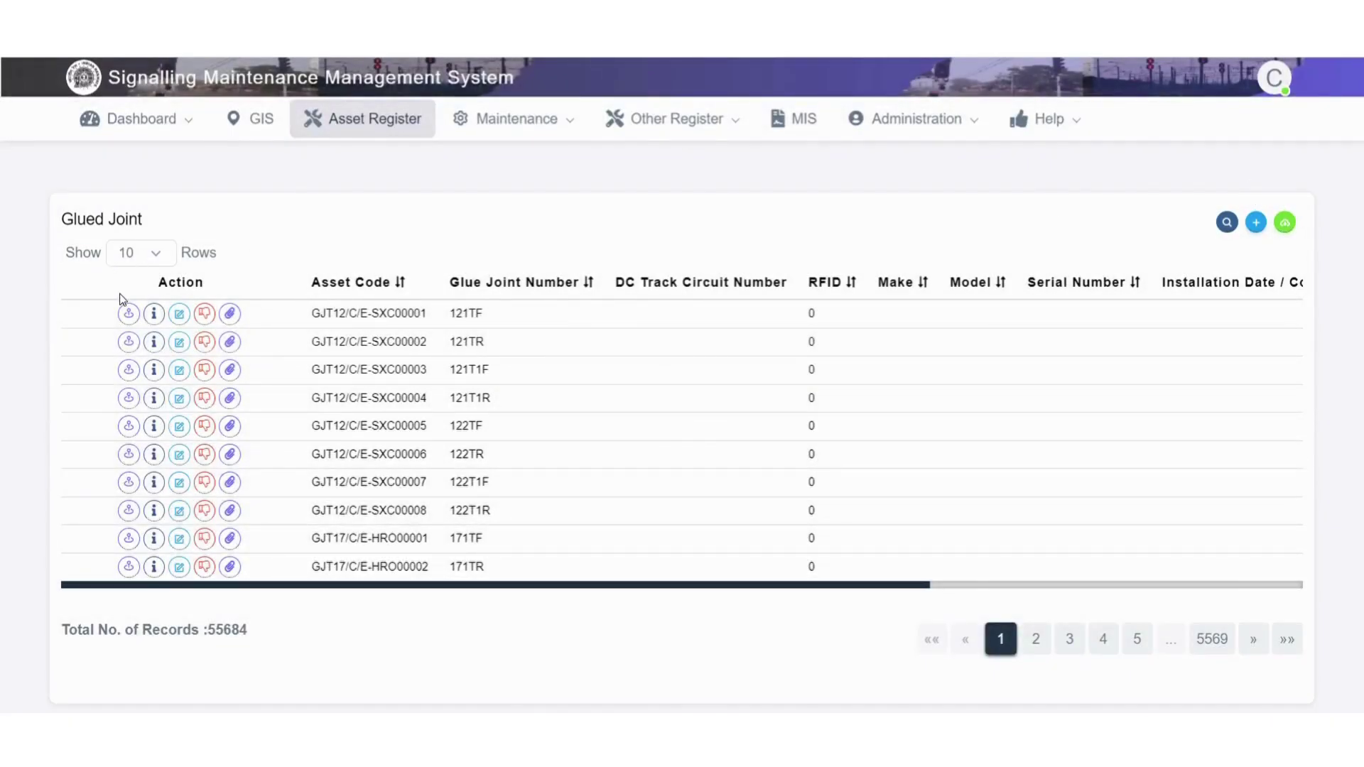
- Show Glued Joint GJT12/C/E-SXC00001 on the GIS map, return to the asset list, and review its basic and location information
left_click(129, 313)
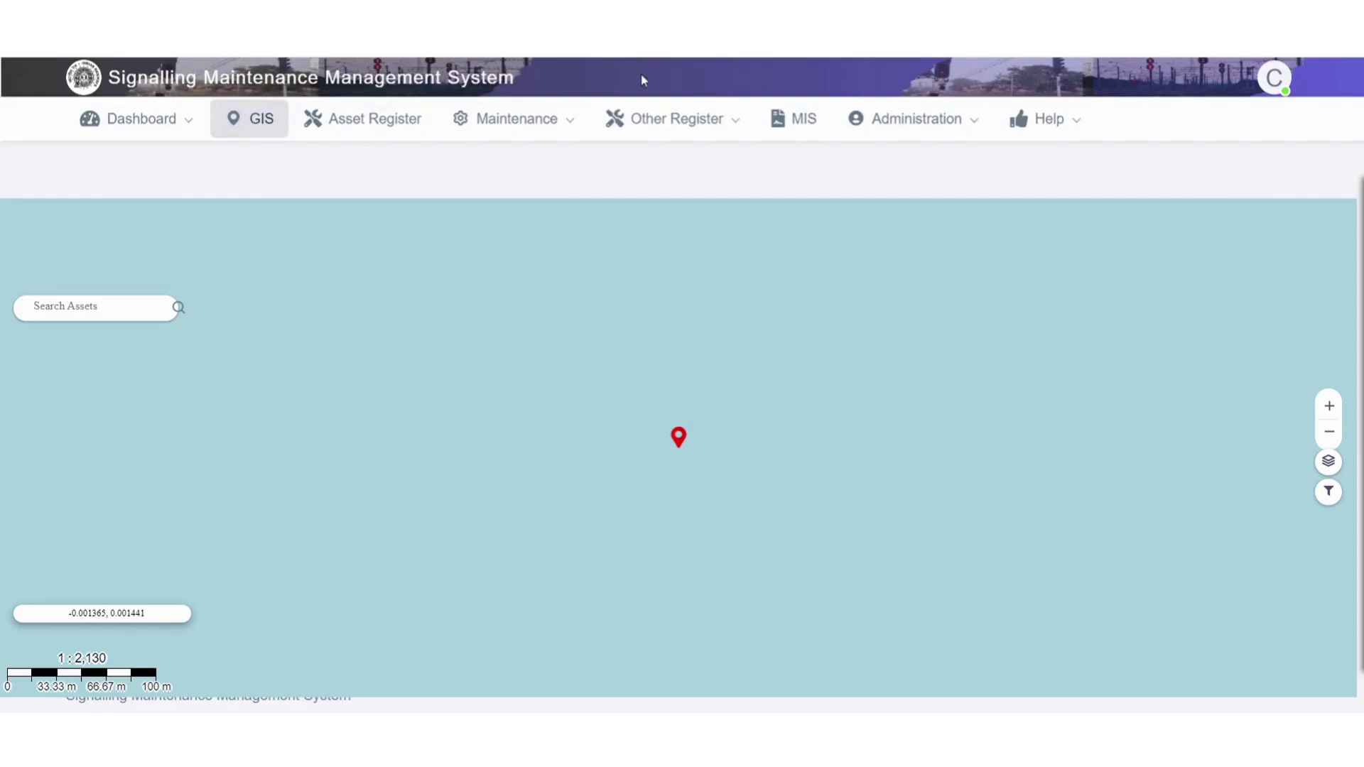
left_click(362, 118)
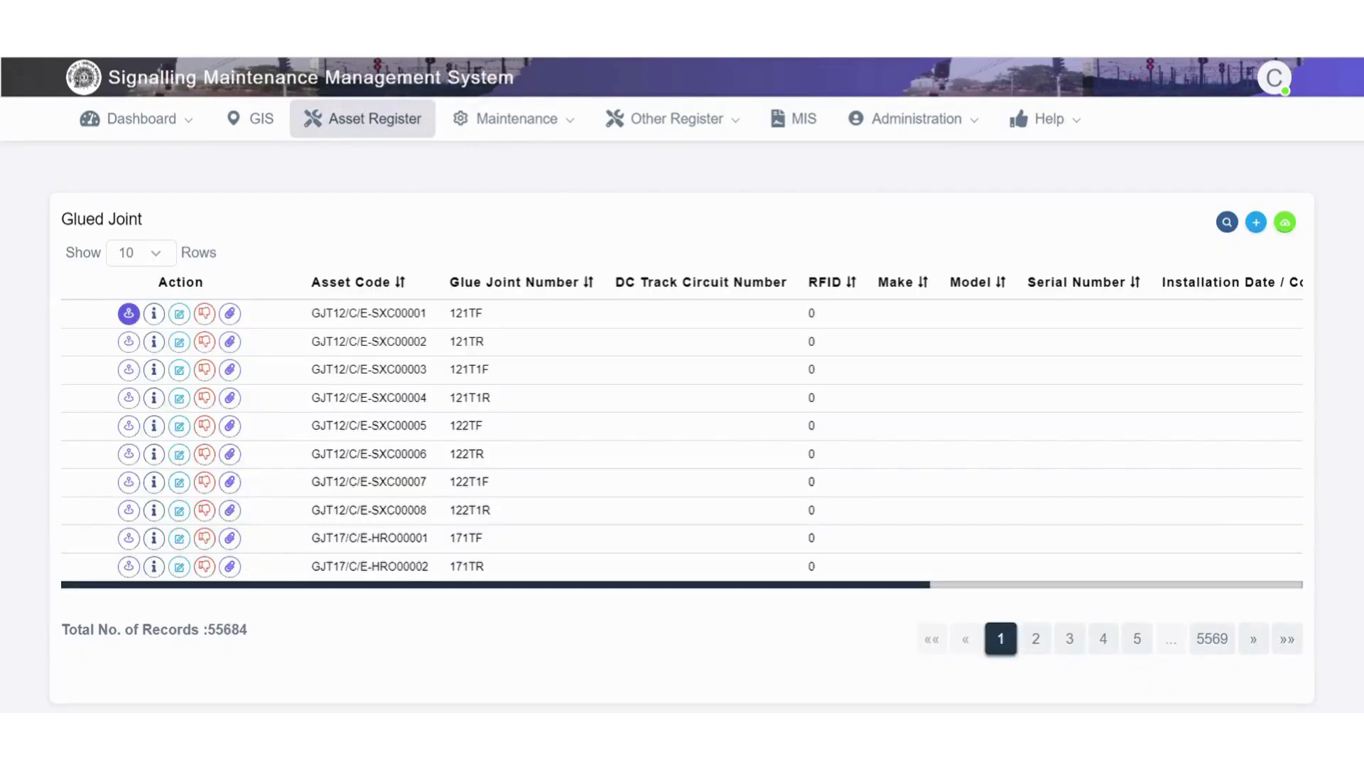
left_click(154, 314)
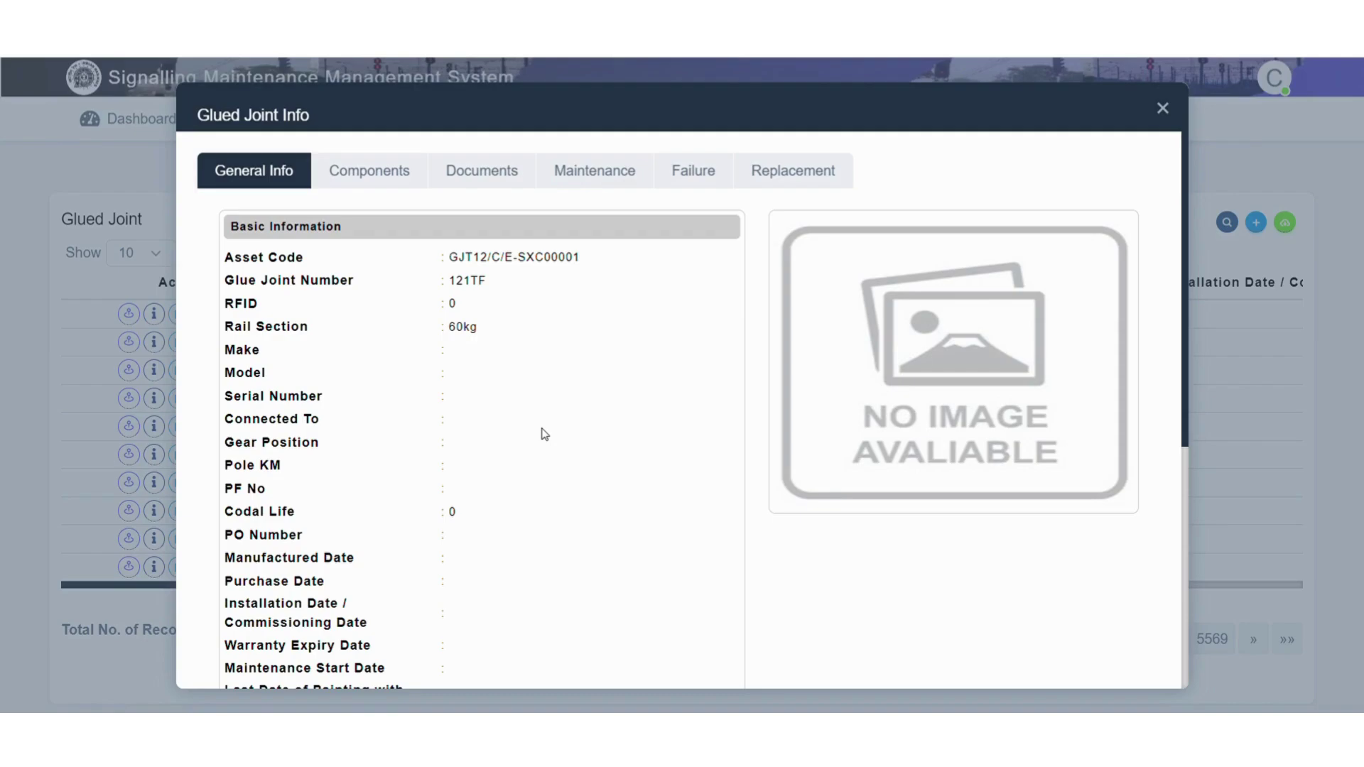
scroll(544, 434, "down", 3)
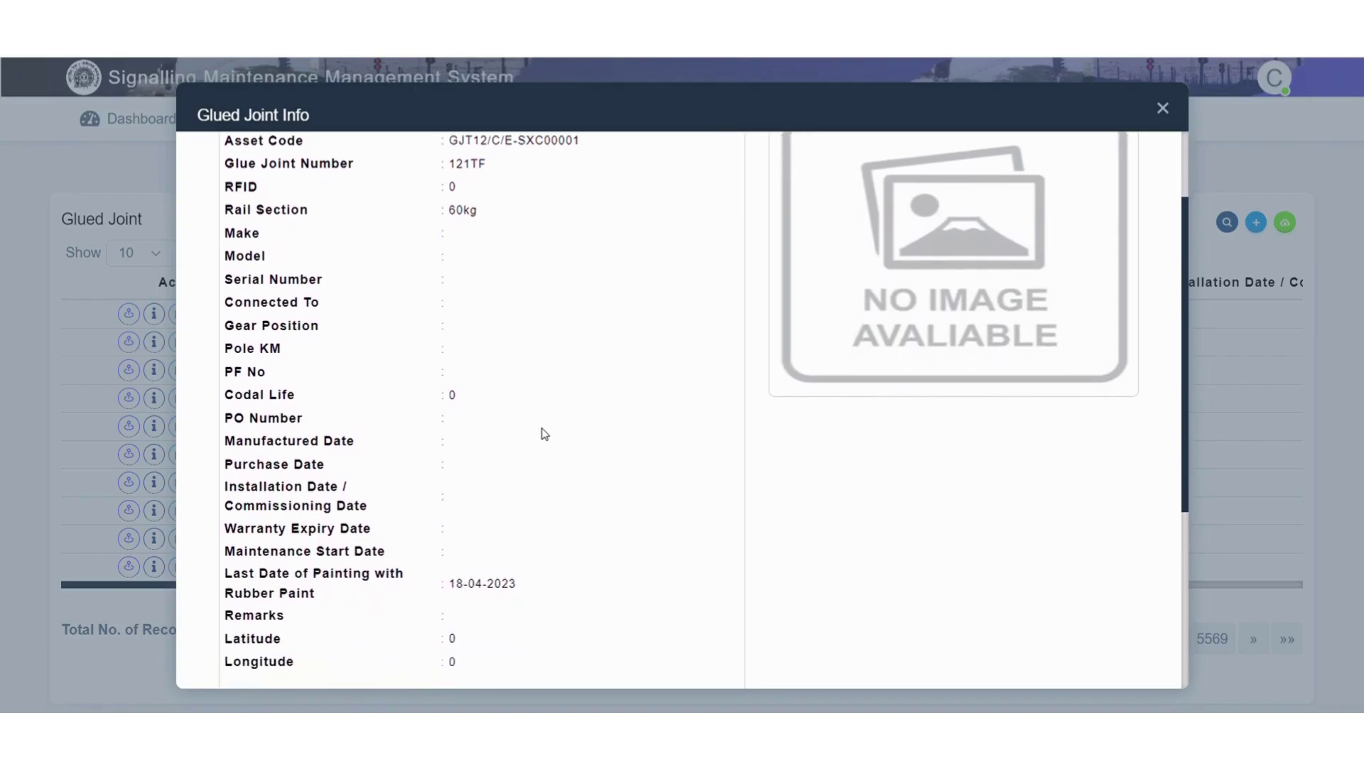
scroll(544, 434, "down", 5)
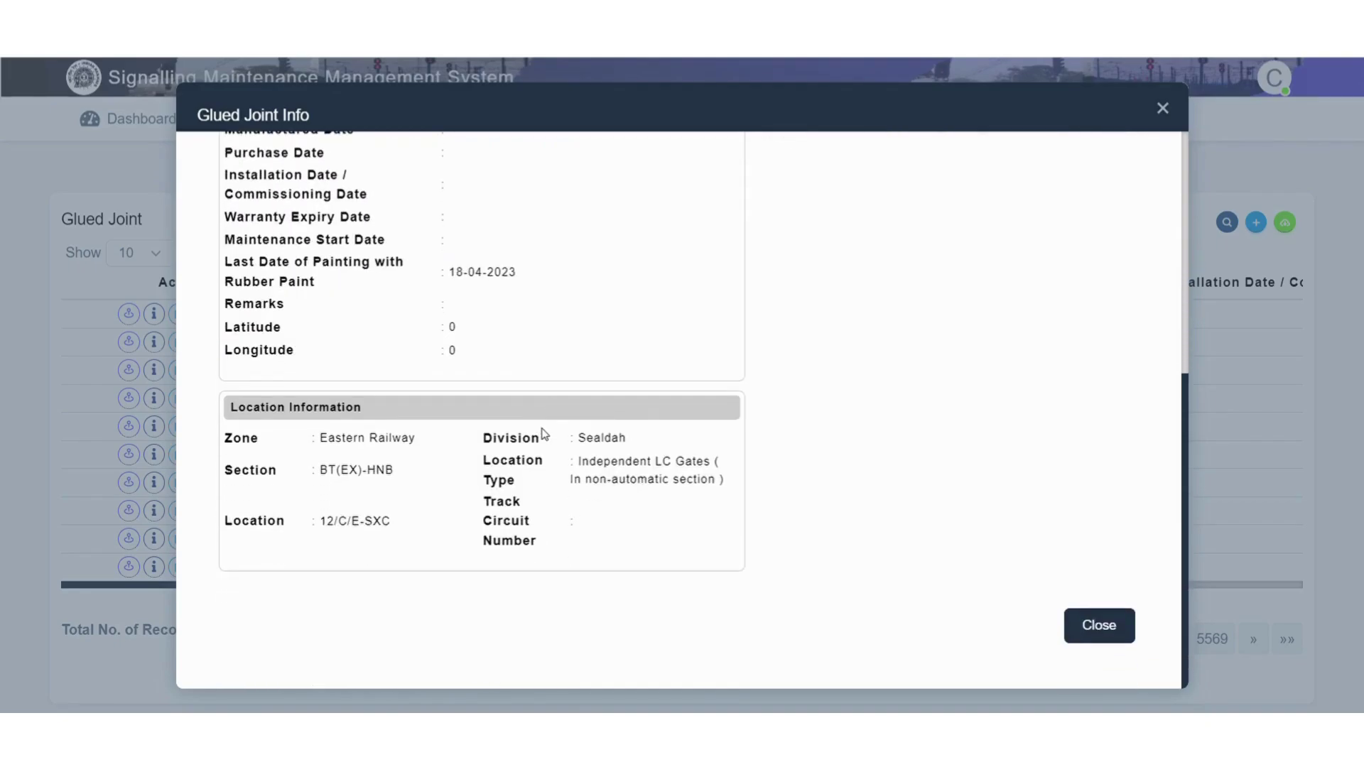
scroll(545, 434, "up", 7)
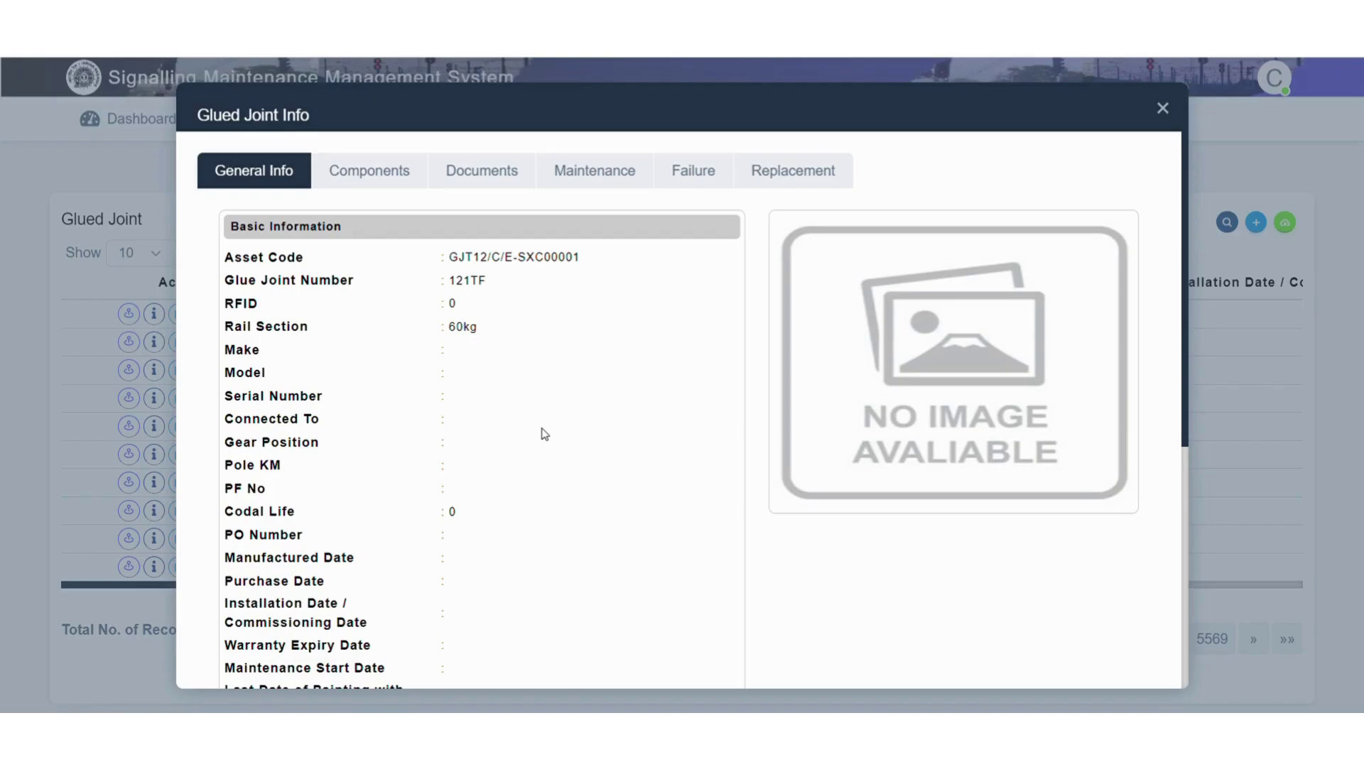
- Review the Glued Joint's components, documents, maintenance history, measured parameters, failure and replacement details, and close its information window
left_click(373, 174)
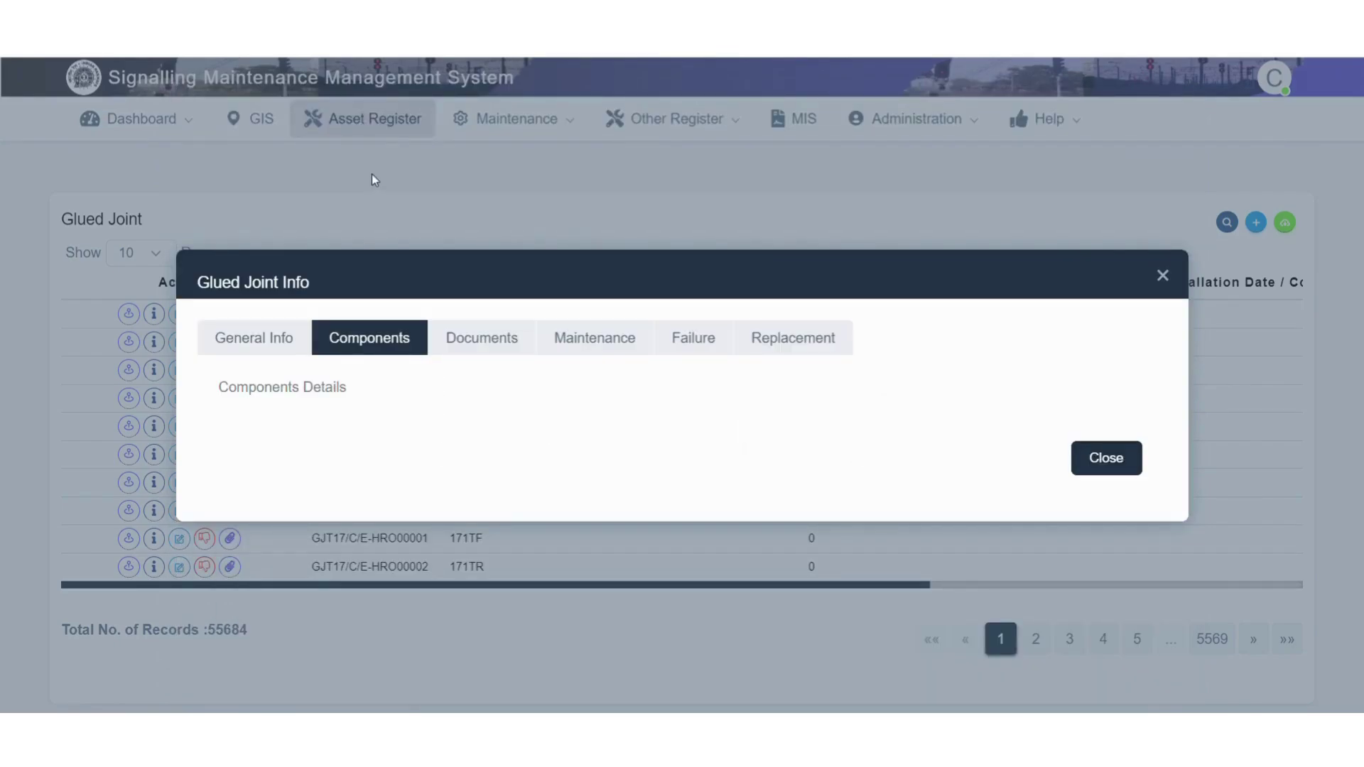
left_click(495, 351)
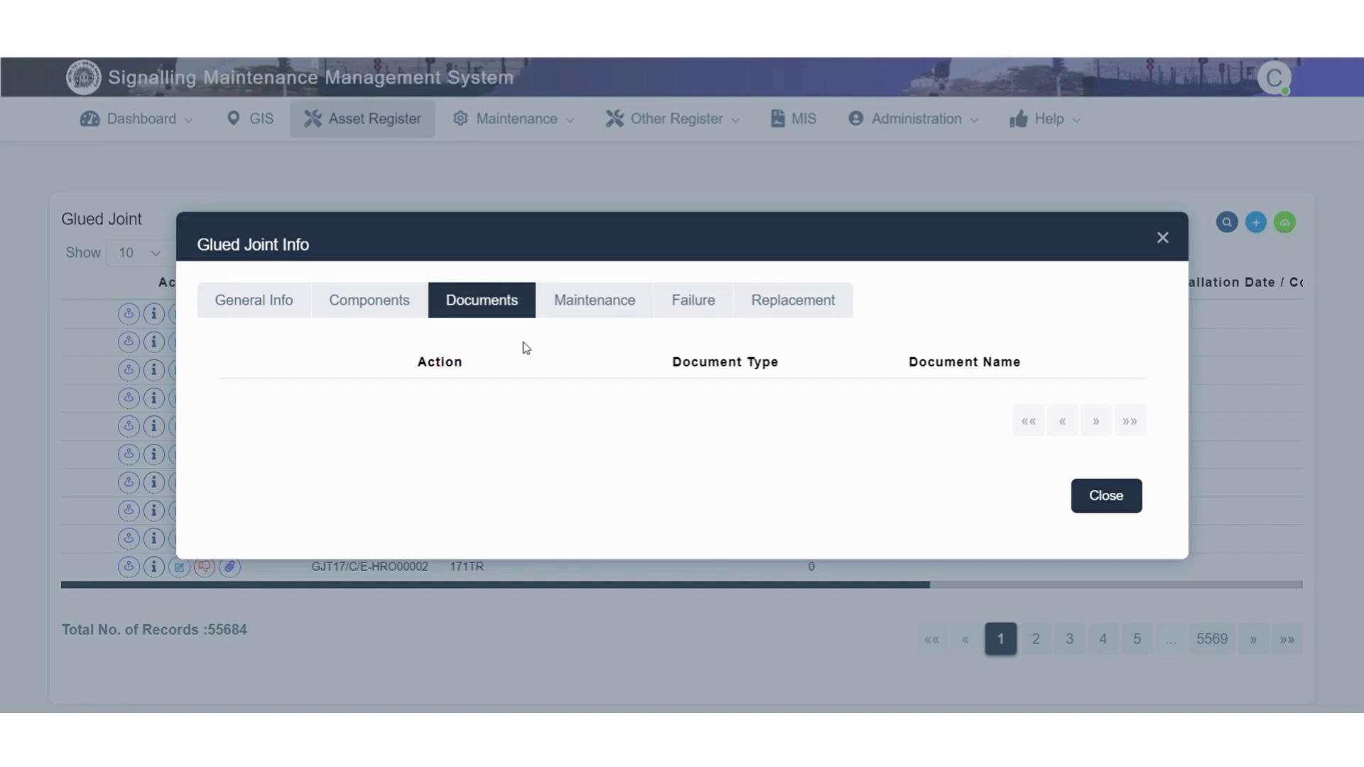
left_click(592, 302)
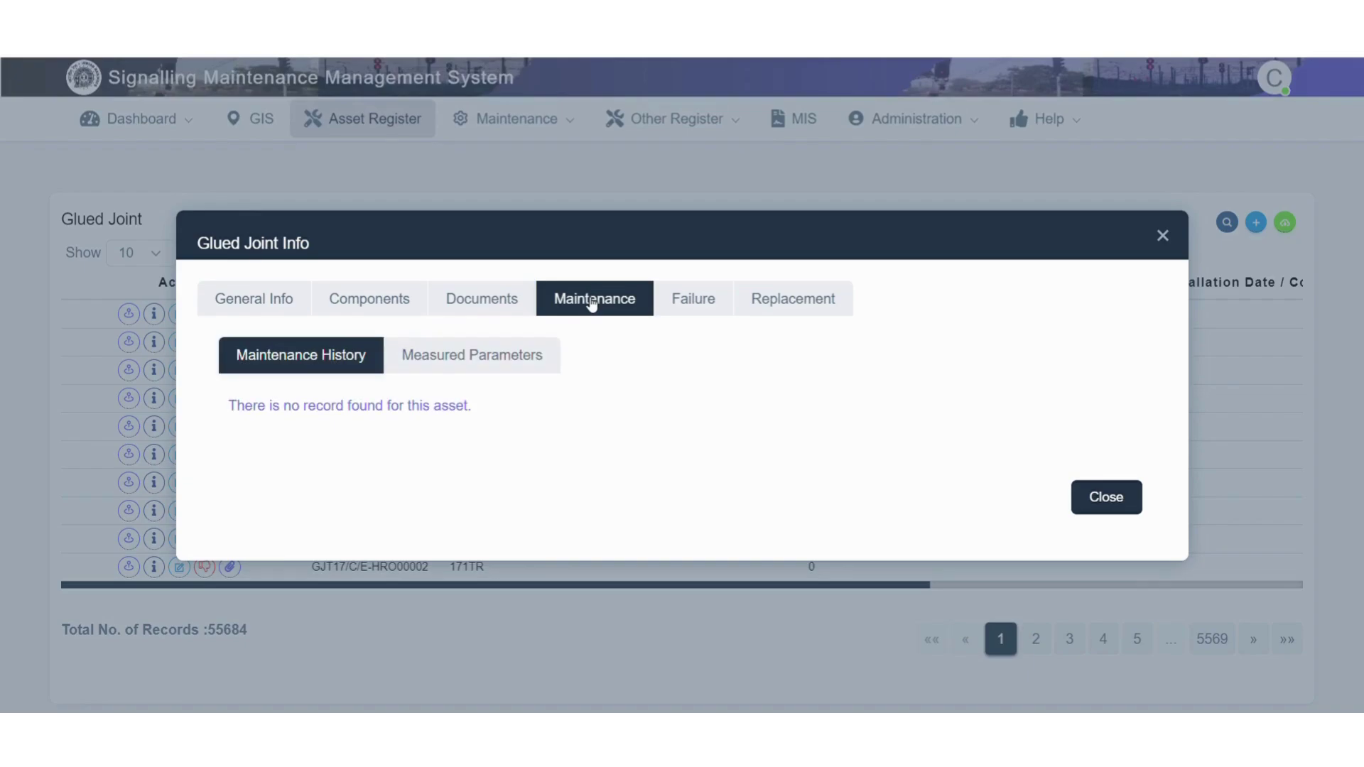
left_click(500, 360)
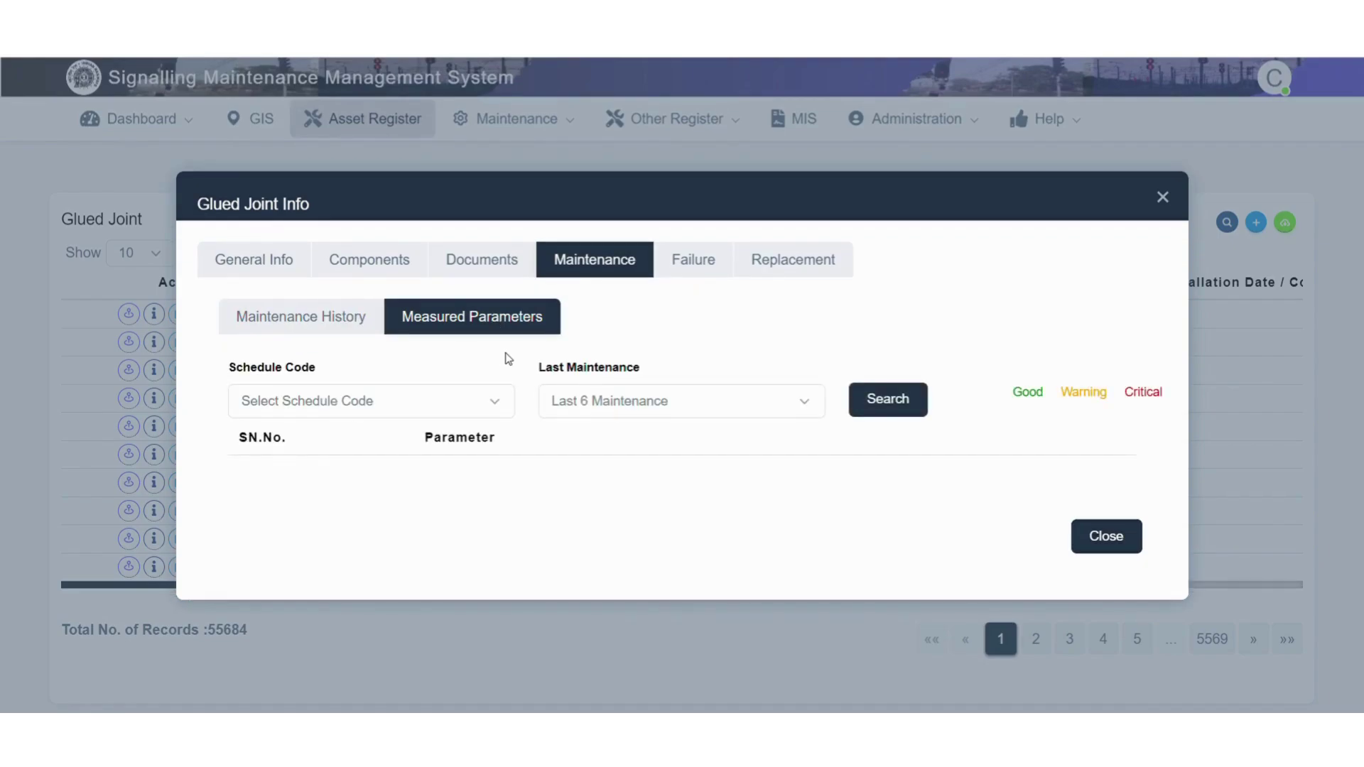
left_click(703, 271)
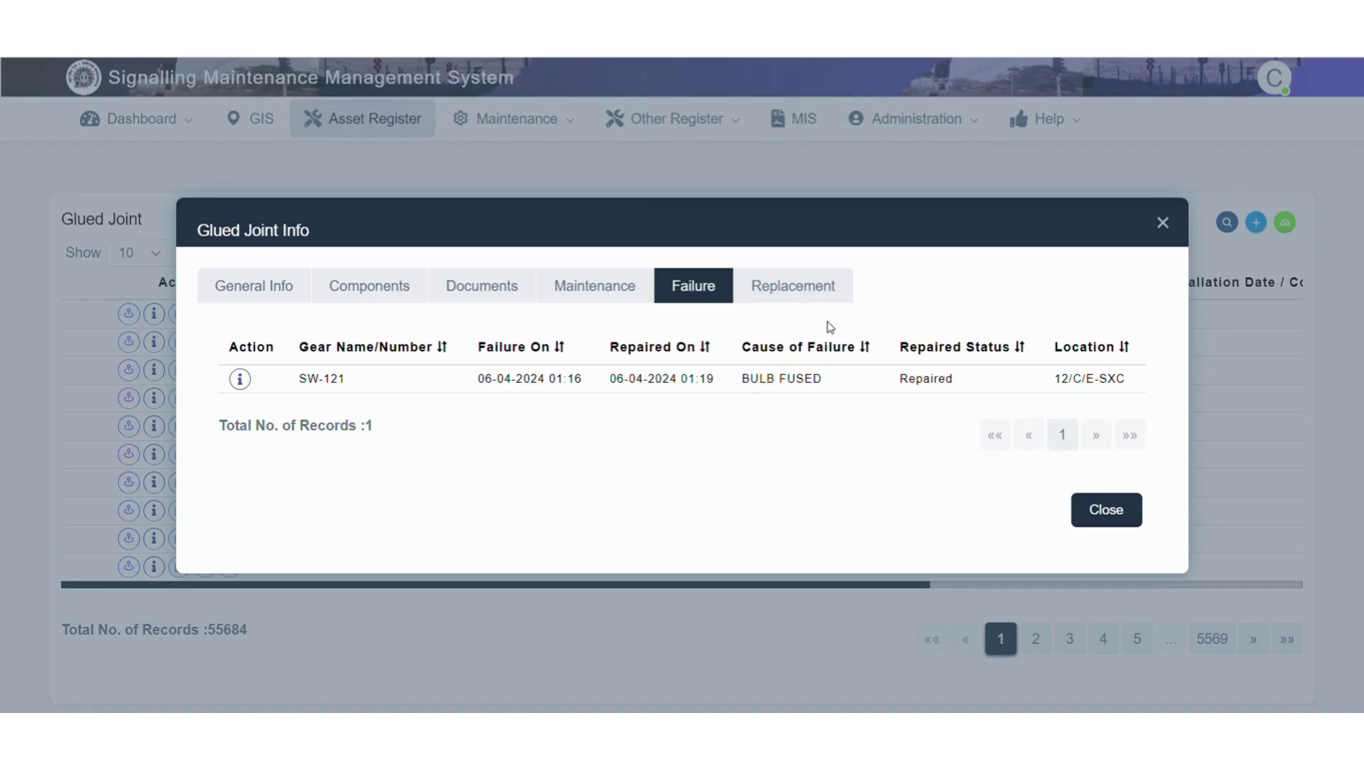
left_click(803, 296)
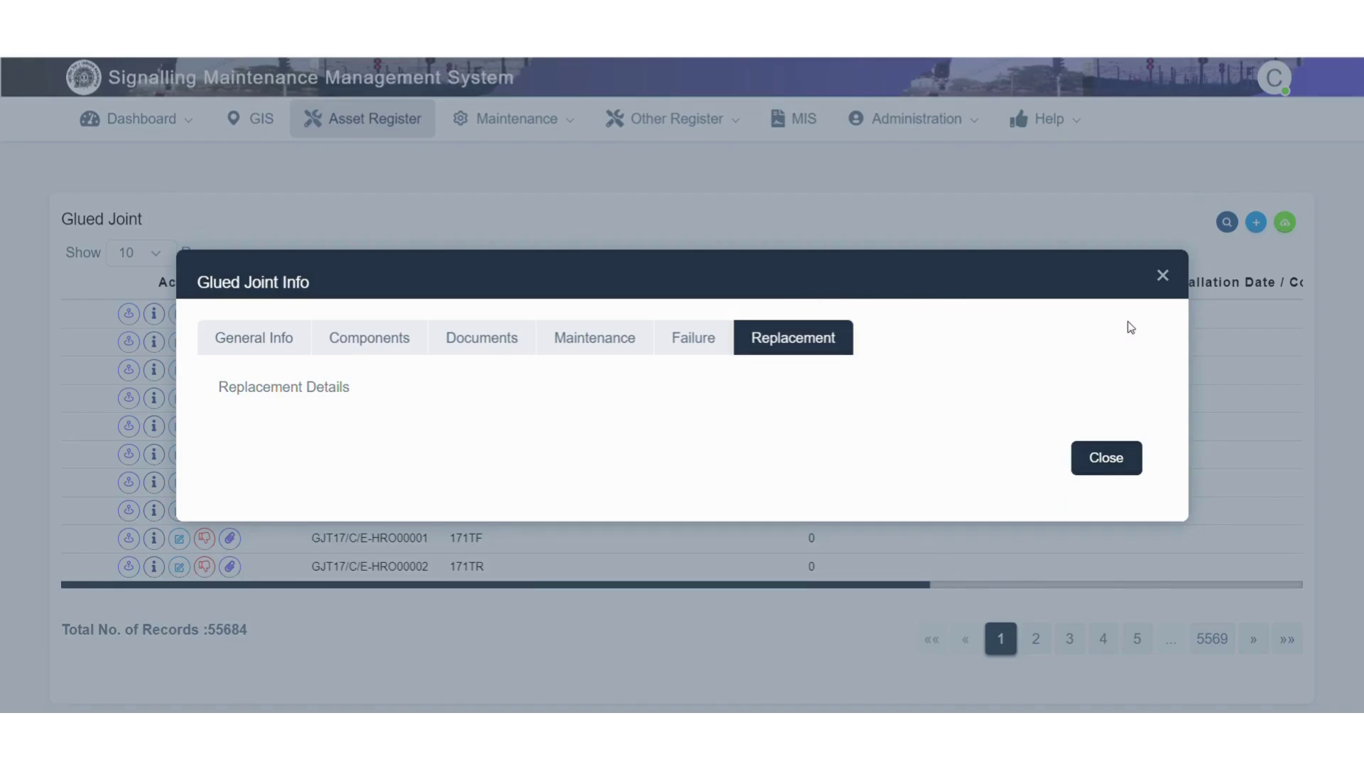
left_click(1163, 278)
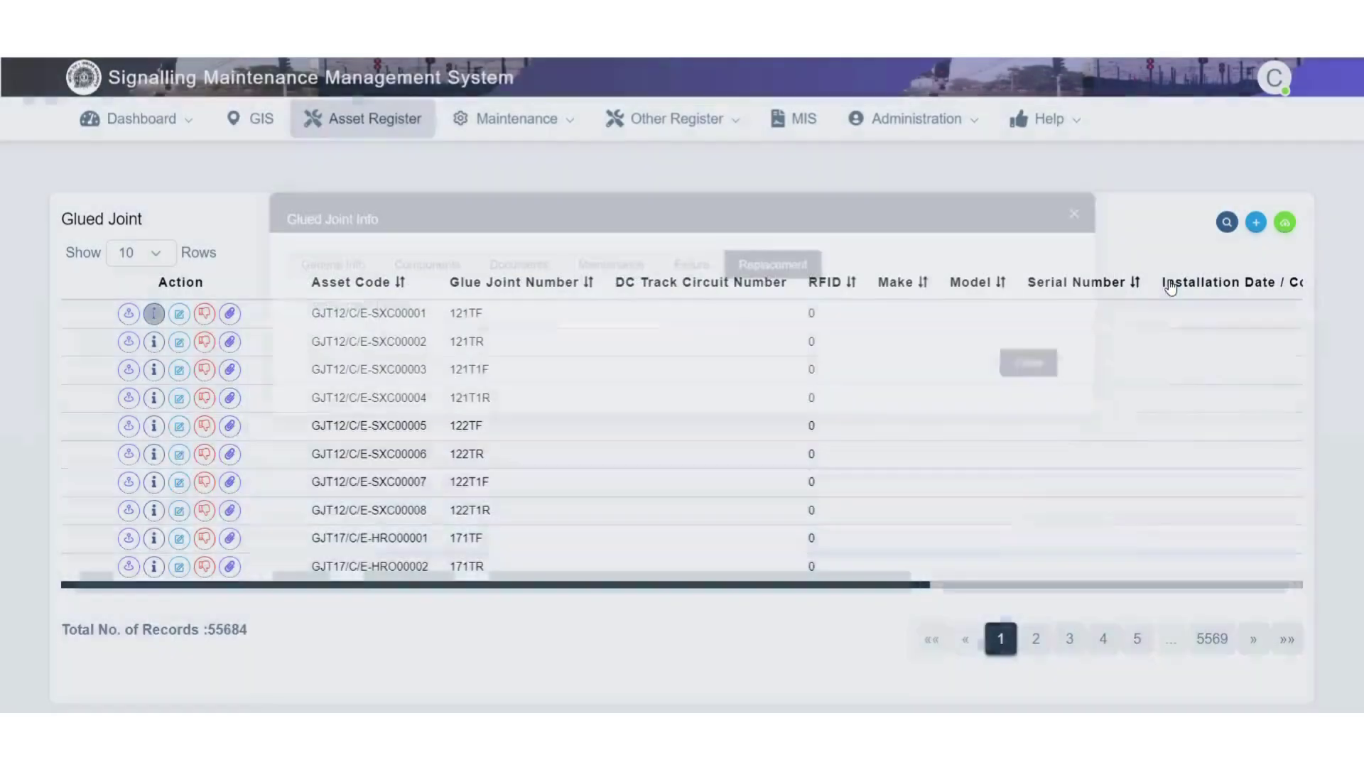
- Open Glued Joint GJT12/C/E-SXC00001 for editing, review its general information fields, and return to the list without saving
left_click(179, 313)
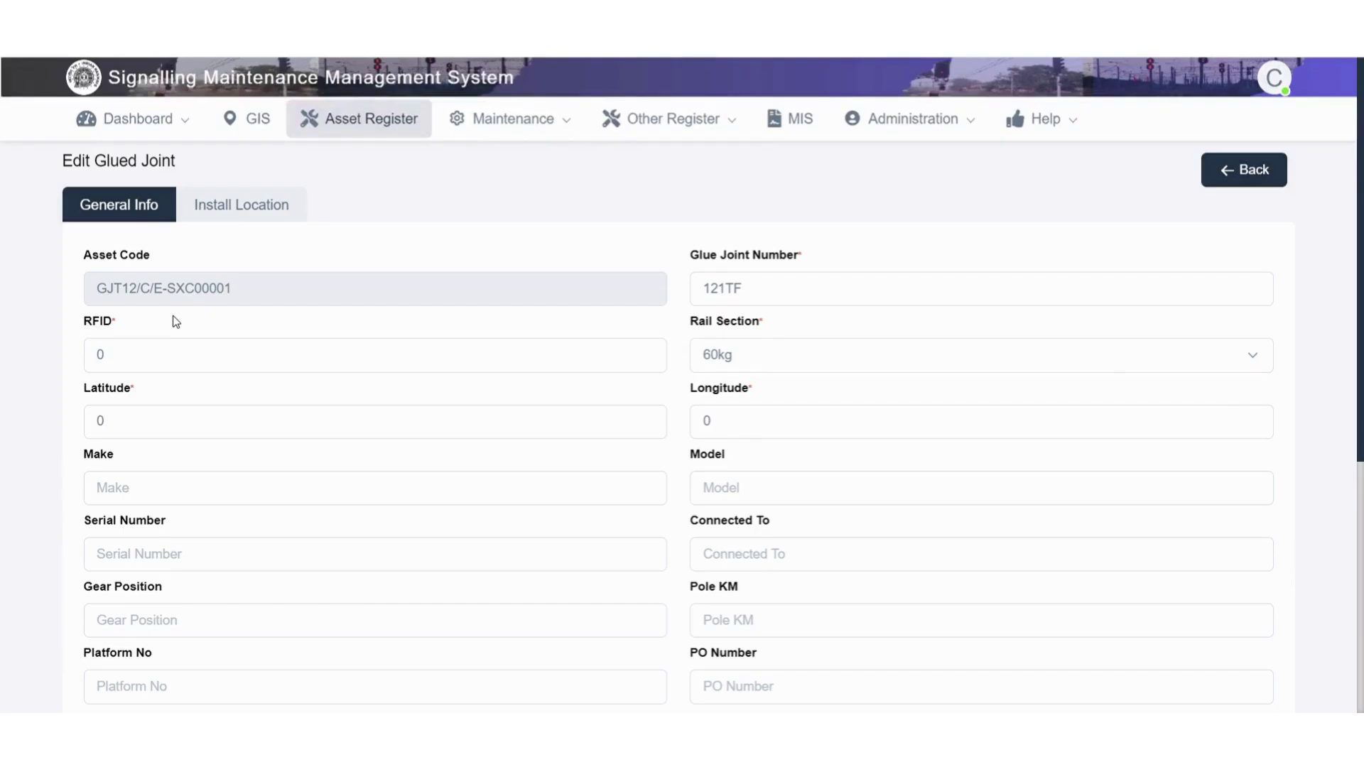
scroll(173, 320, "down", 6)
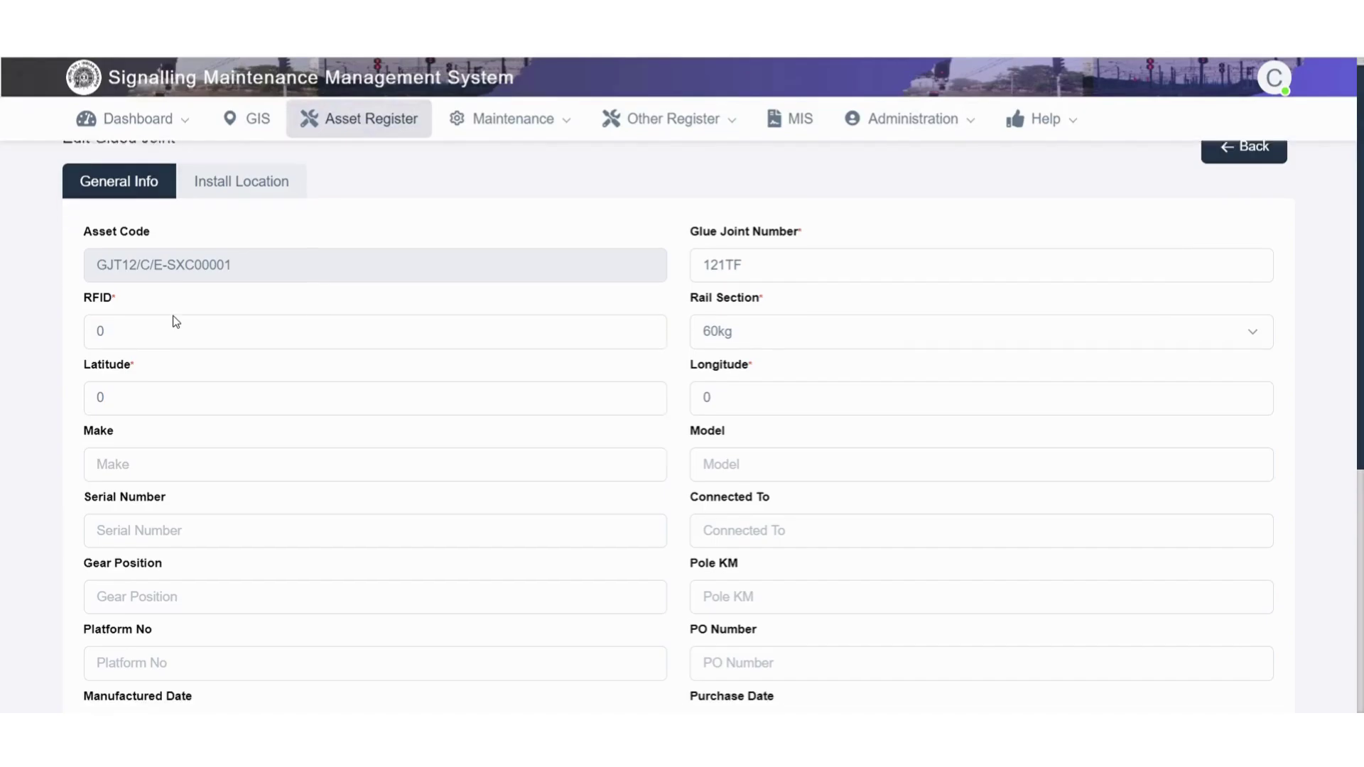
scroll(175, 320, "up", 6)
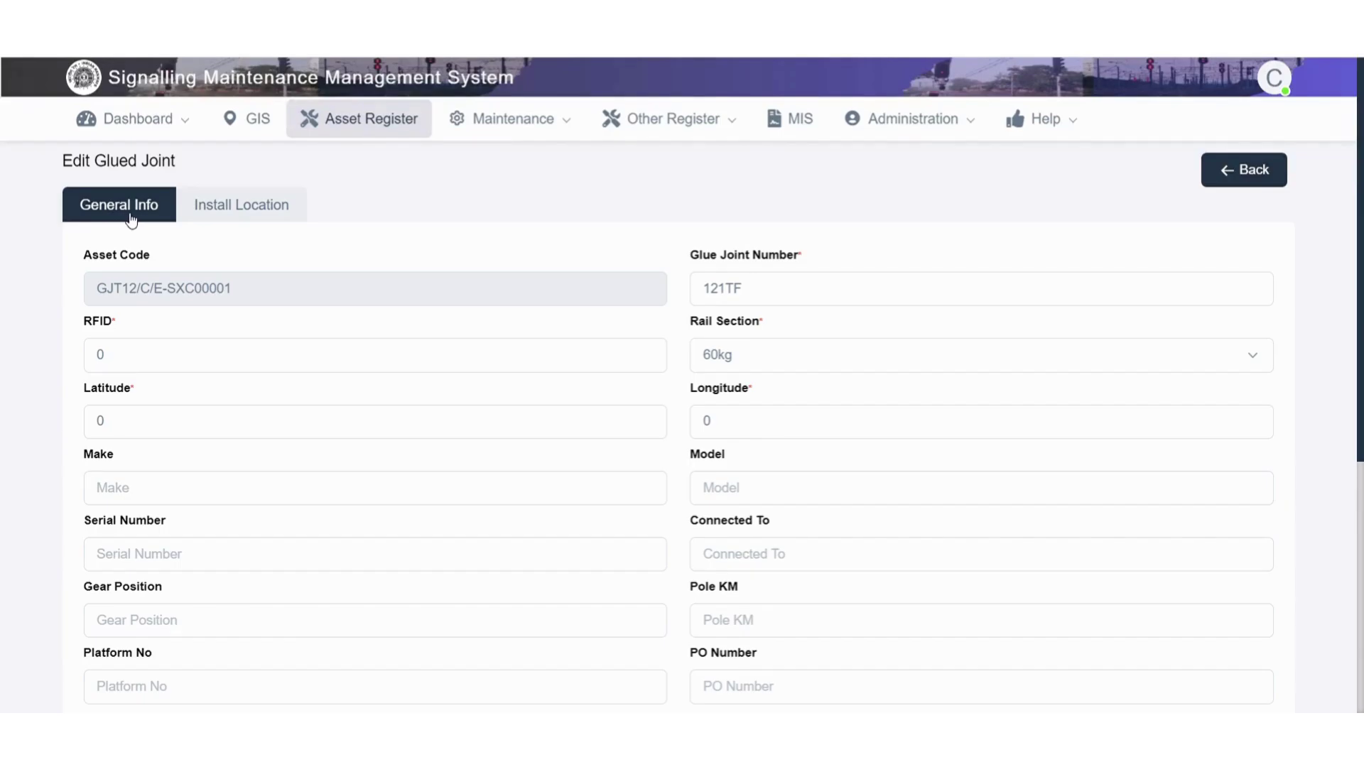
left_click(1254, 169)
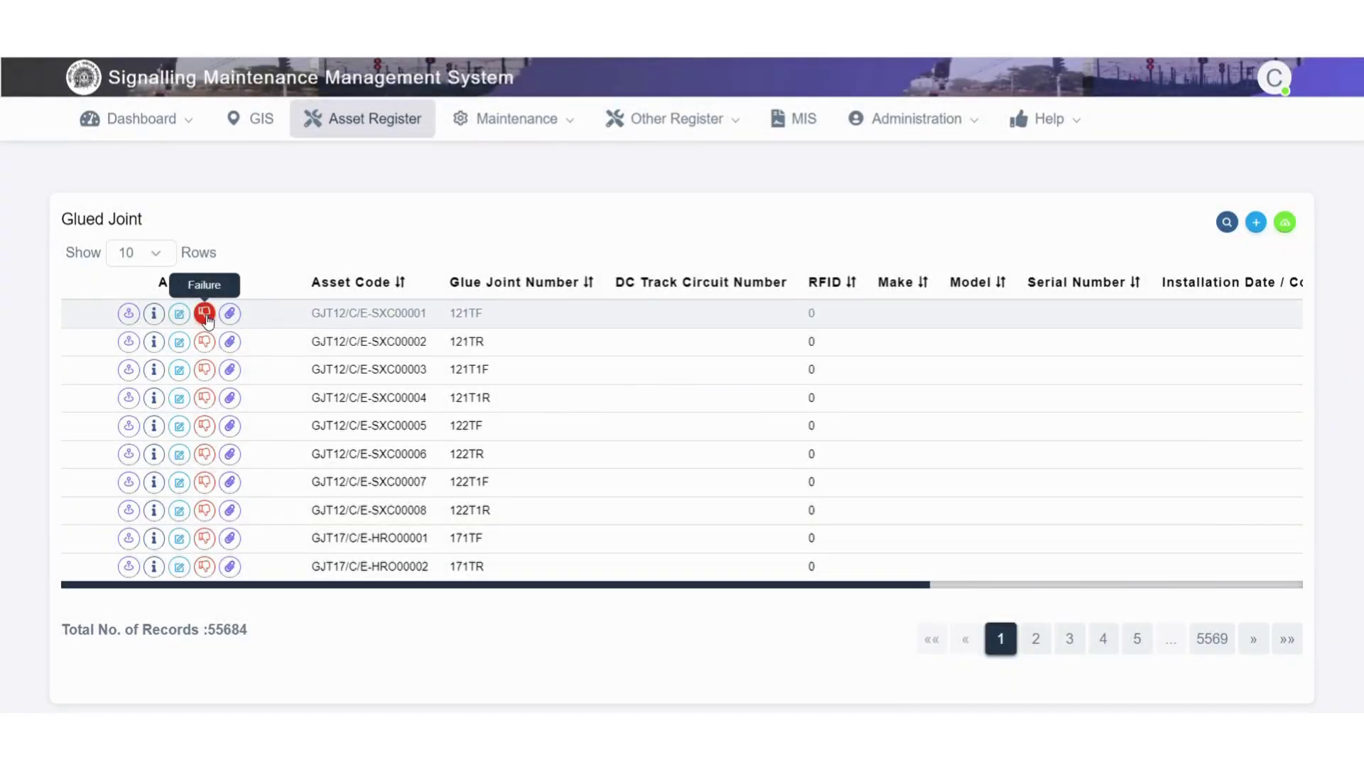
- Open the failure entry form for Glued Joint GJT12/C/E-SXC00001, review its fields, and leave it without adding a failure
left_click(205, 314)
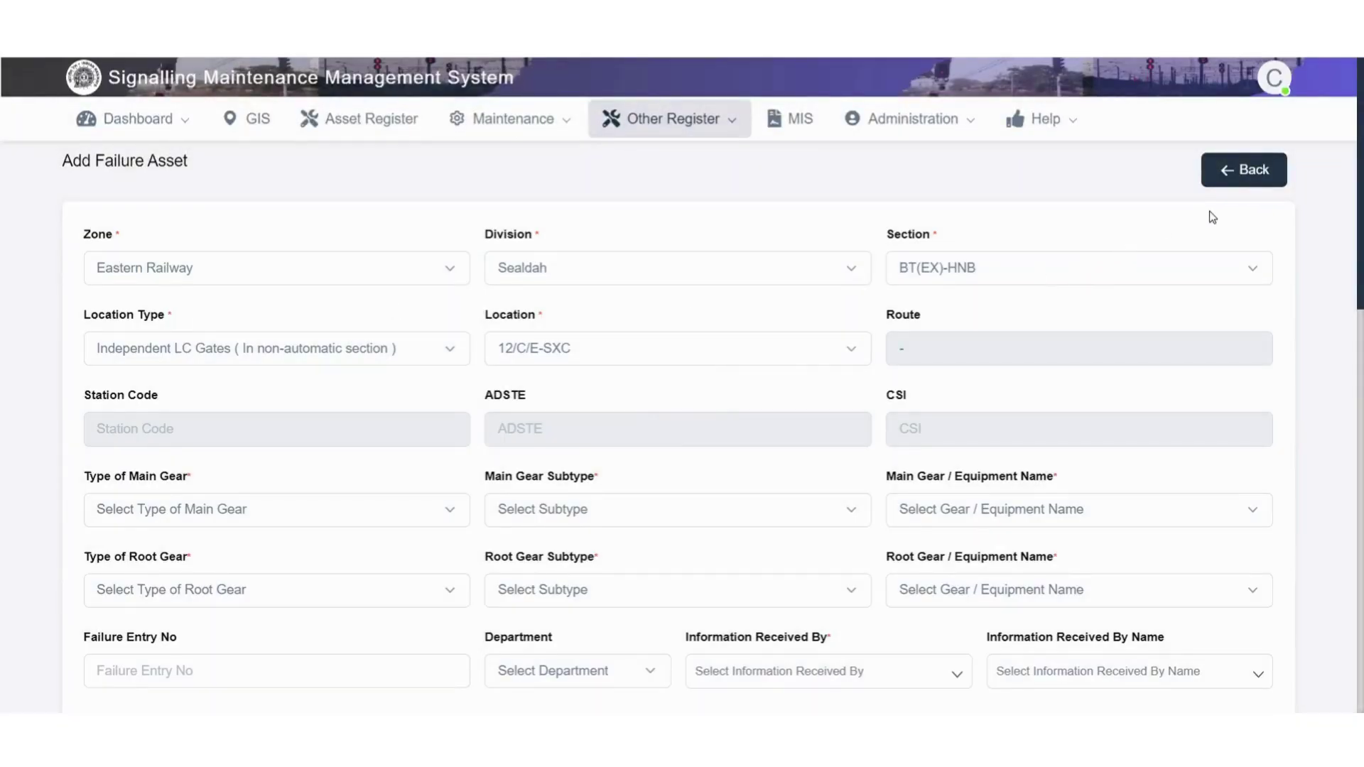
scroll(1212, 217, "down", 5)
scroll(1212, 217, "down", 10)
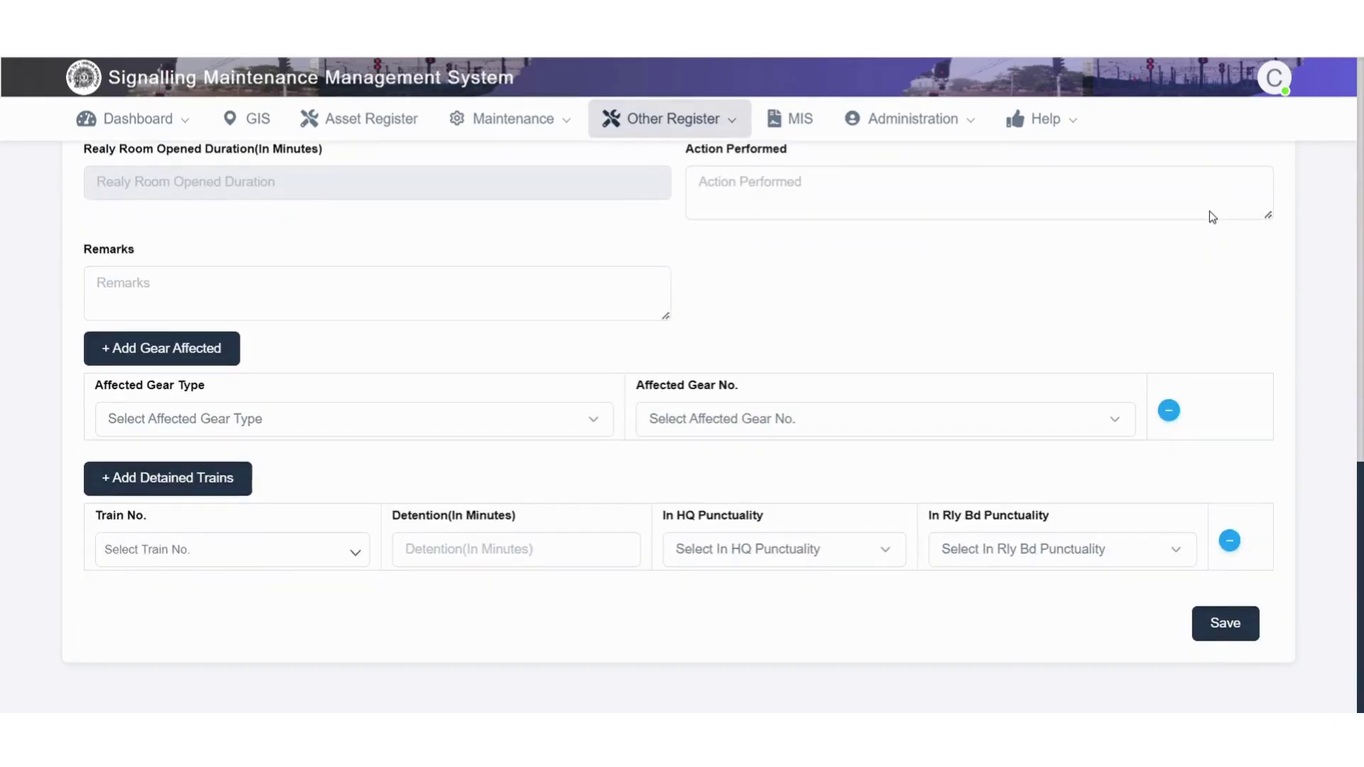
scroll(1212, 216, "up", 15)
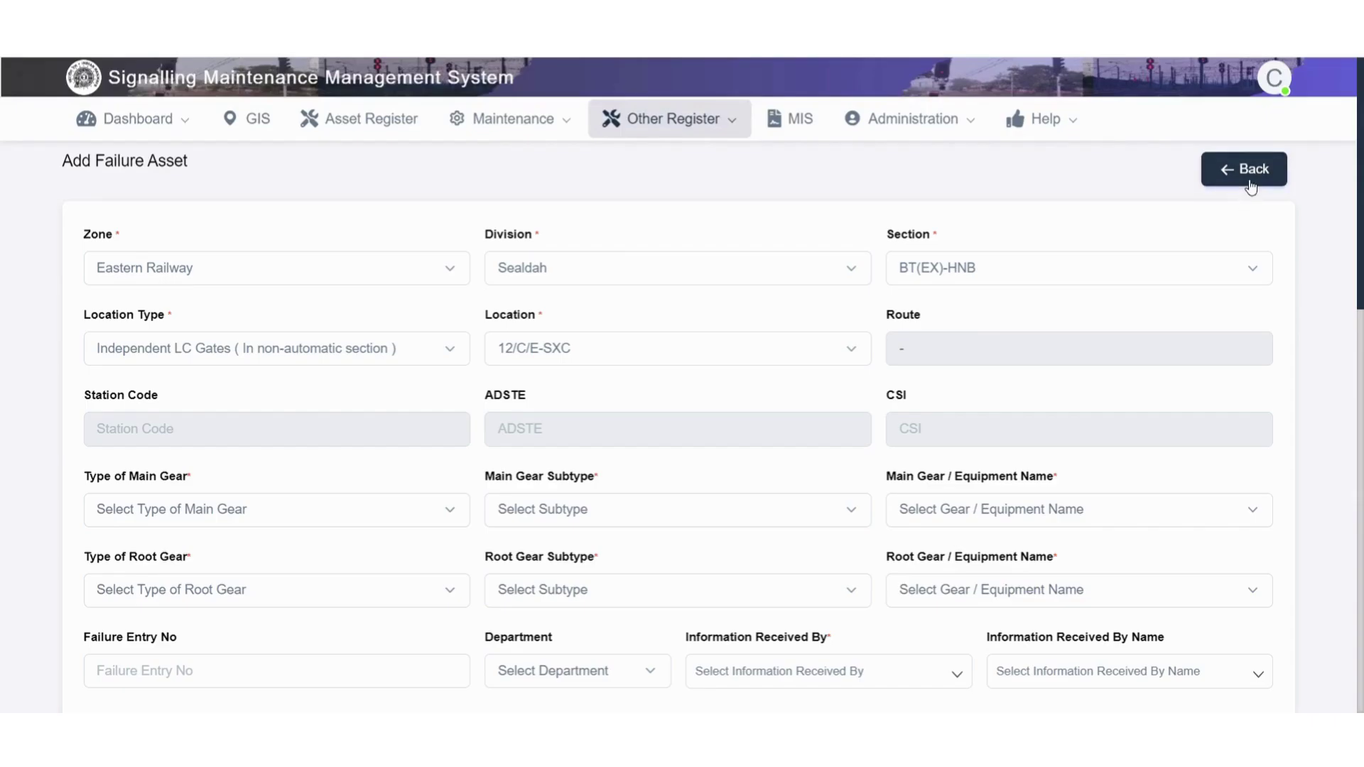
left_click(1251, 186)
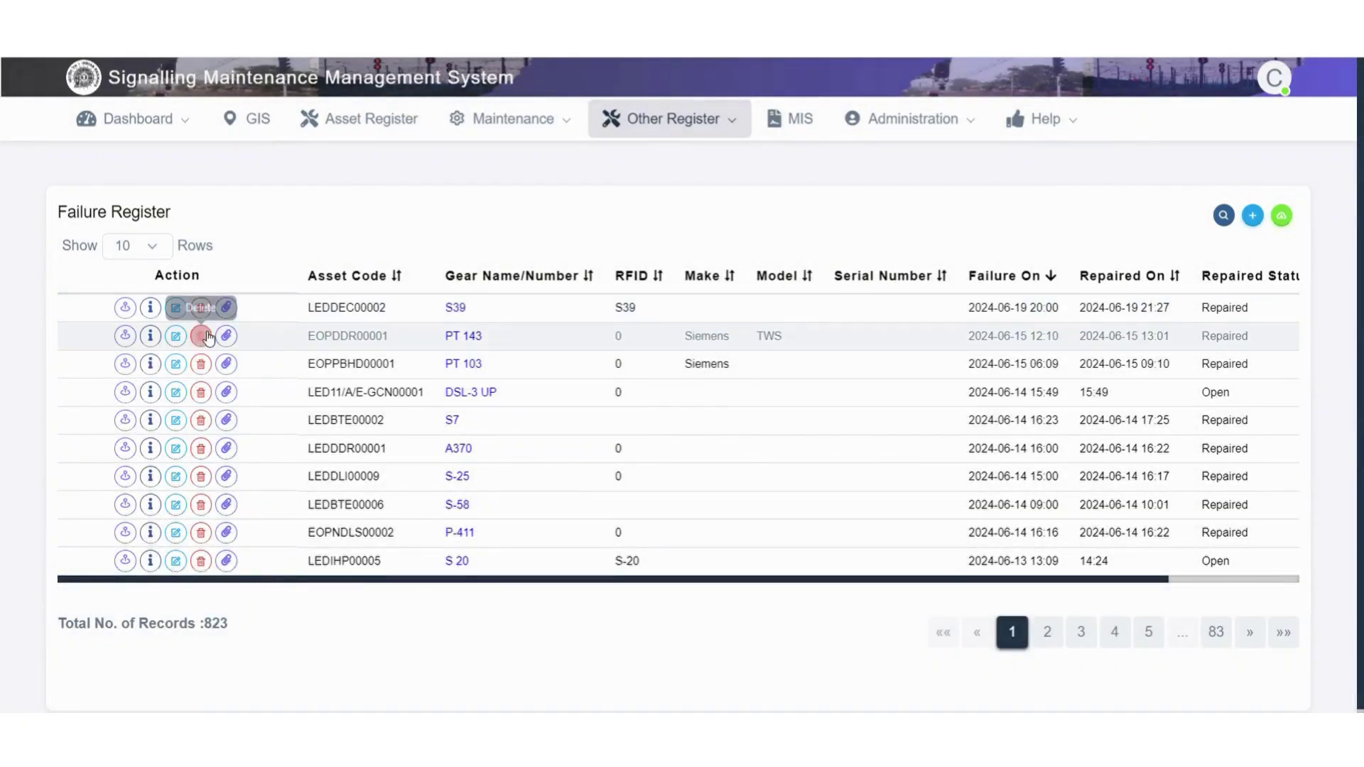
- Request deletion of the EOPDDR00001 failure record but keep it, and open its document attachment dialog
left_click(202, 335)
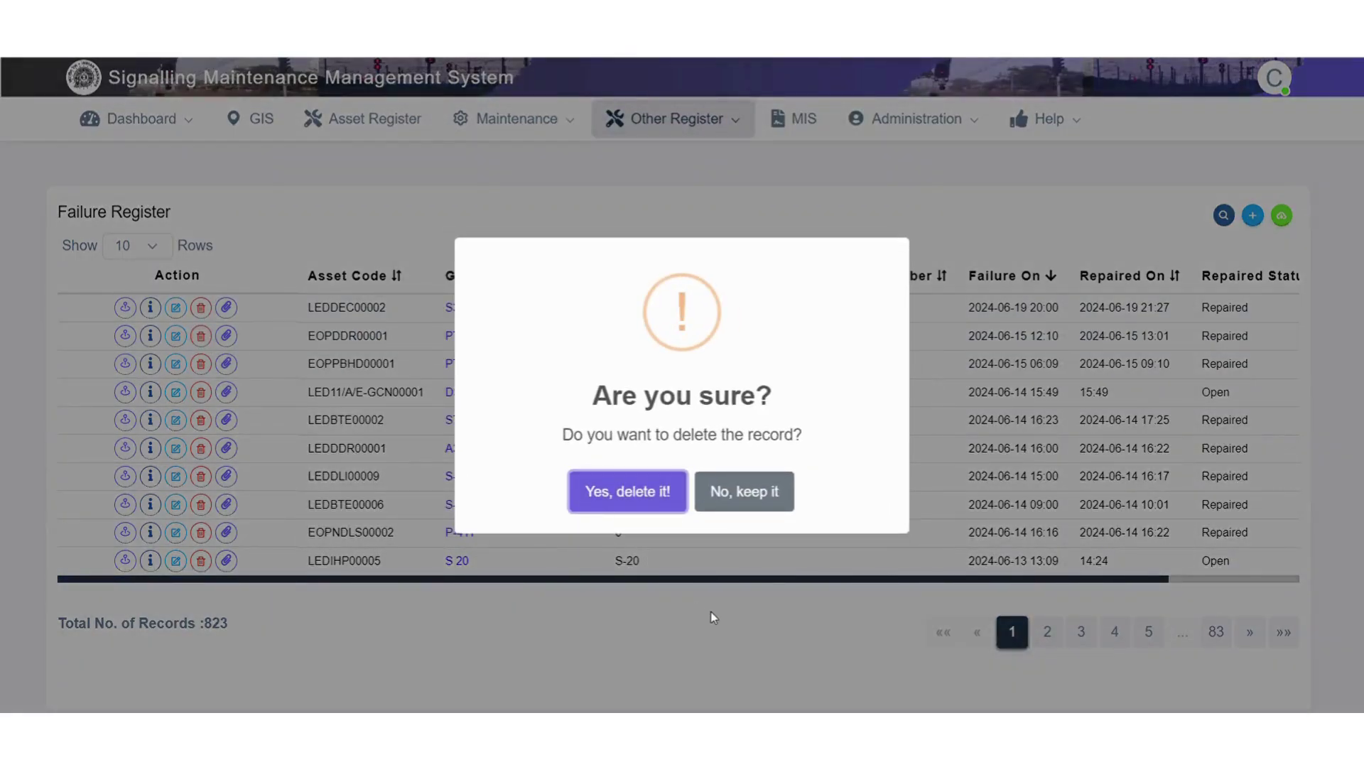
left_click(767, 500)
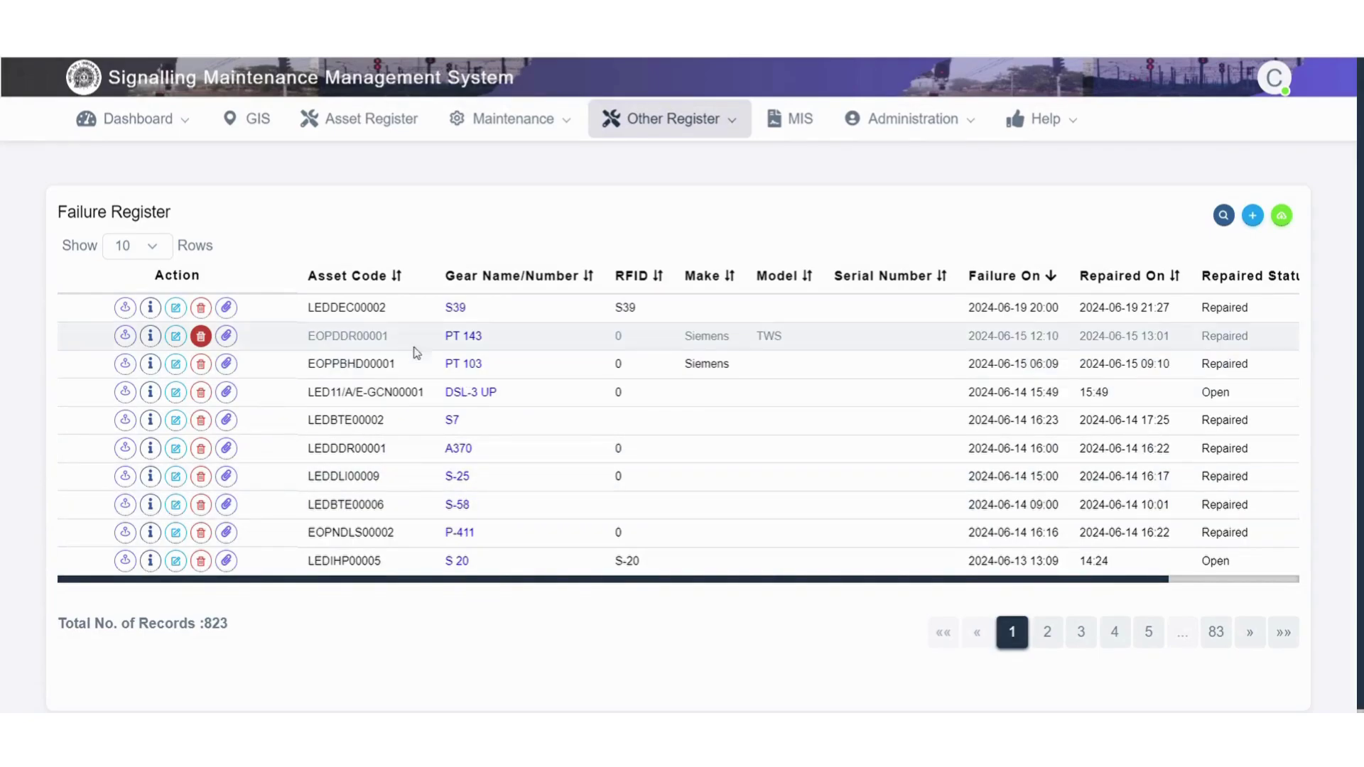
left_click(226, 336)
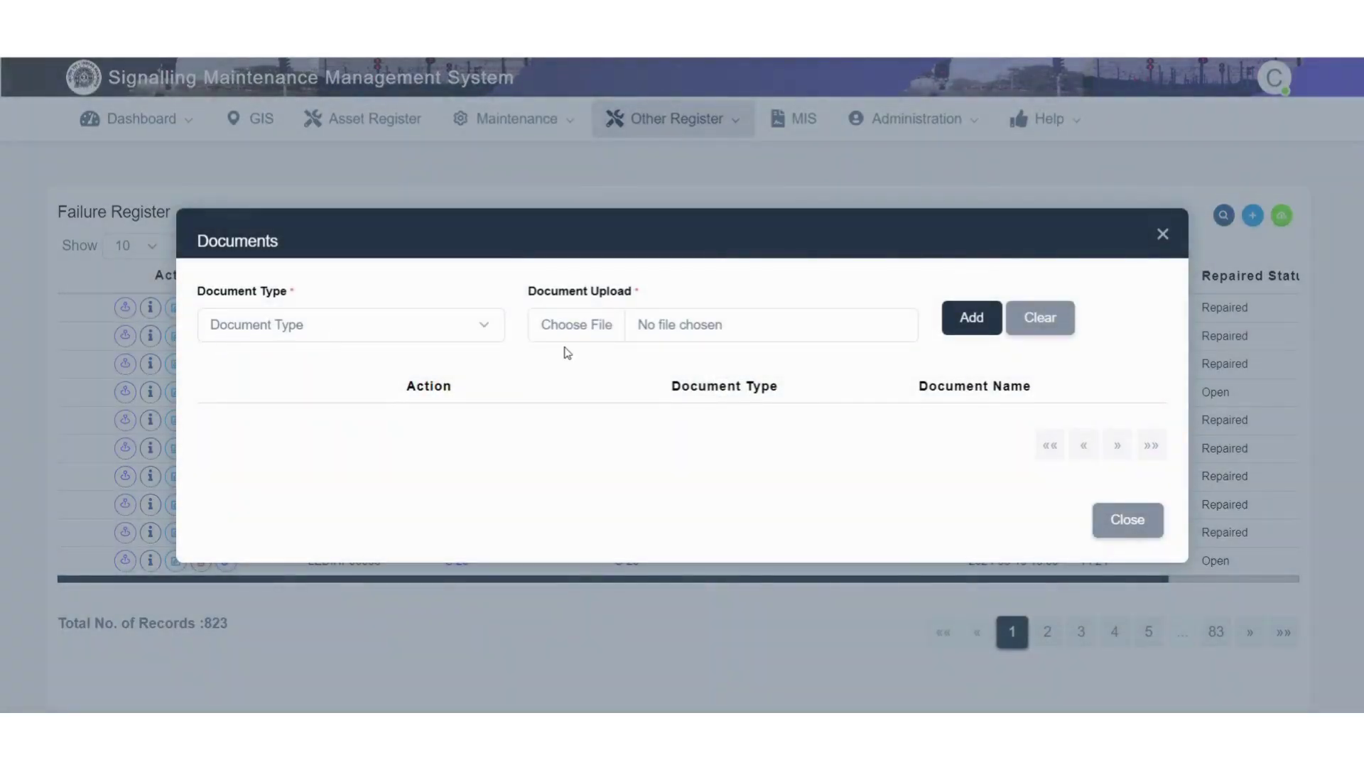